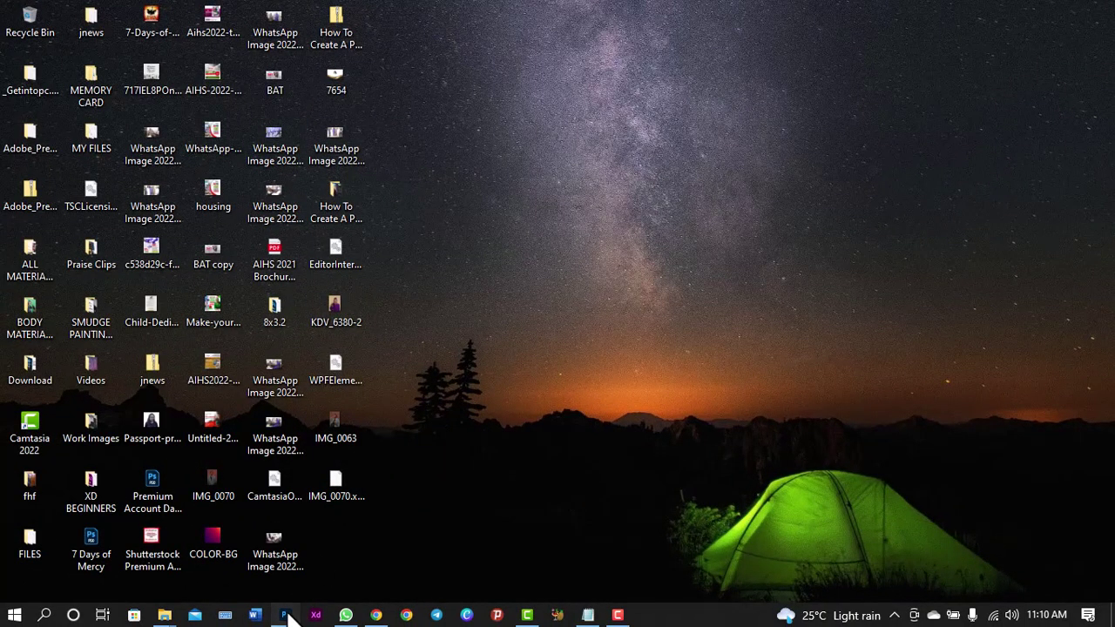
Restore the Photoshop window showing the blank 1600×1600 Untitled-5 document
left_click(284, 615)
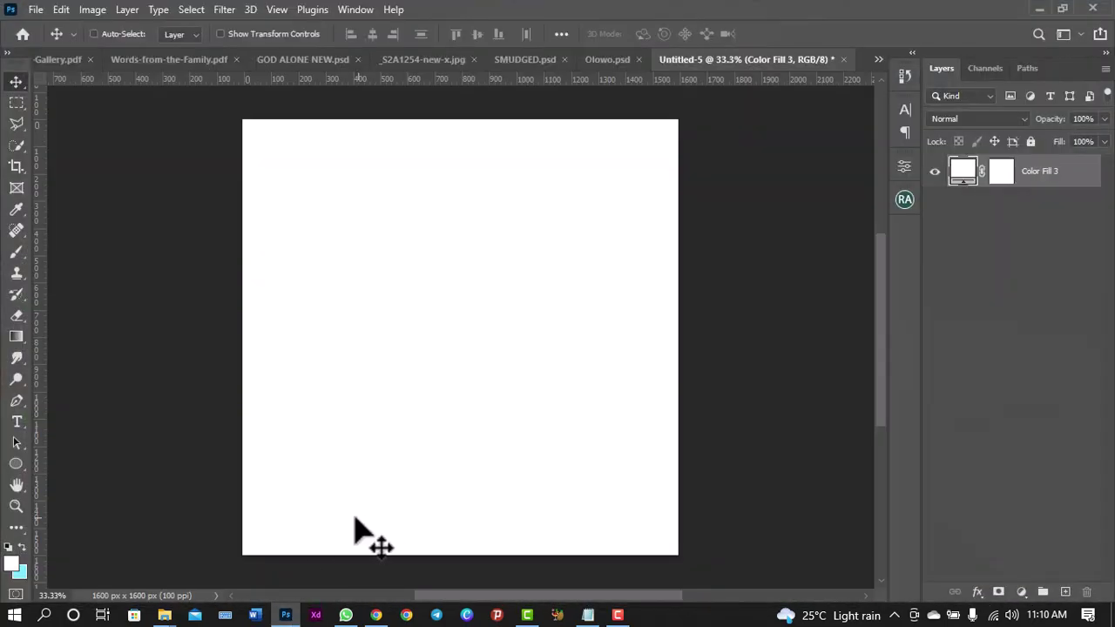
Show the Olowo.psd cover zoomed in, with Auto-Select off and its lower layers in view
left_click(607, 60)
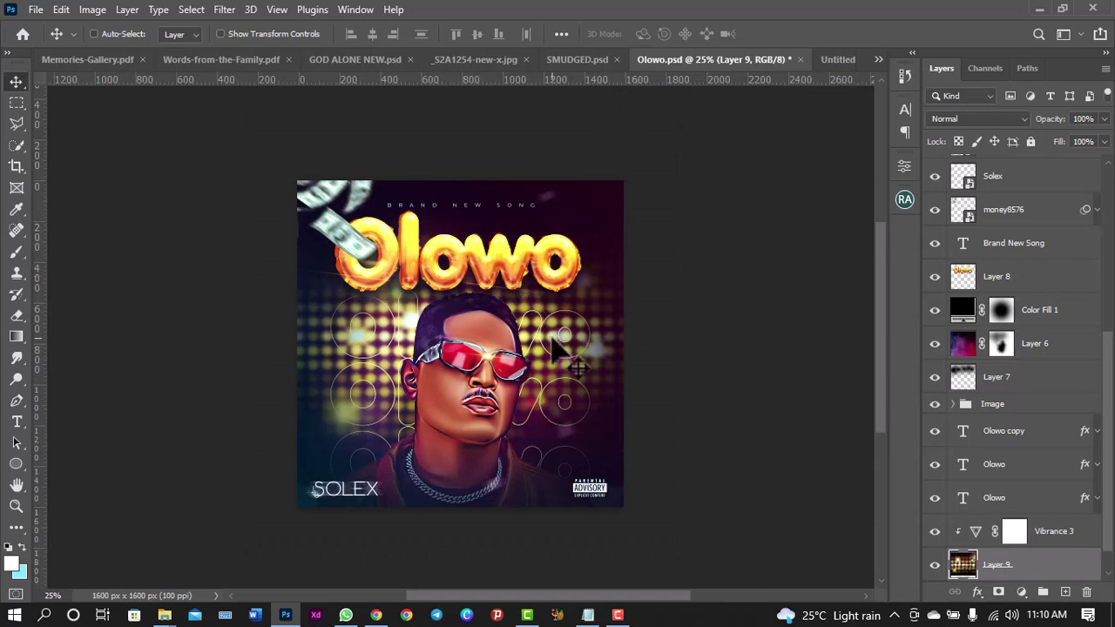
key("ctrl+plus")
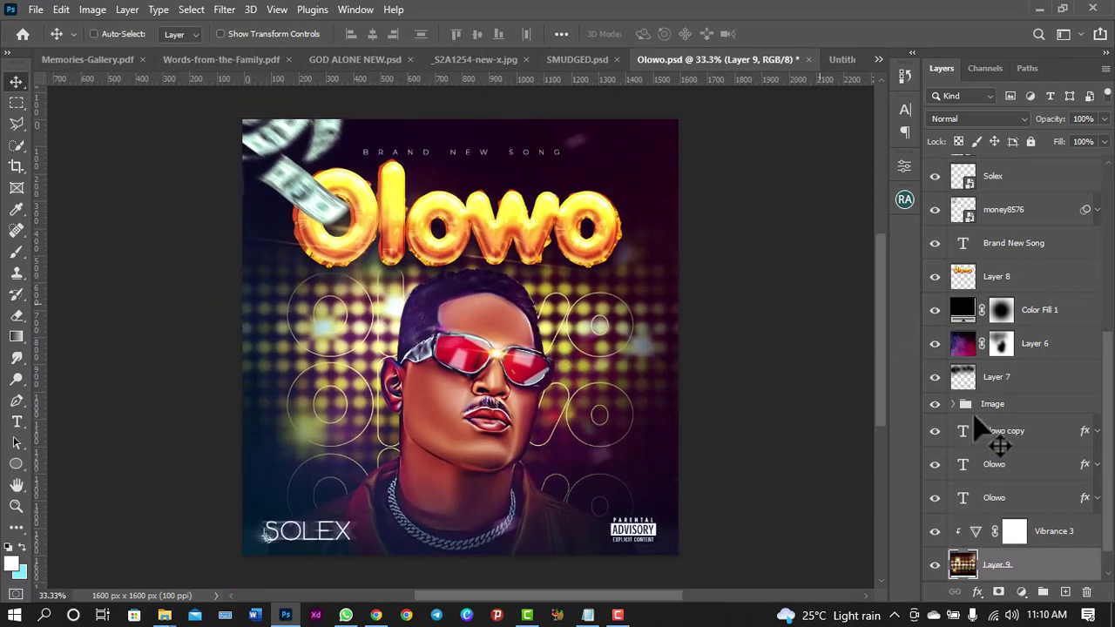
key("ctrl")
scroll(1110, 498, "down", 1)
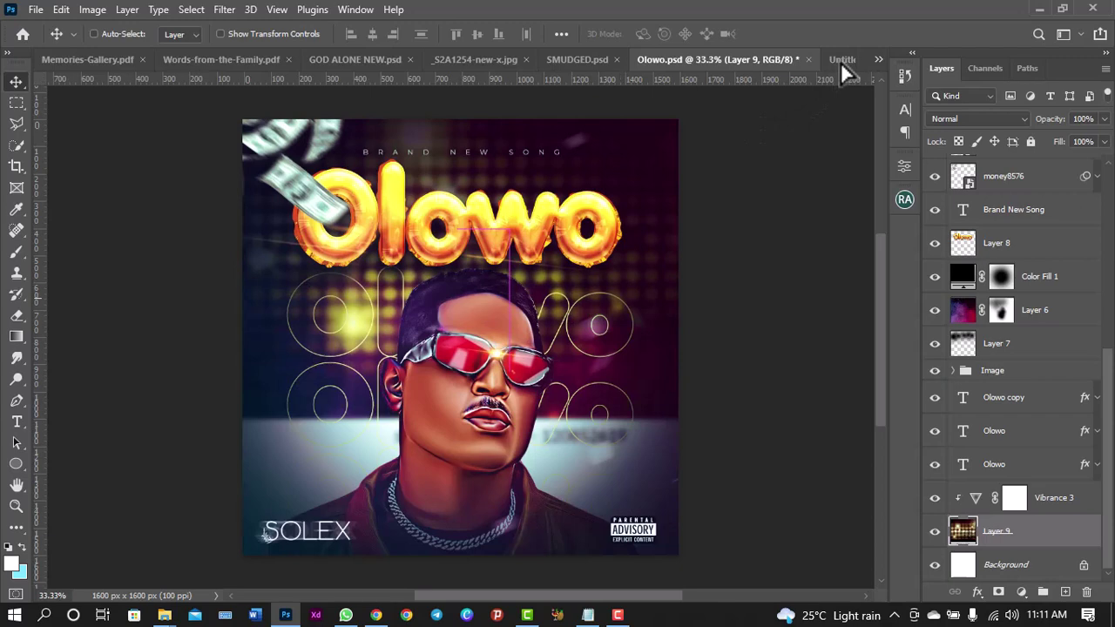
Copy Layer 9, the blurred lights background, into Untitled-5 and position it
left_click_drag(841, 62, 503, 303)
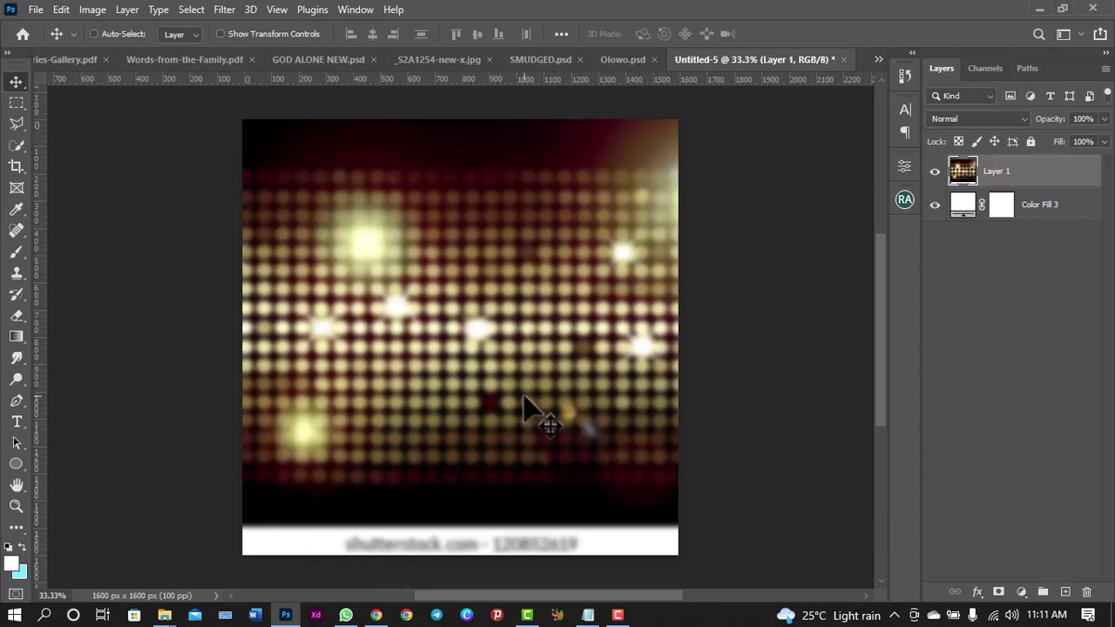
left_click_drag(524, 406, 525, 391)
key("ctrl")
Add a Vibrance adjustment layer at +100 above the background, then return to Olowo.psd
left_click(1021, 593)
left_click(1021, 423)
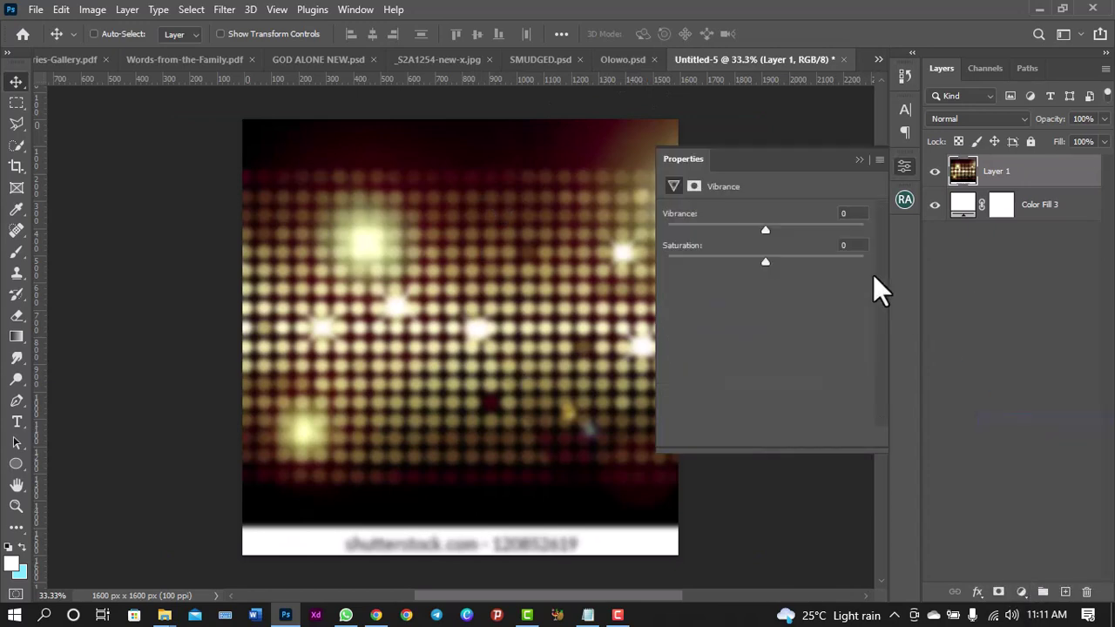
left_click(765, 229)
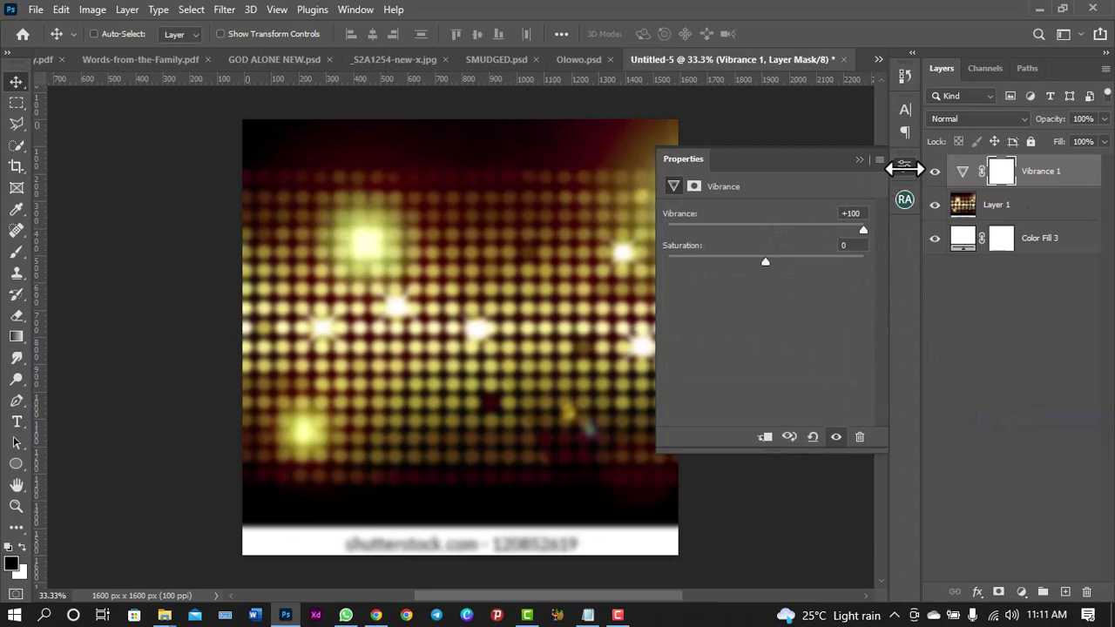
left_click(905, 168)
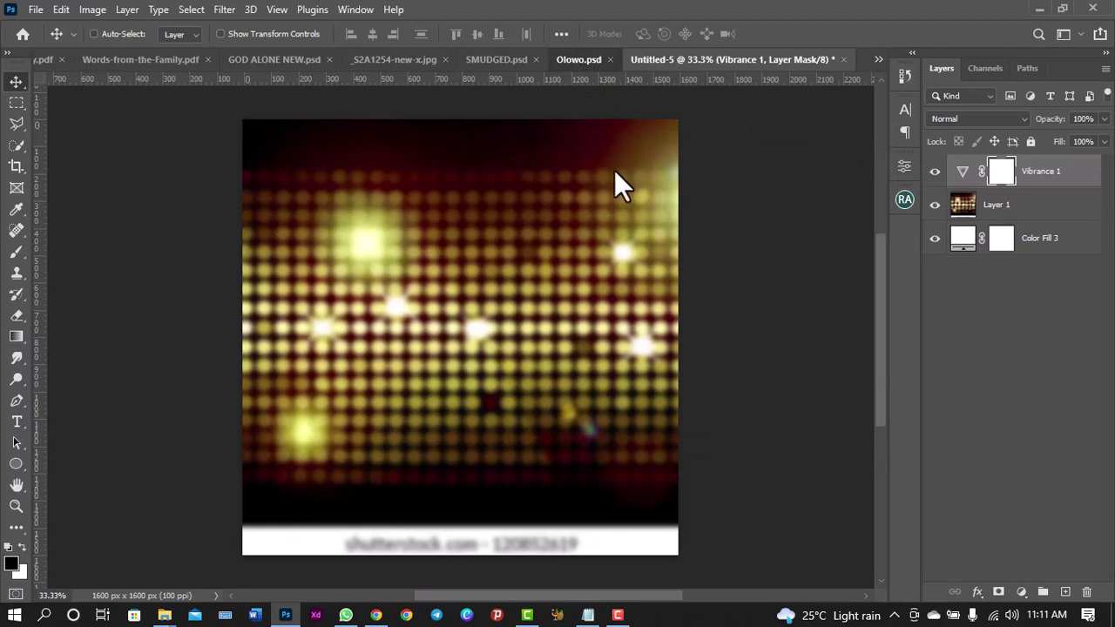
key("ctrl+shift+Tab")
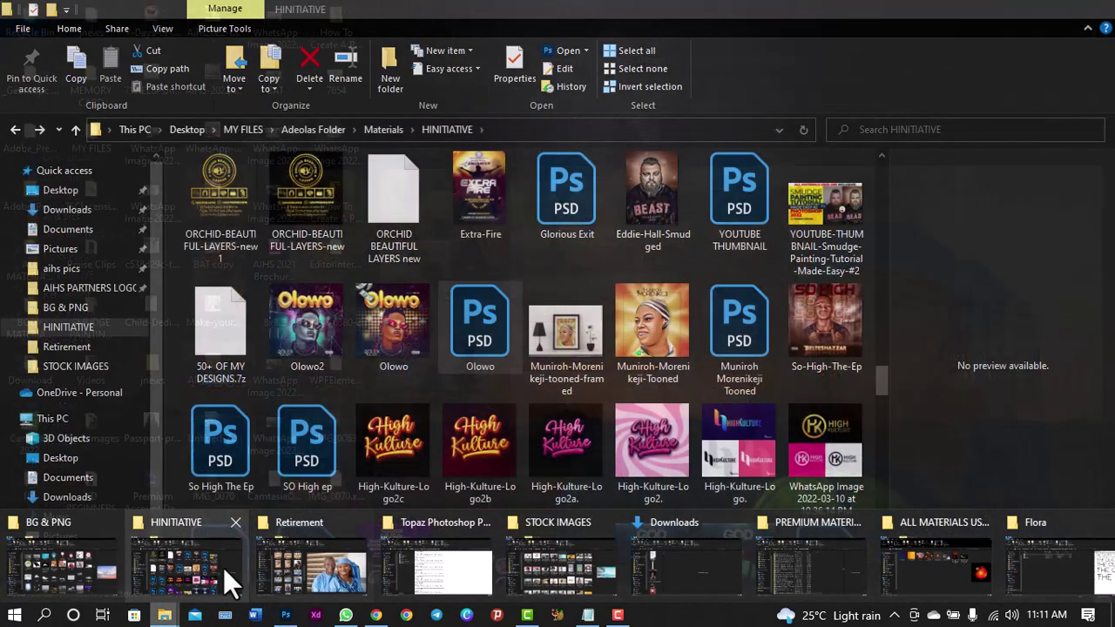
Drag the Image-of-Solex-Tooned file from File Explorer into the Untitled-5 document
left_click(224, 570)
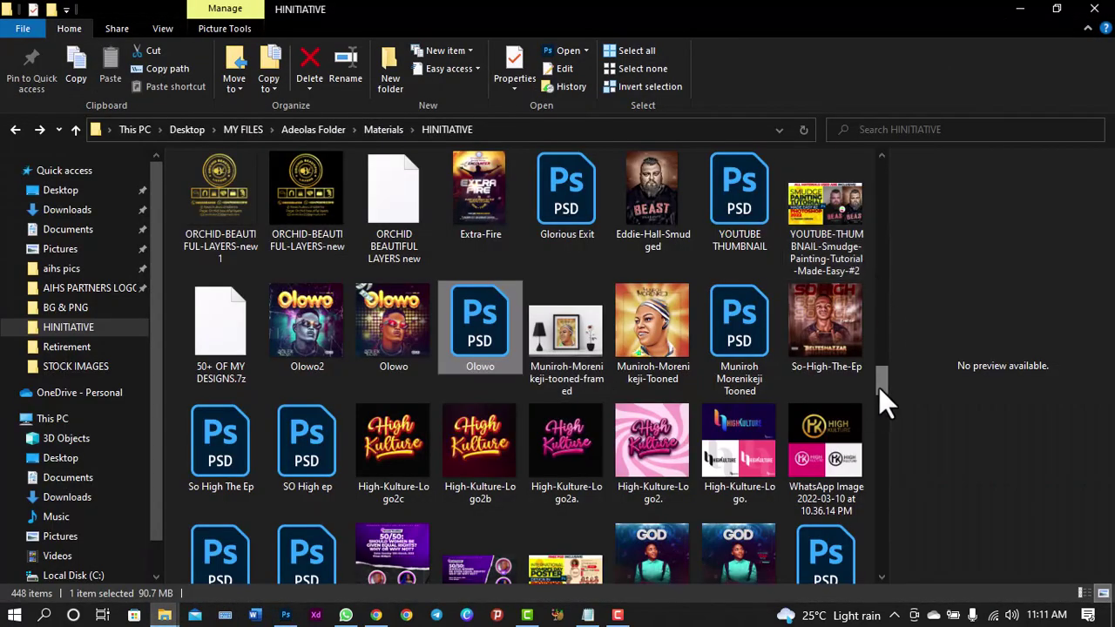
left_click_drag(878, 387, 899, 121)
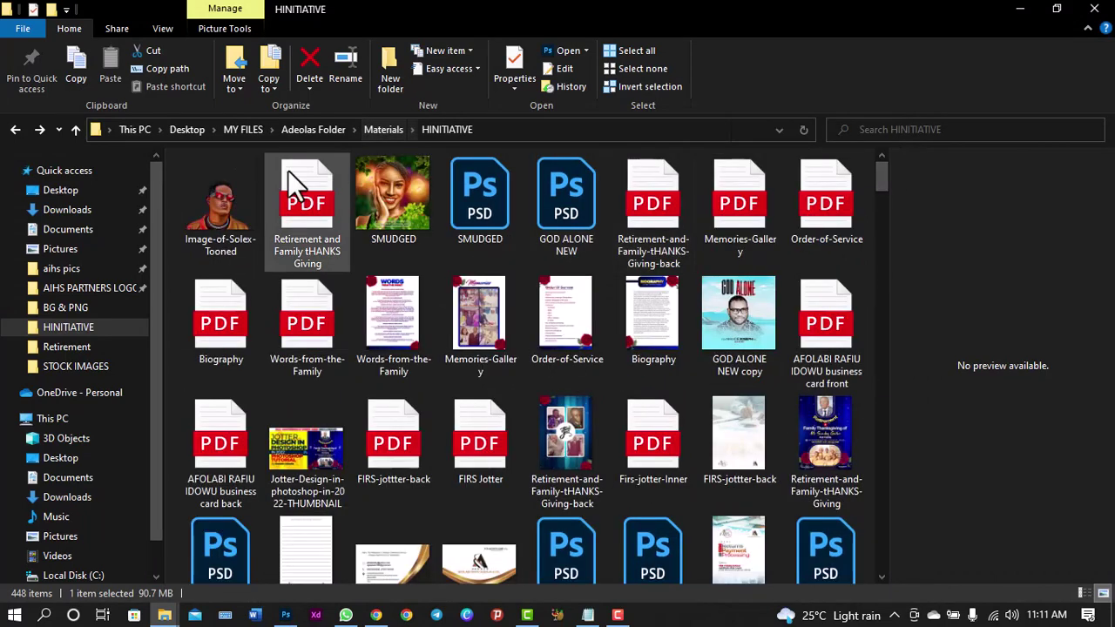
left_click(205, 211)
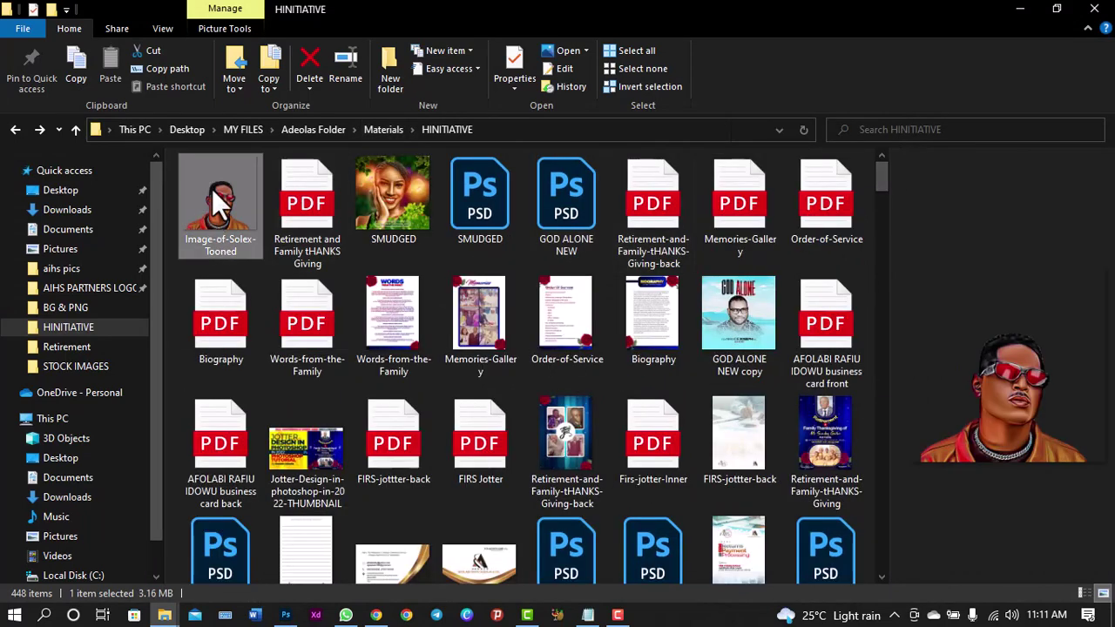
left_click_drag(212, 188, 286, 609)
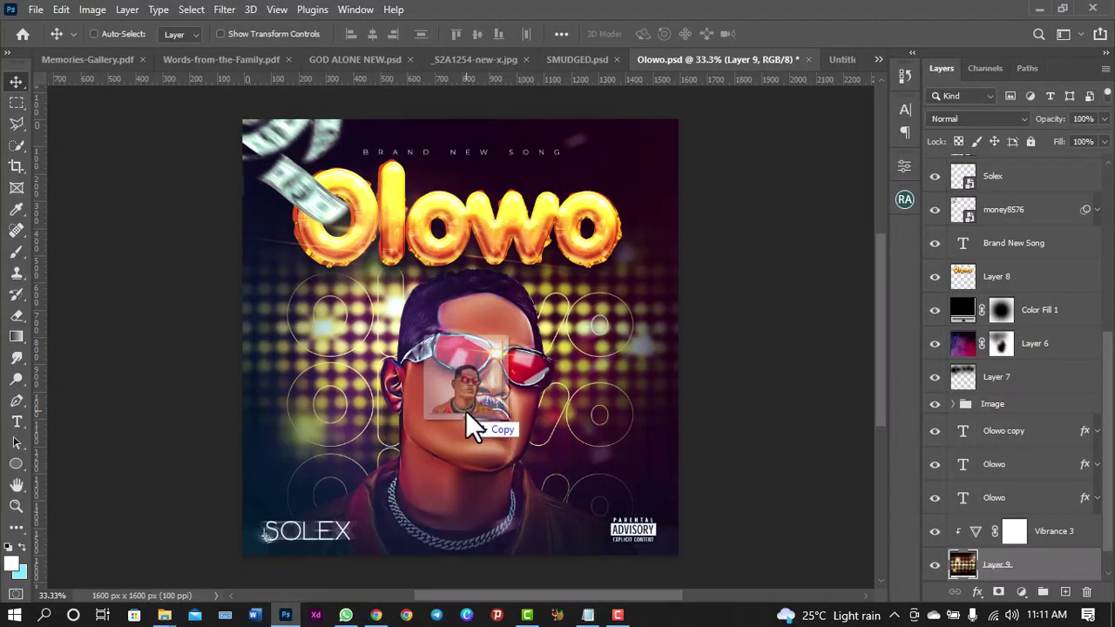
mouse_move(286, 610)
left_mouse_down()
mouse_move(810, 150)
mouse_move(496, 306)
mouse_move(496, 316)
left_mouse_up()
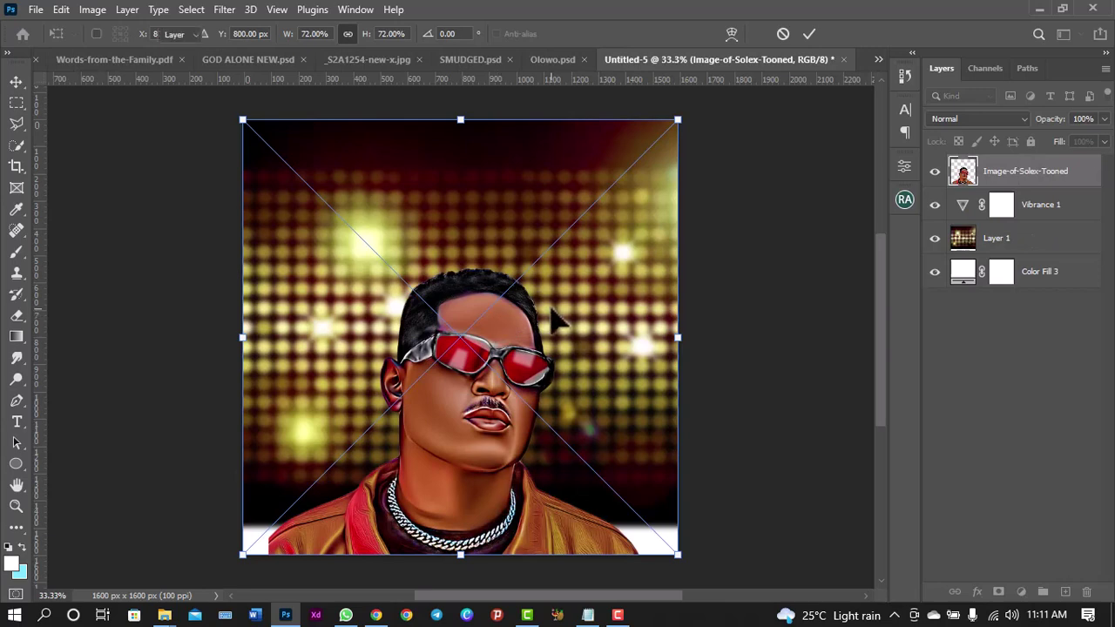
Commit the placed Solex portrait and add a new empty layer above it in Untitled-5
key("Return")
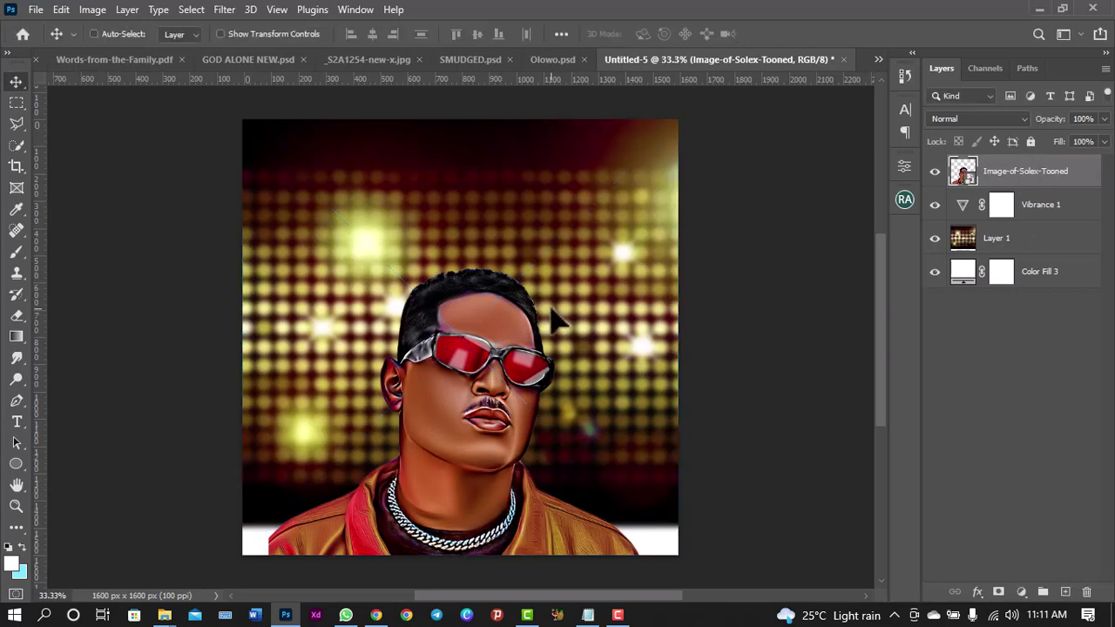
left_click(552, 61)
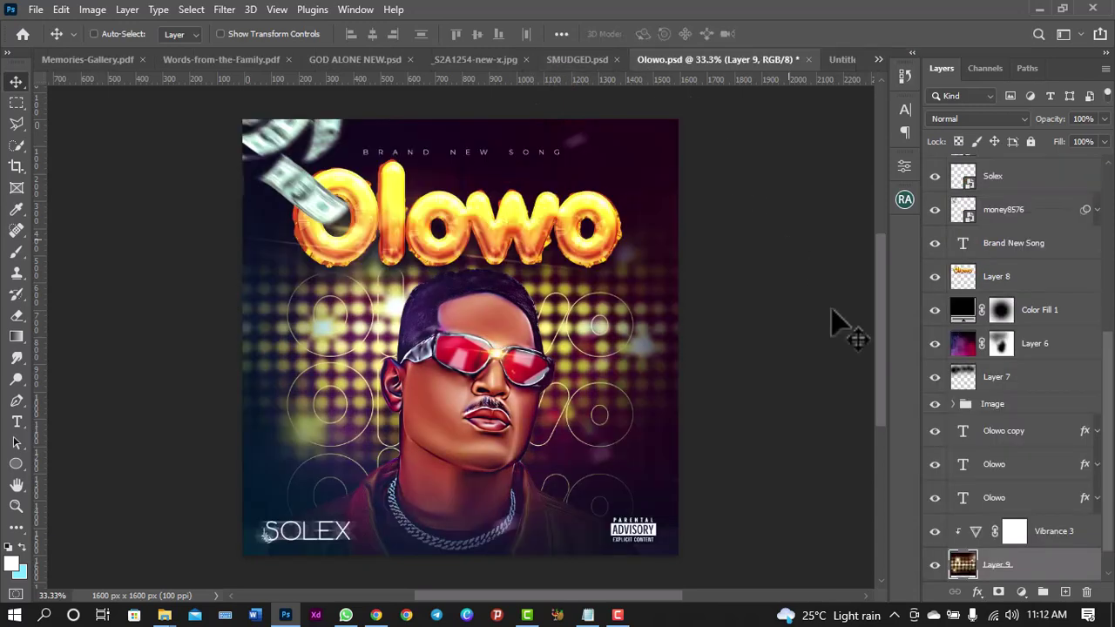
left_click(992, 405)
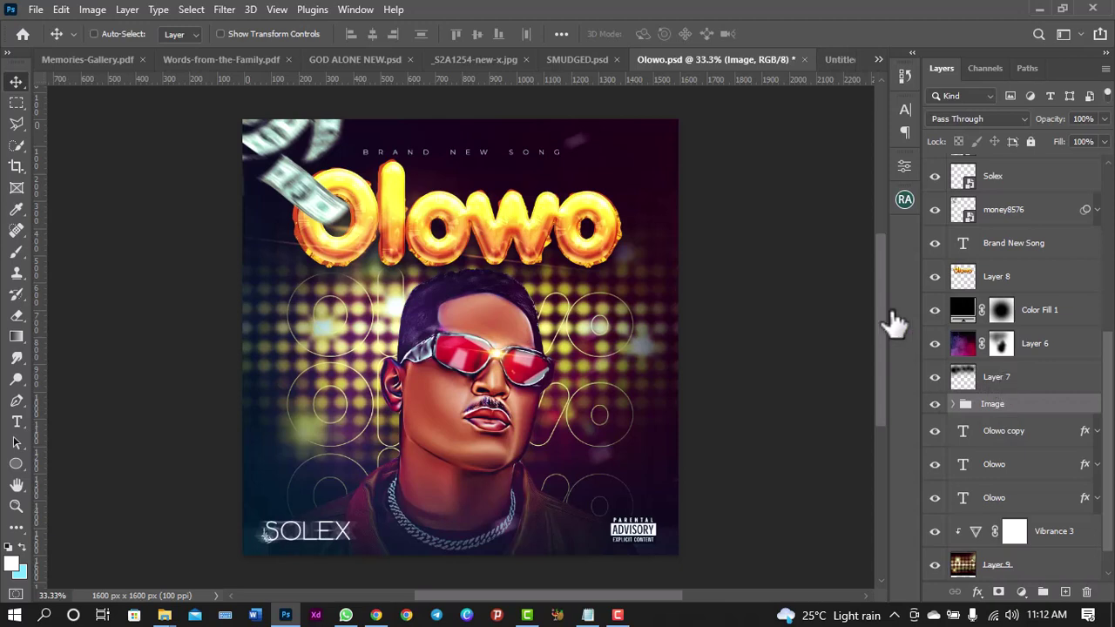
left_click(836, 61)
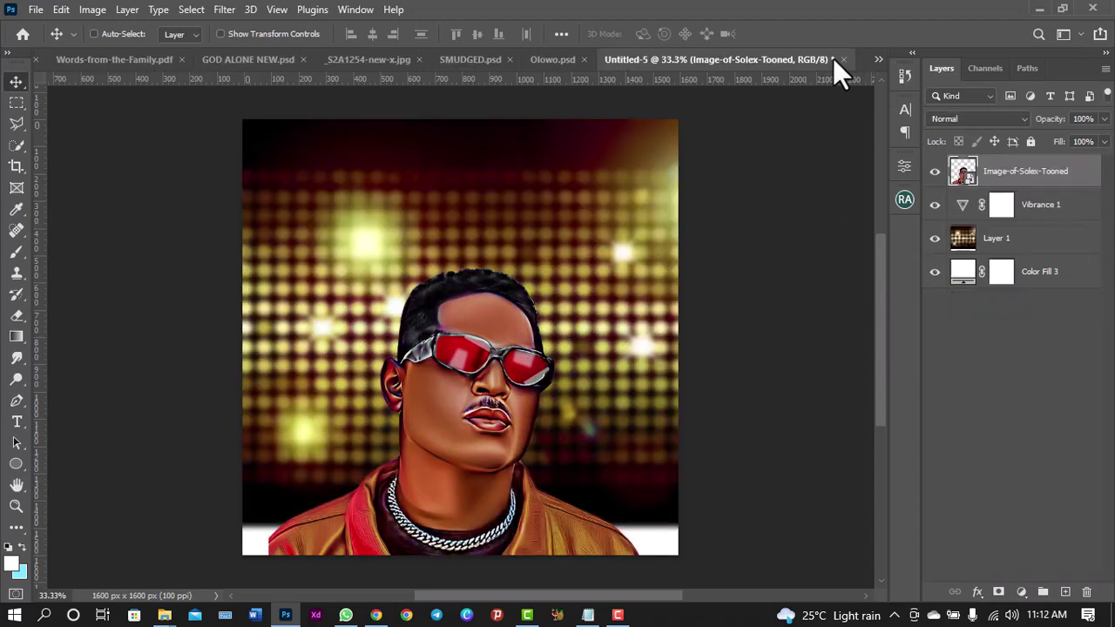
left_click(565, 65)
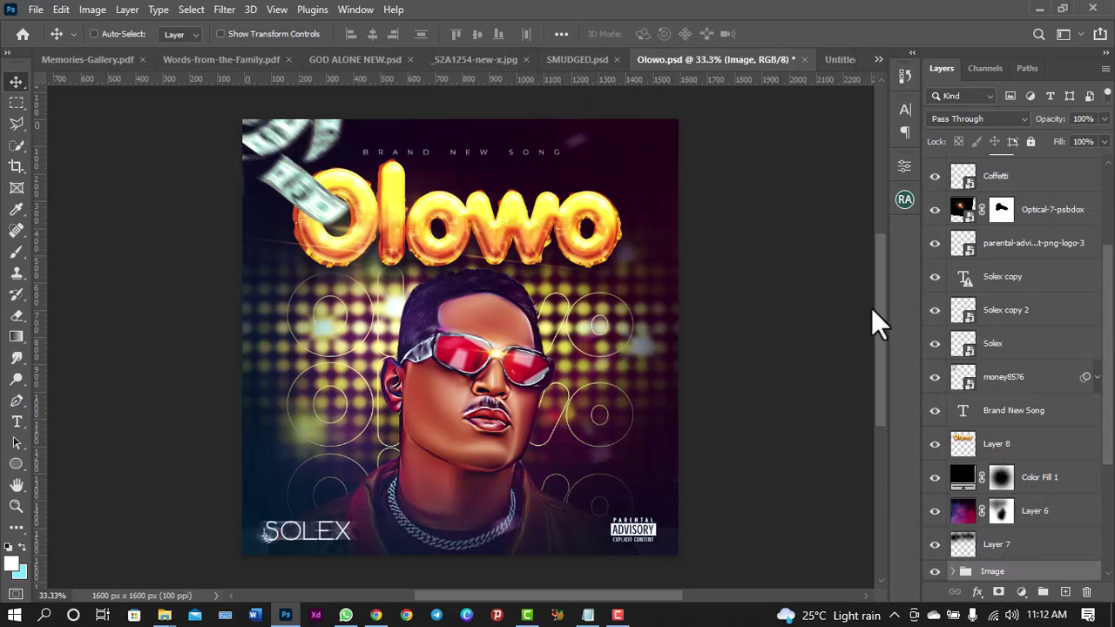
left_click(838, 62)
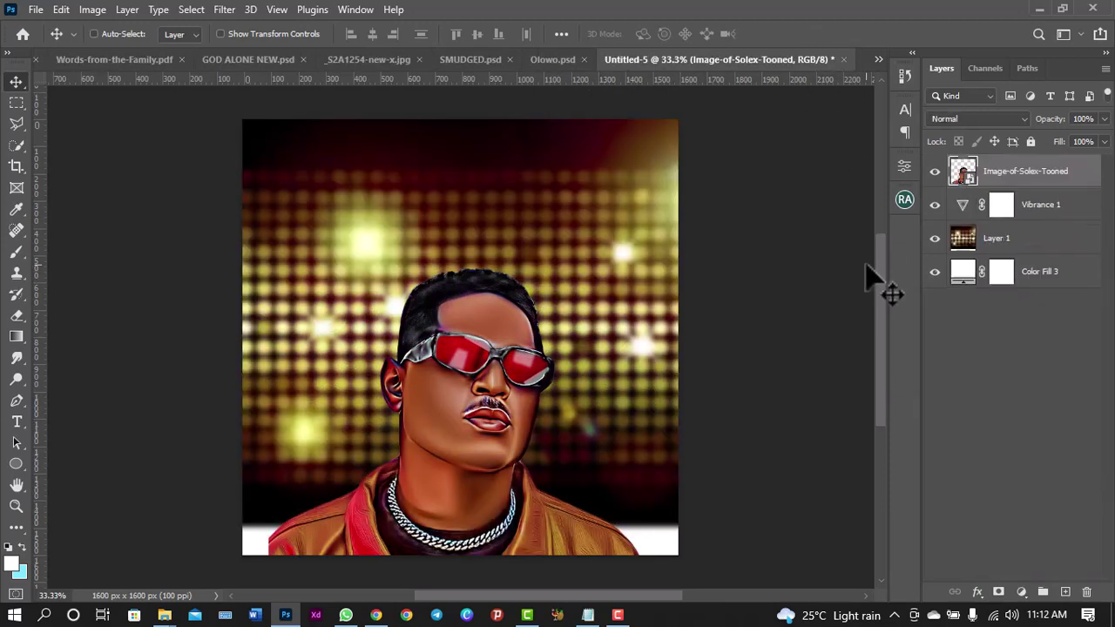
left_click(1065, 592)
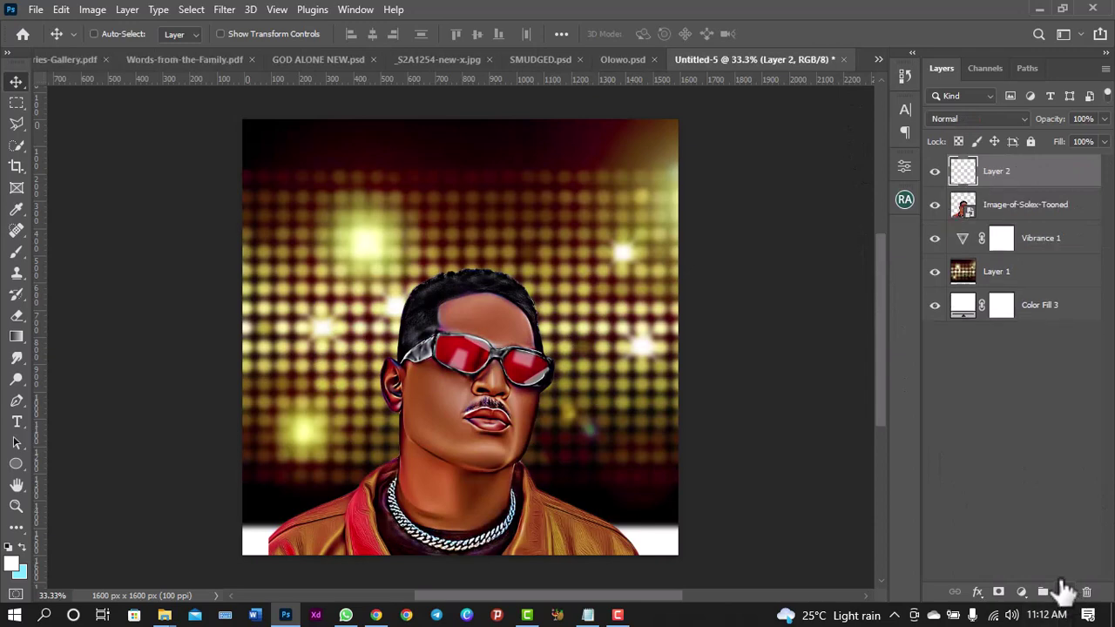
Paint black across the top of Untitled-5 on Layer 2 with a large brush at 100% opacity
left_click(17, 255)
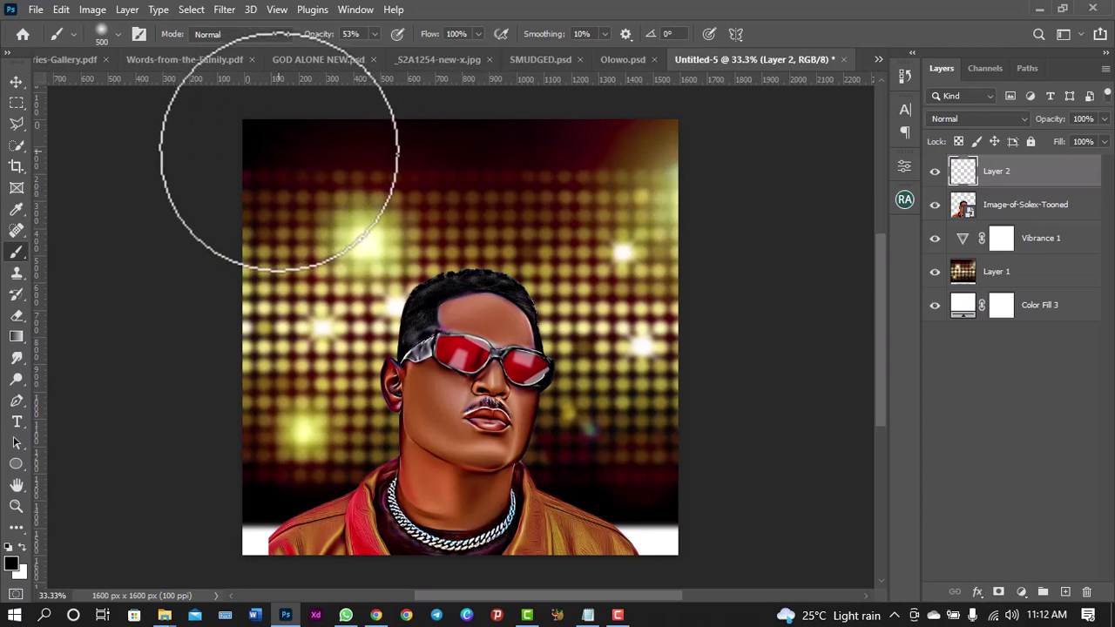
left_click(625, 61)
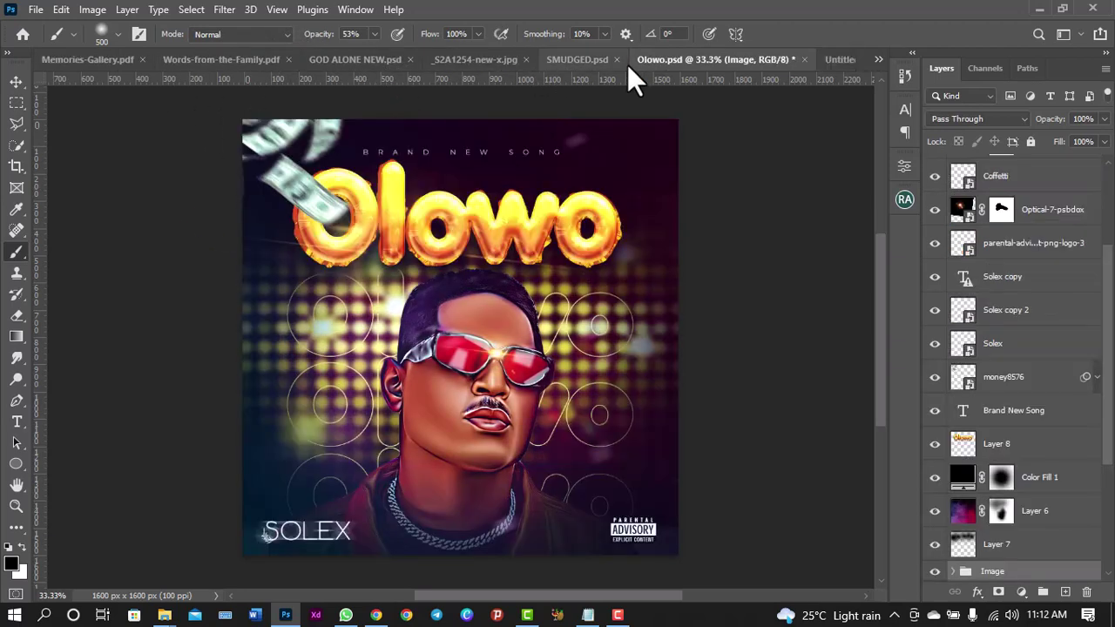
left_click(823, 65)
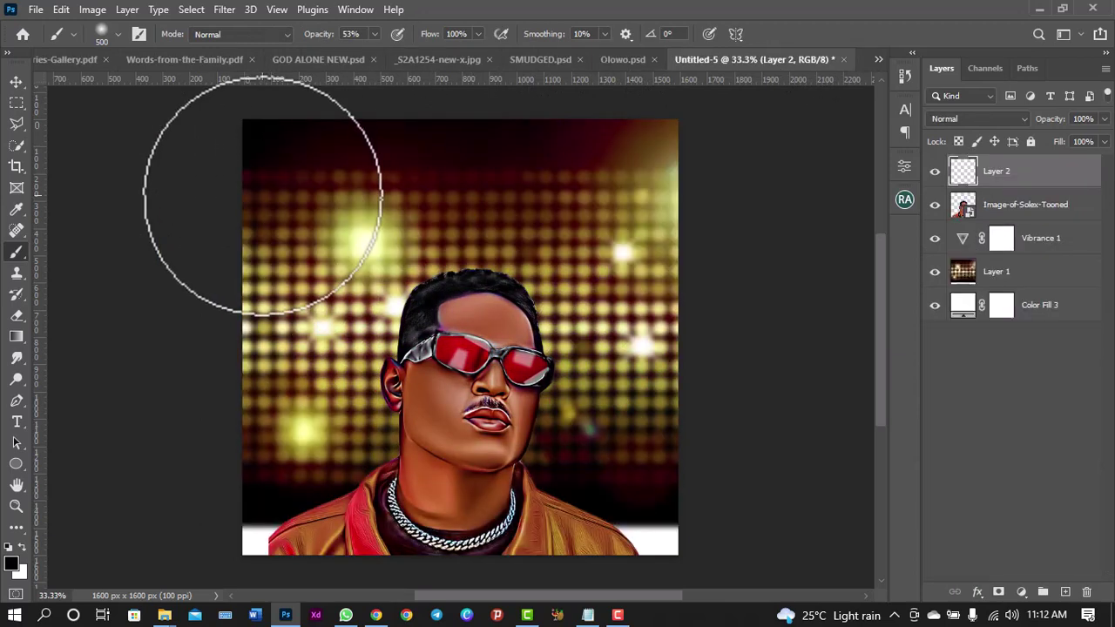
key("bracketright")
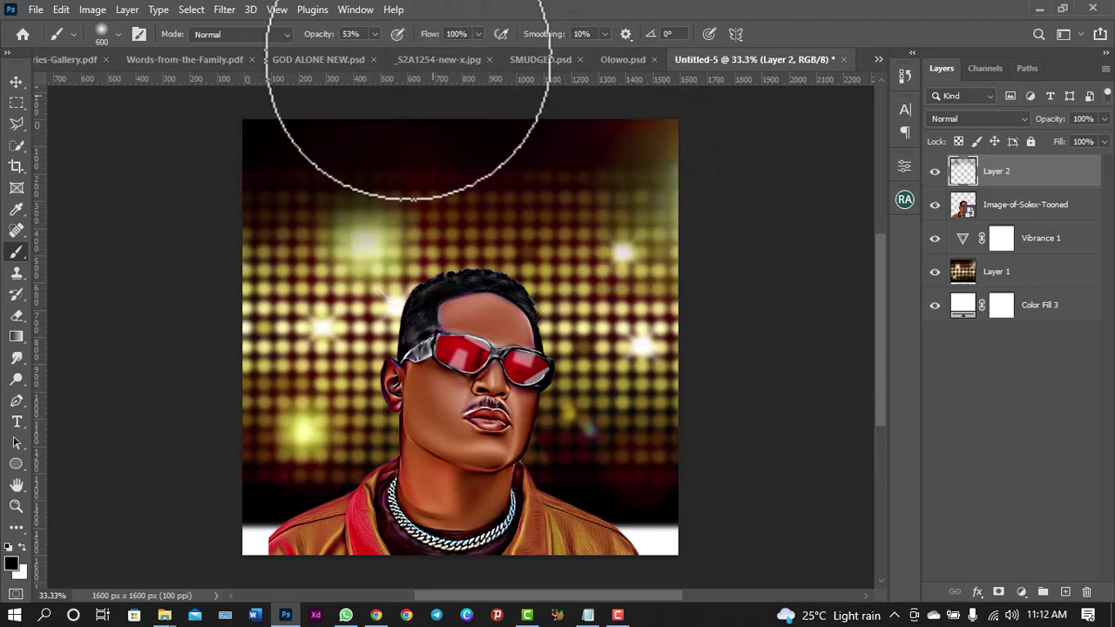
left_click_drag(384, 52, 507, 52)
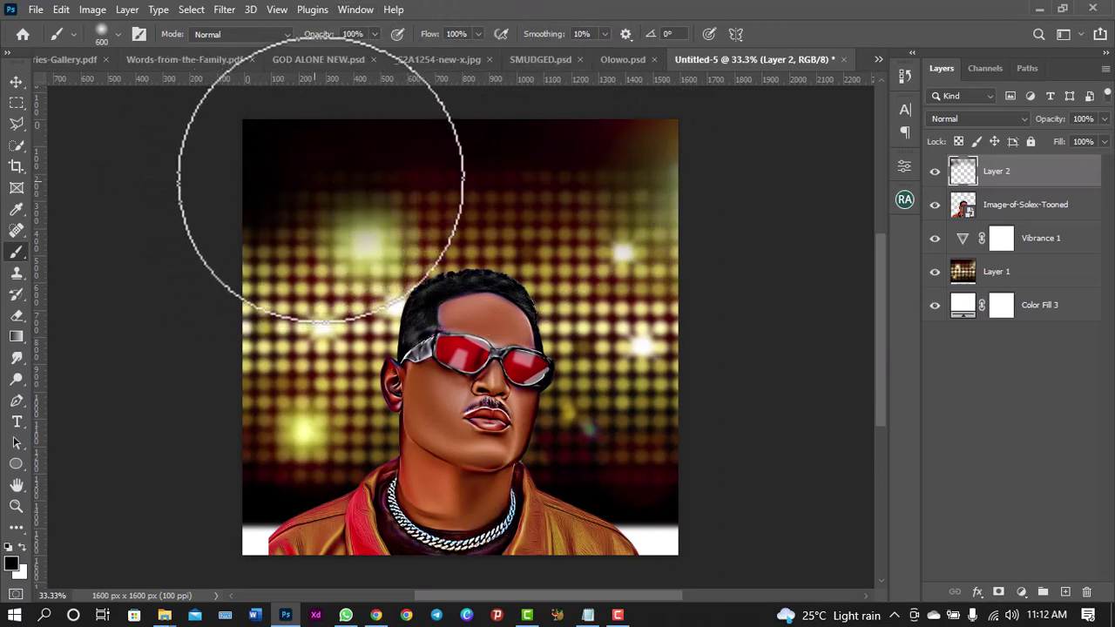
left_click_drag(385, 174, 556, 162)
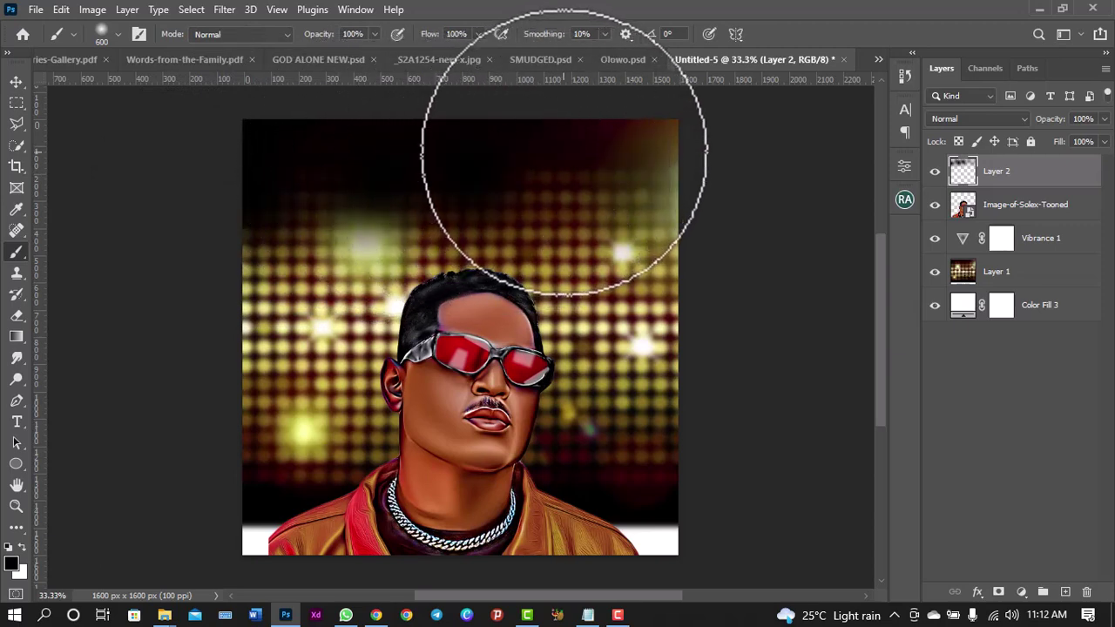
mouse_move(556, 161)
left_mouse_down()
mouse_move(646, 168)
mouse_move(698, 191)
left_mouse_up()
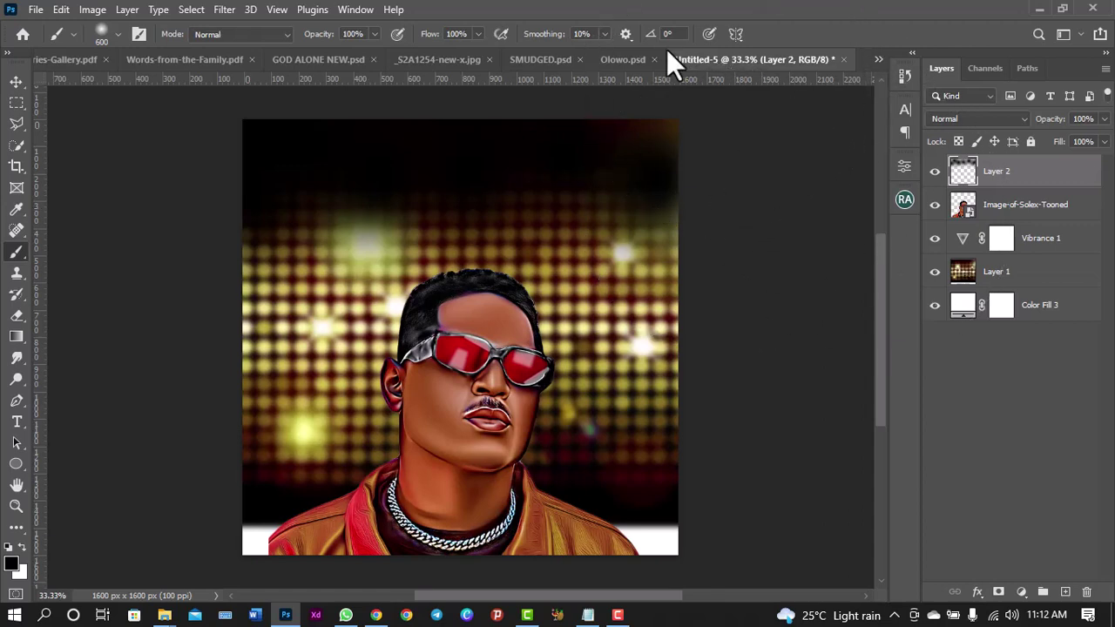
Copy Layer 6, the pink-purple smoke, from the Olowo cover into Untitled-5
left_click(626, 57)
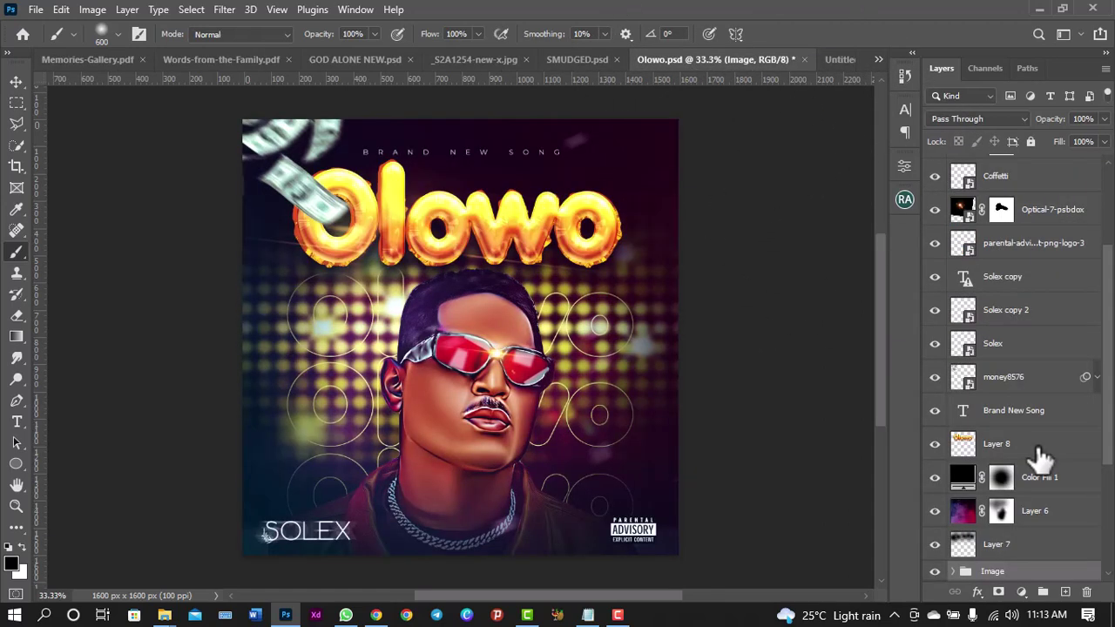
left_click(1036, 522)
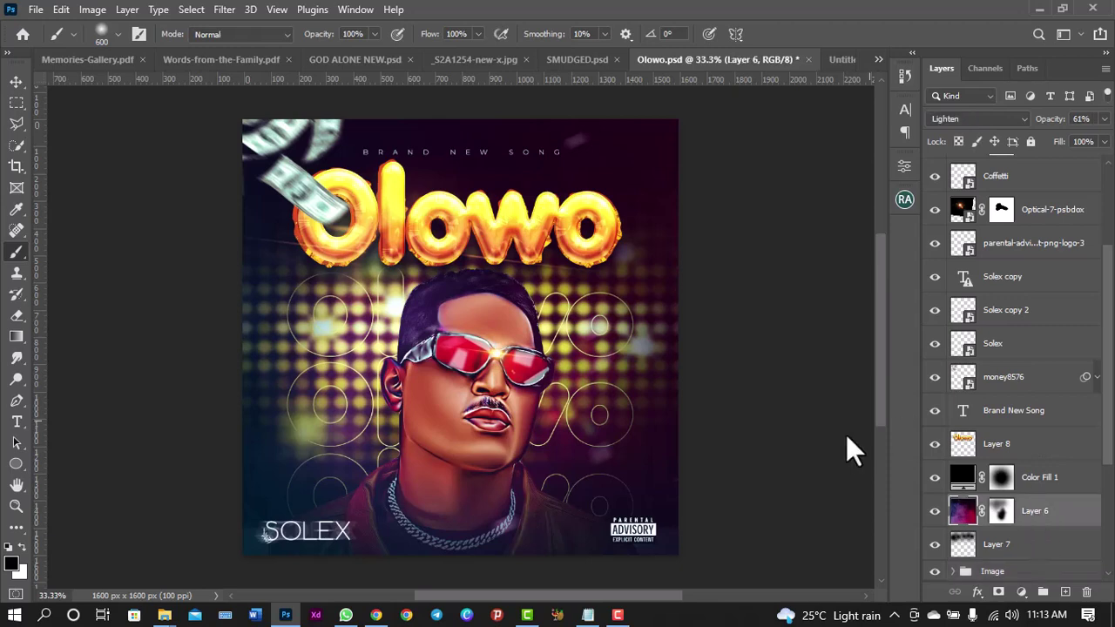
key("v")
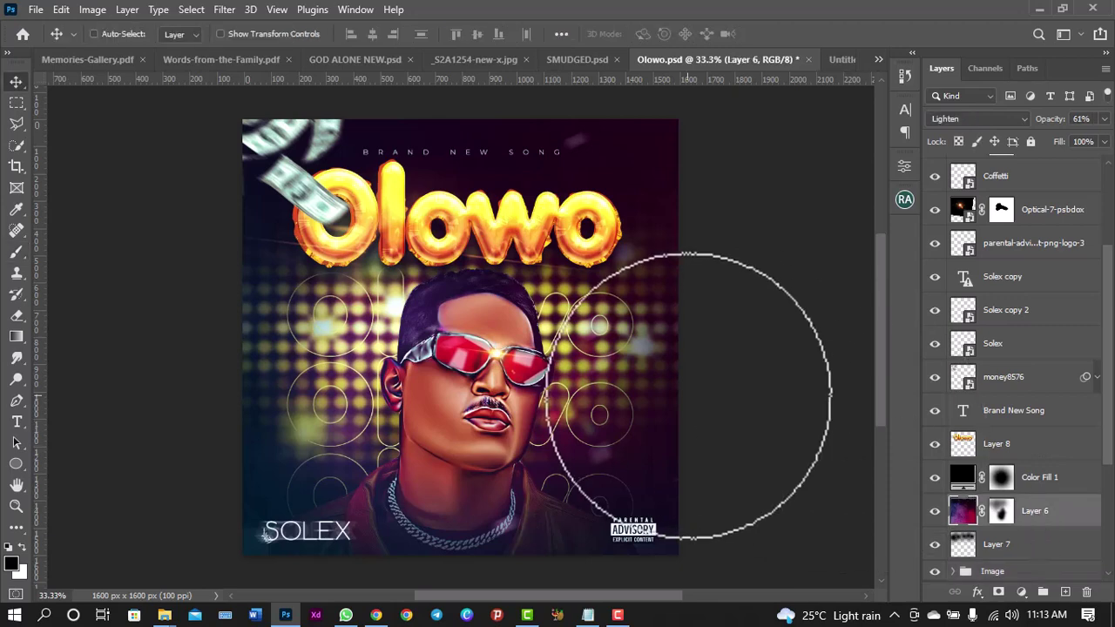
left_click(838, 59)
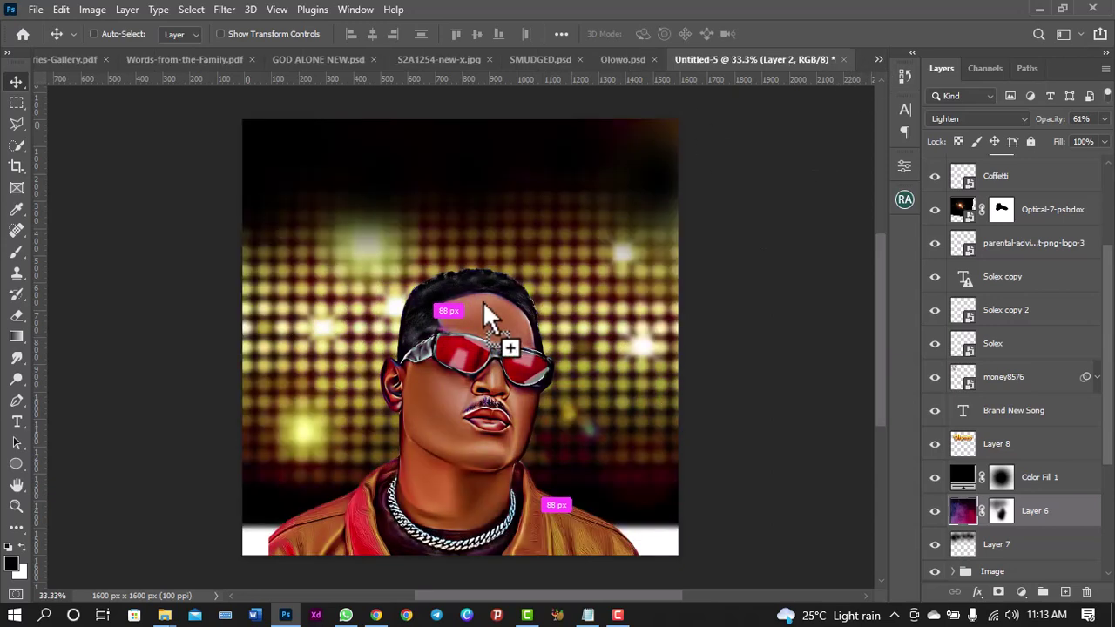
left_click_drag(483, 300, 482, 300)
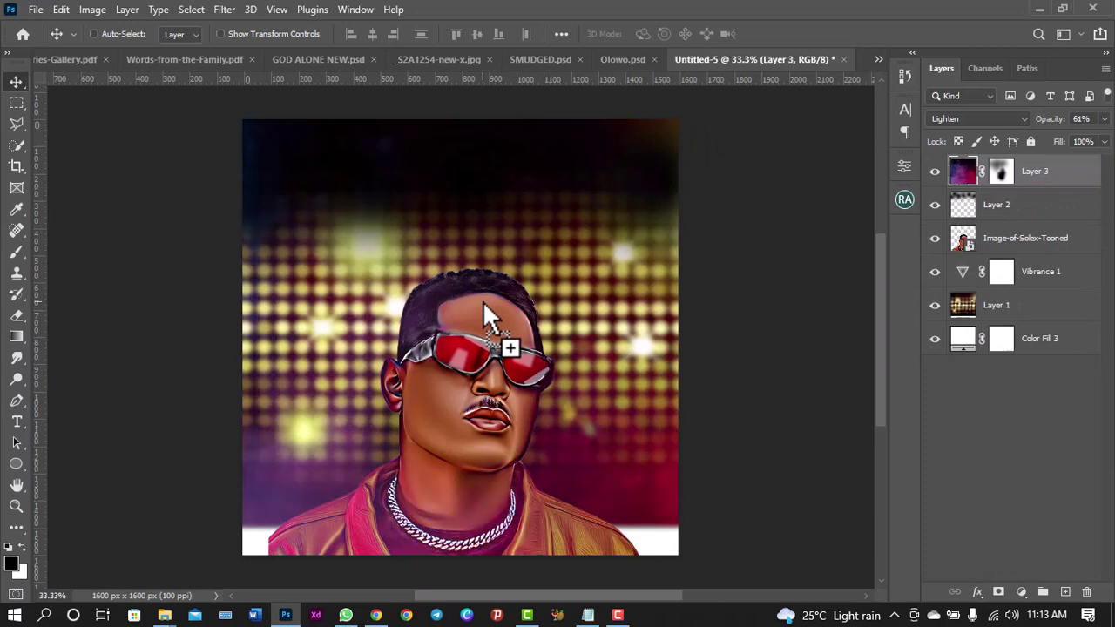
Set the smoke layer's blend mode to Lighten and its opacity to 61%
left_click(976, 114)
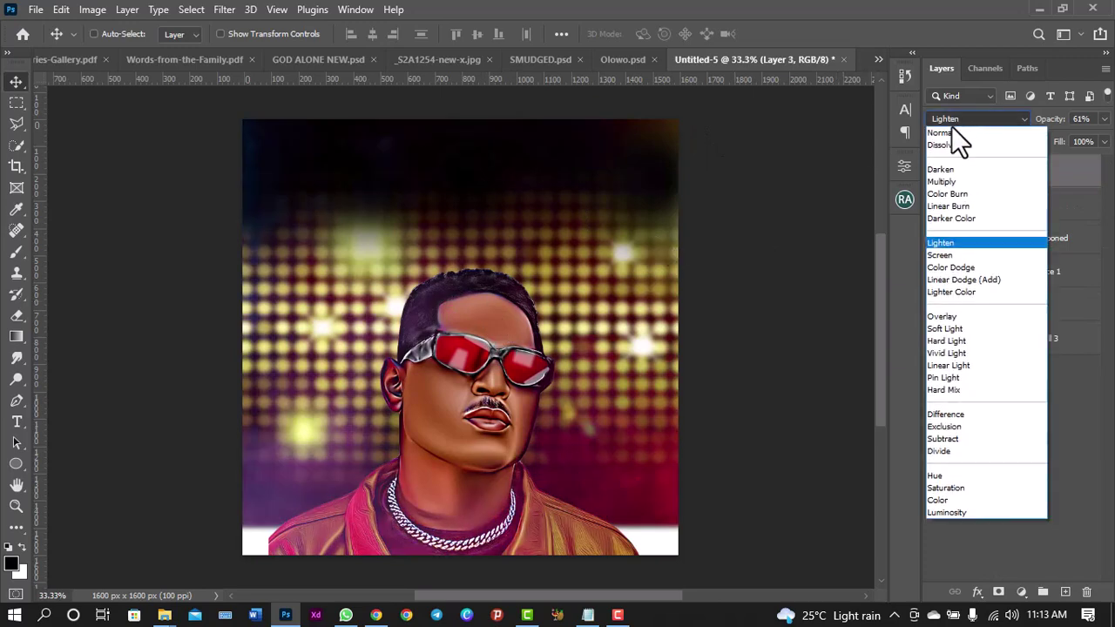
left_click(1104, 119)
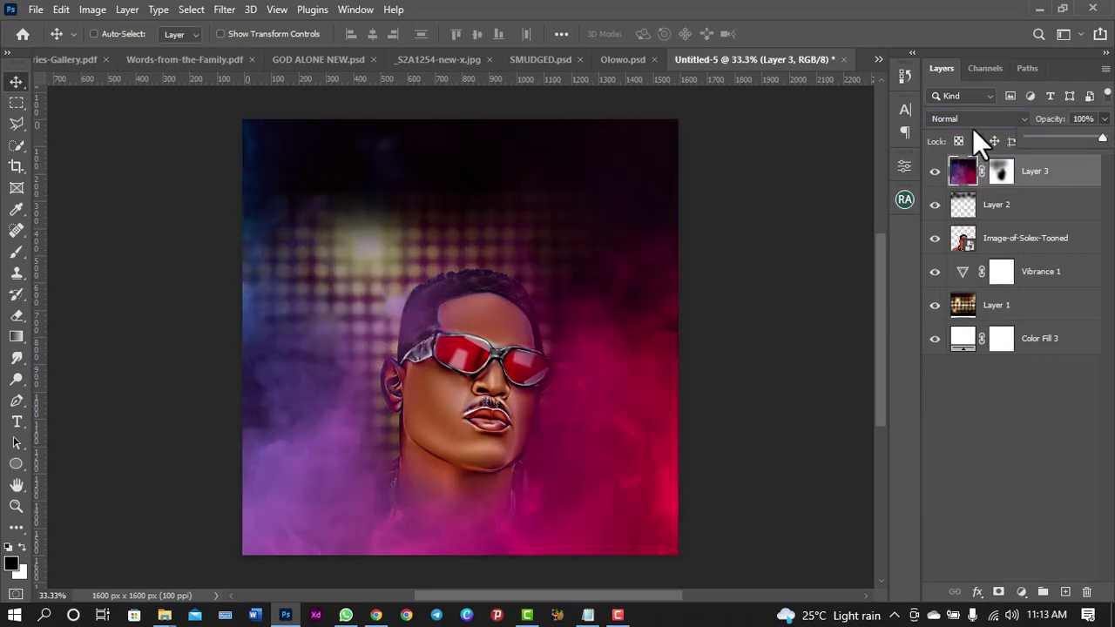
left_click(976, 122)
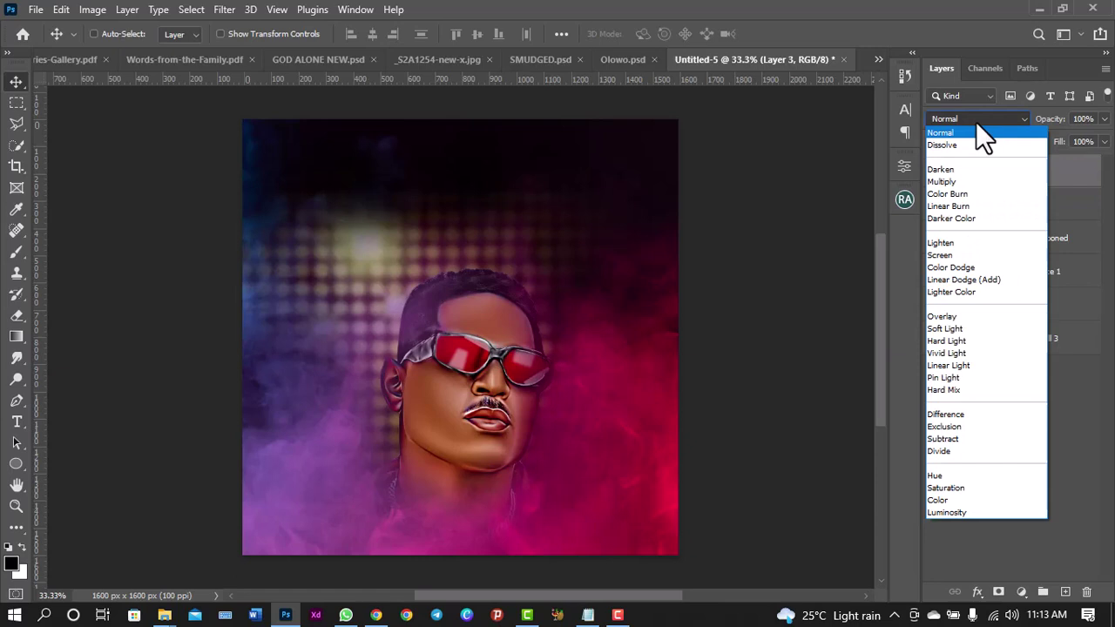
left_click(976, 121)
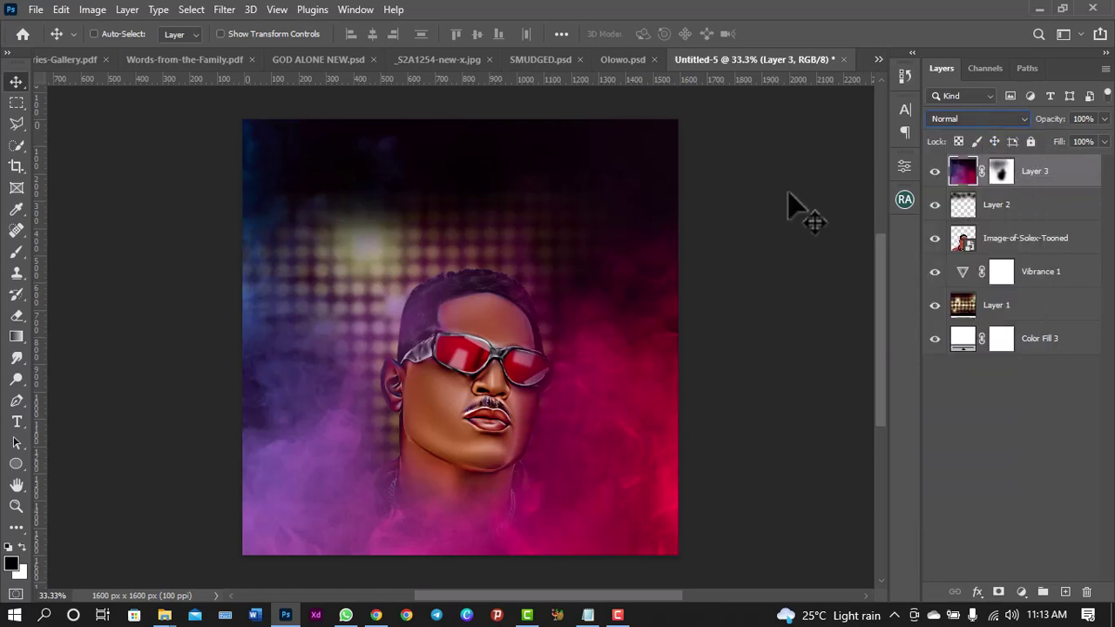
mouse_move(604, 256)
left_mouse_down()
mouse_move(538, 402)
mouse_move(606, 256)
left_mouse_up()
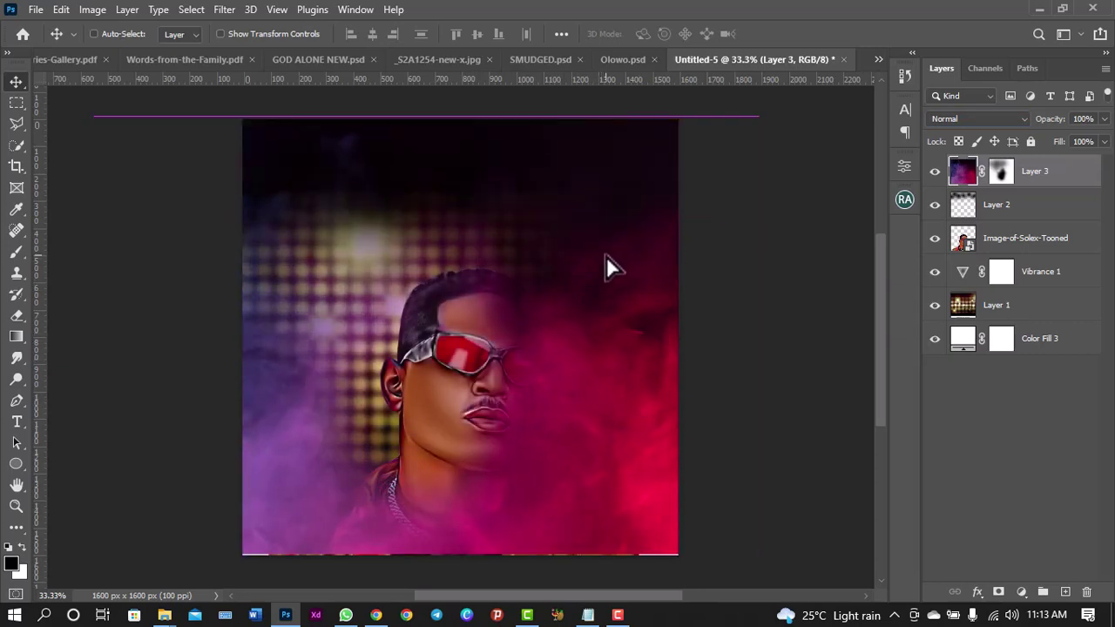
key("ctrl+z")
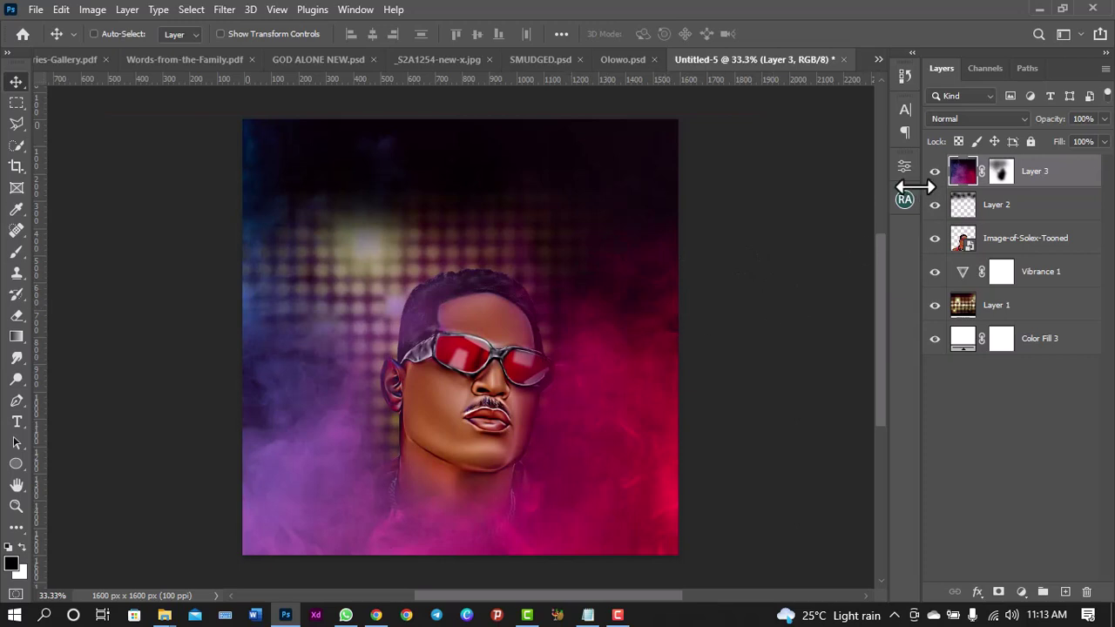
left_click(983, 121)
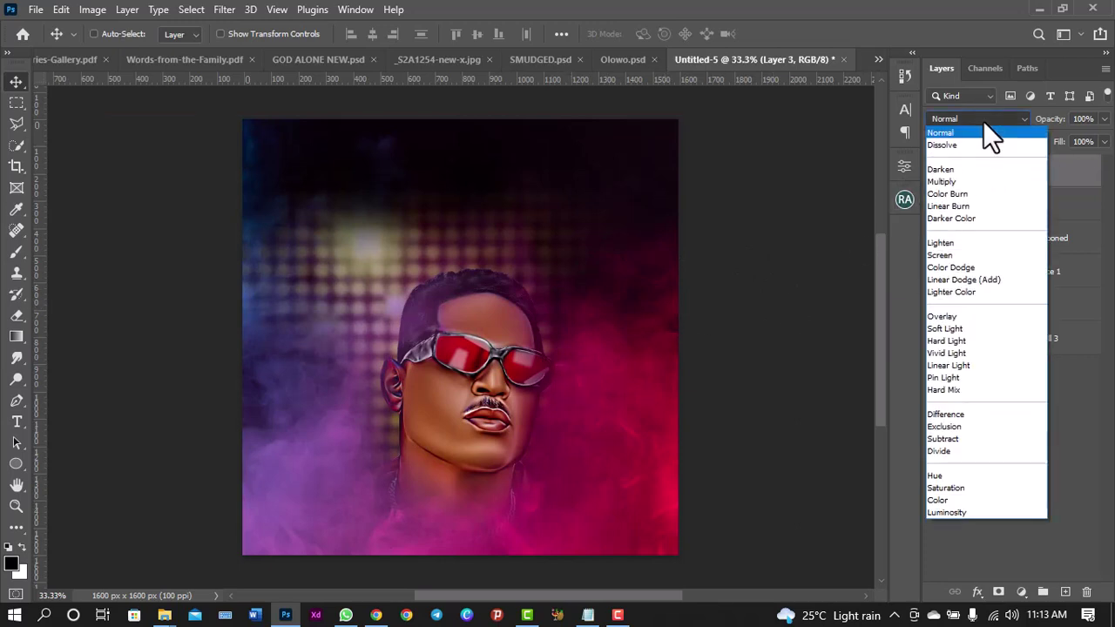
key("Down")
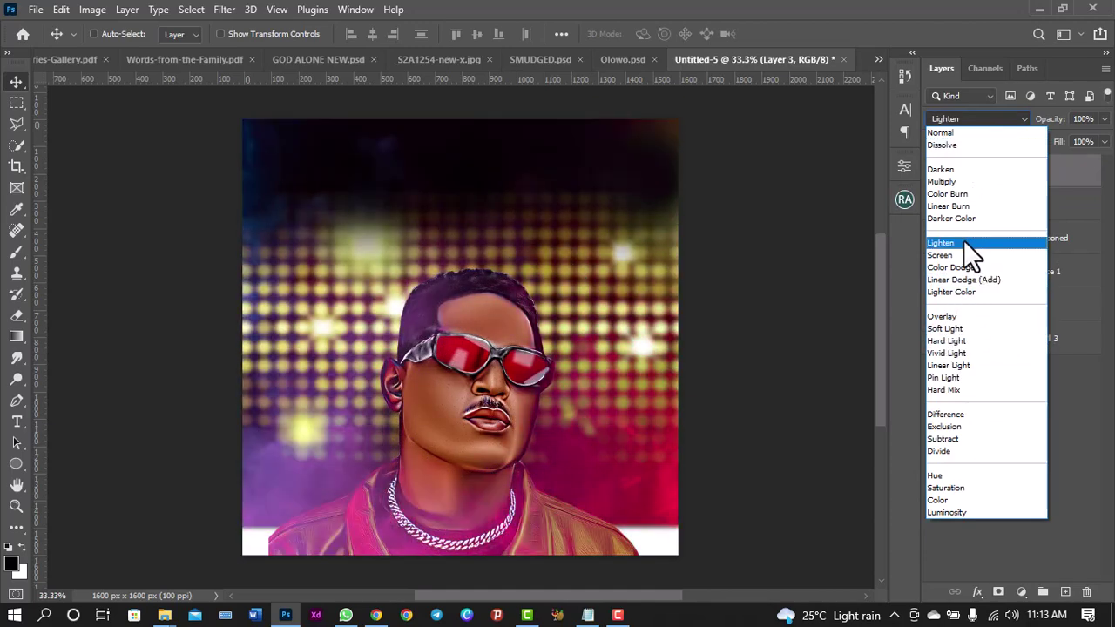
left_click(963, 241)
left_click(1104, 119)
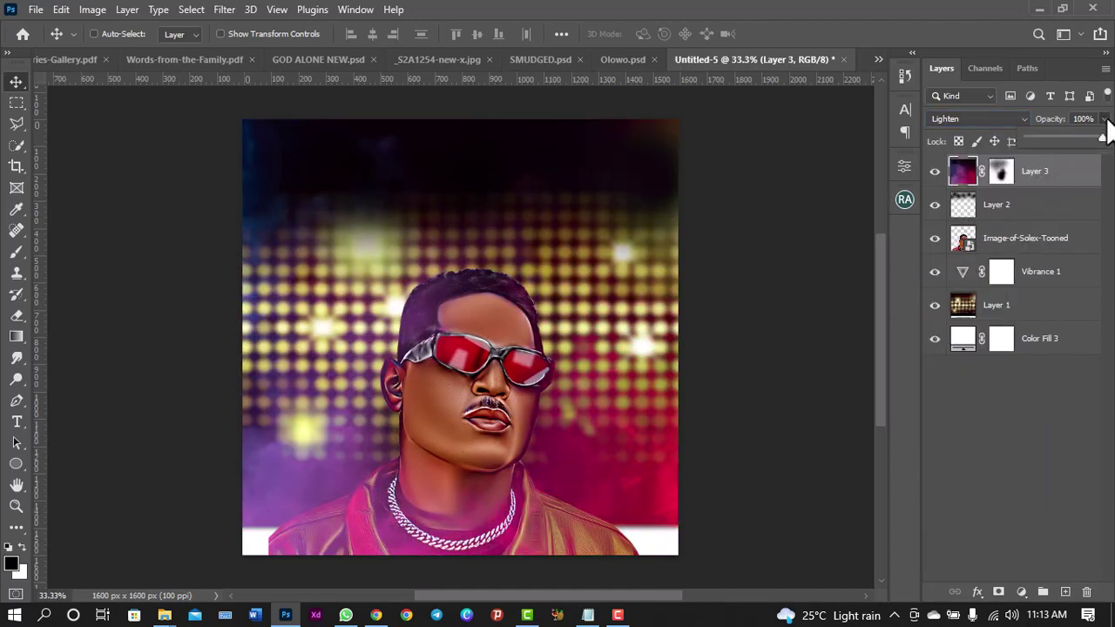
left_click(1062, 139)
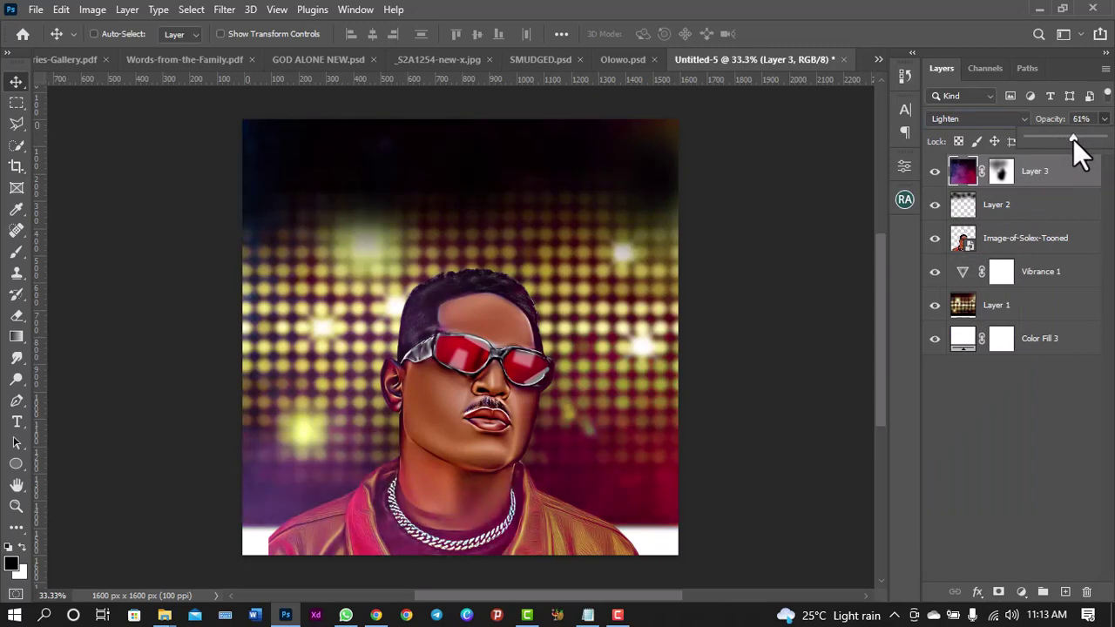
left_click(915, 26)
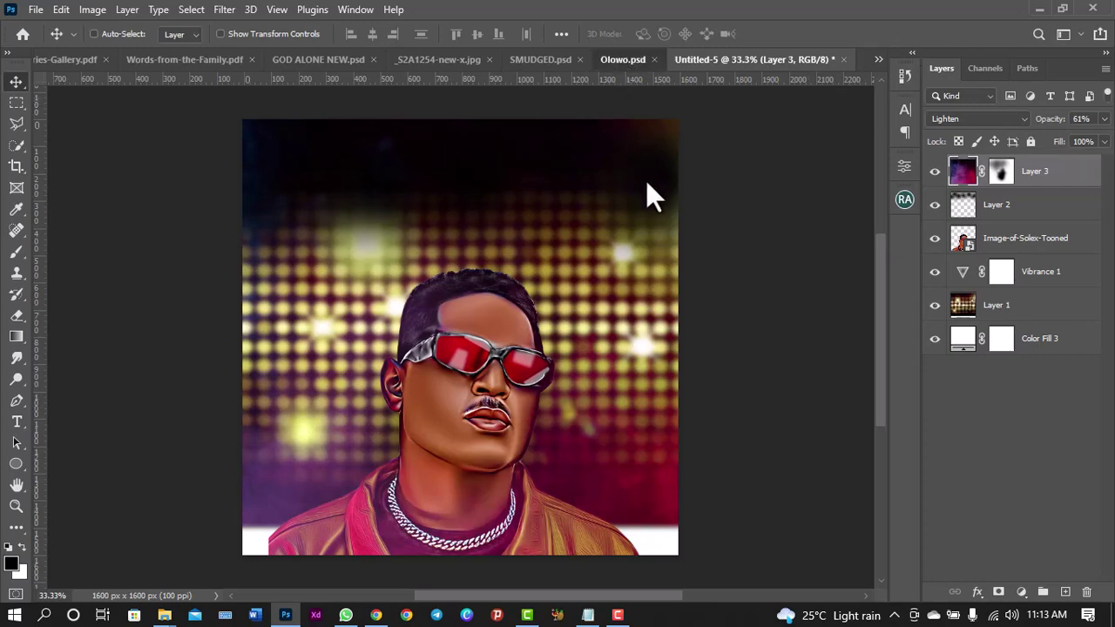
key("ctrl+shift+Tab")
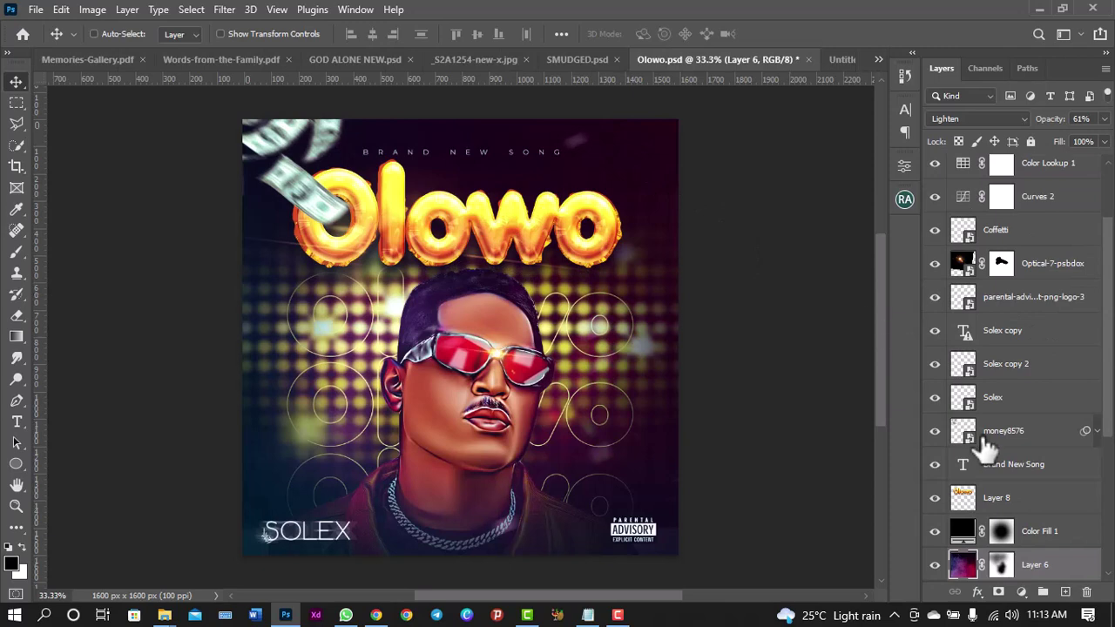
key("shift+alt+n")
left_click(1042, 540)
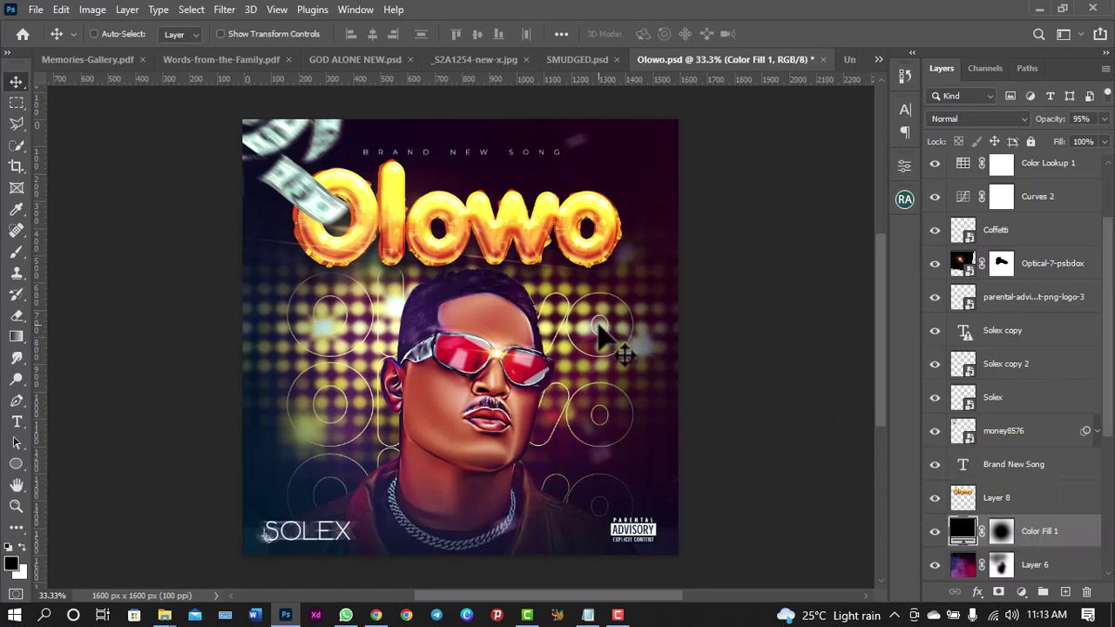
left_click(844, 61)
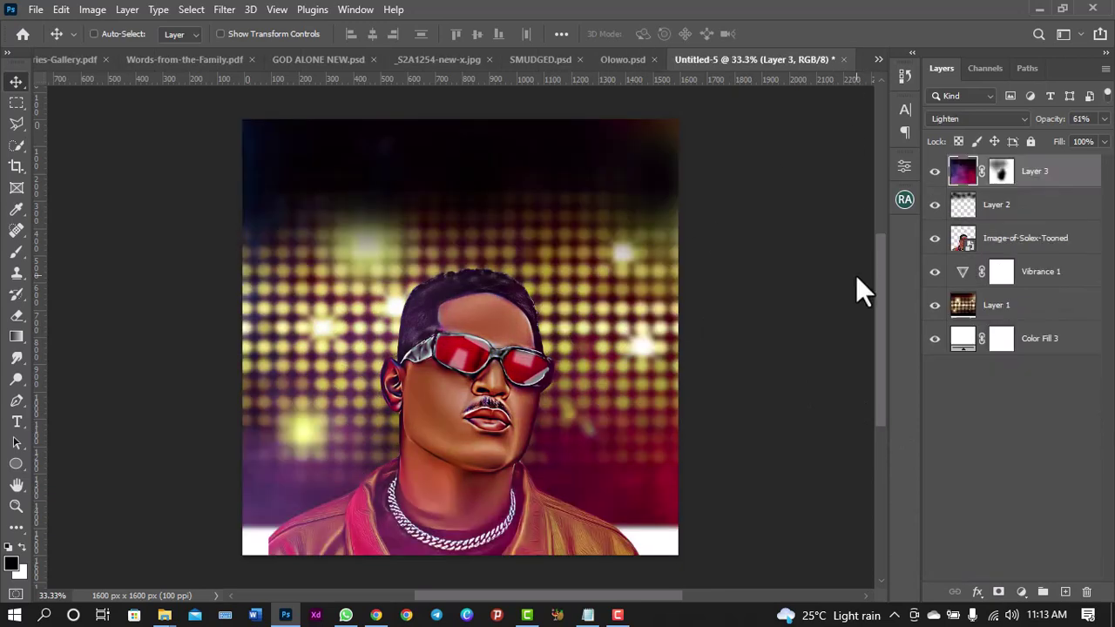
Add a black Solid Color fill layer to Untitled-5
left_click(1021, 591)
left_click(1021, 306)
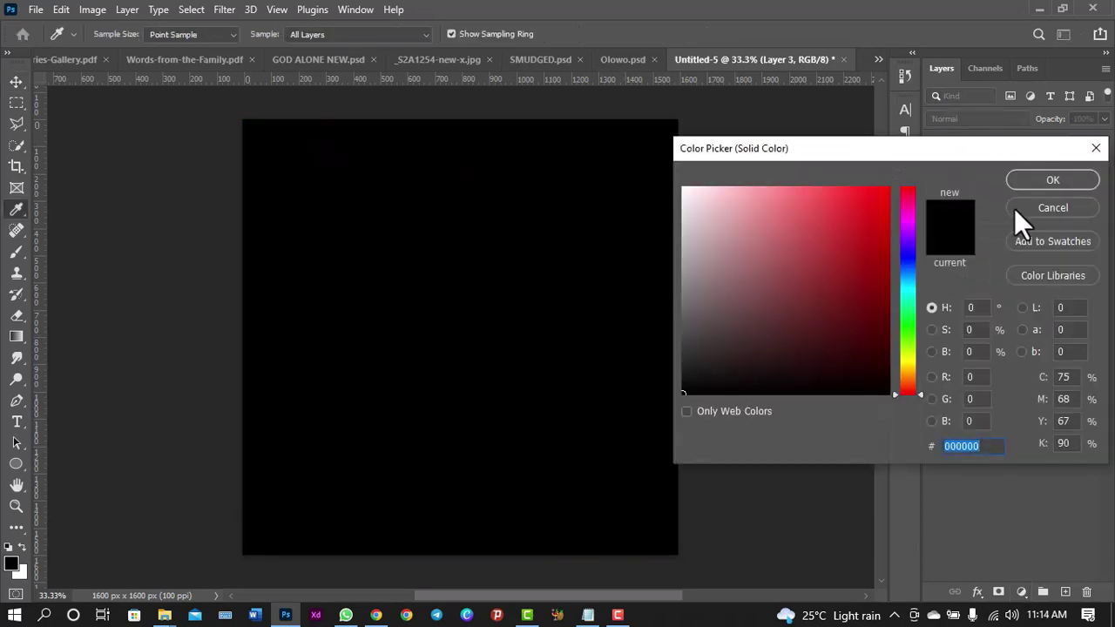
left_click(1041, 183)
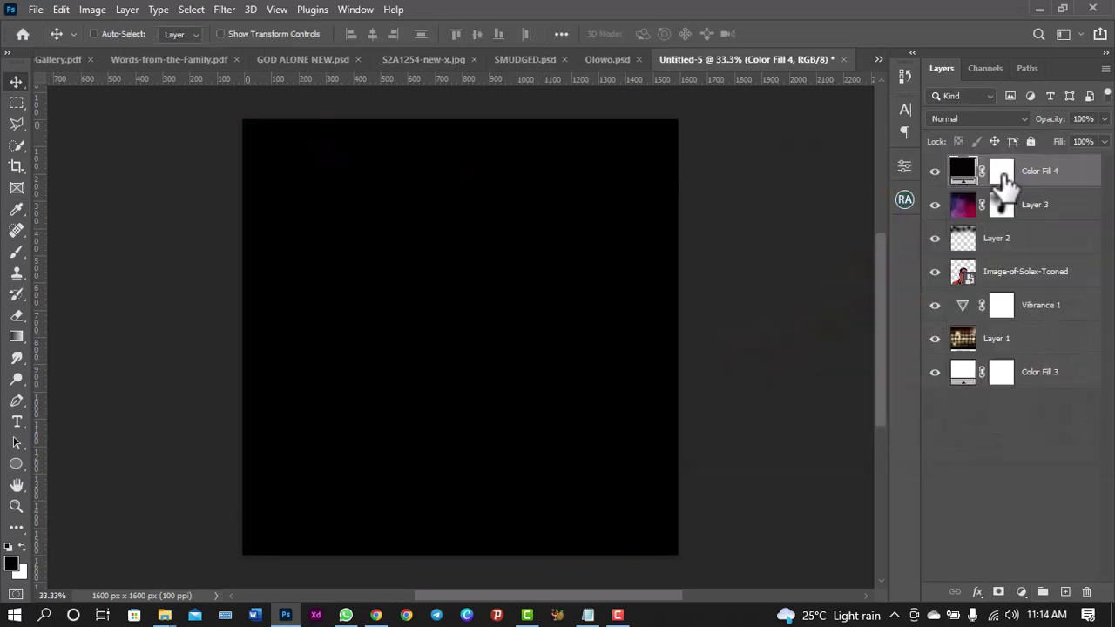
Brush the fill layer's mask over the centre to reveal the portrait, keeping the edges dark
left_click(17, 252)
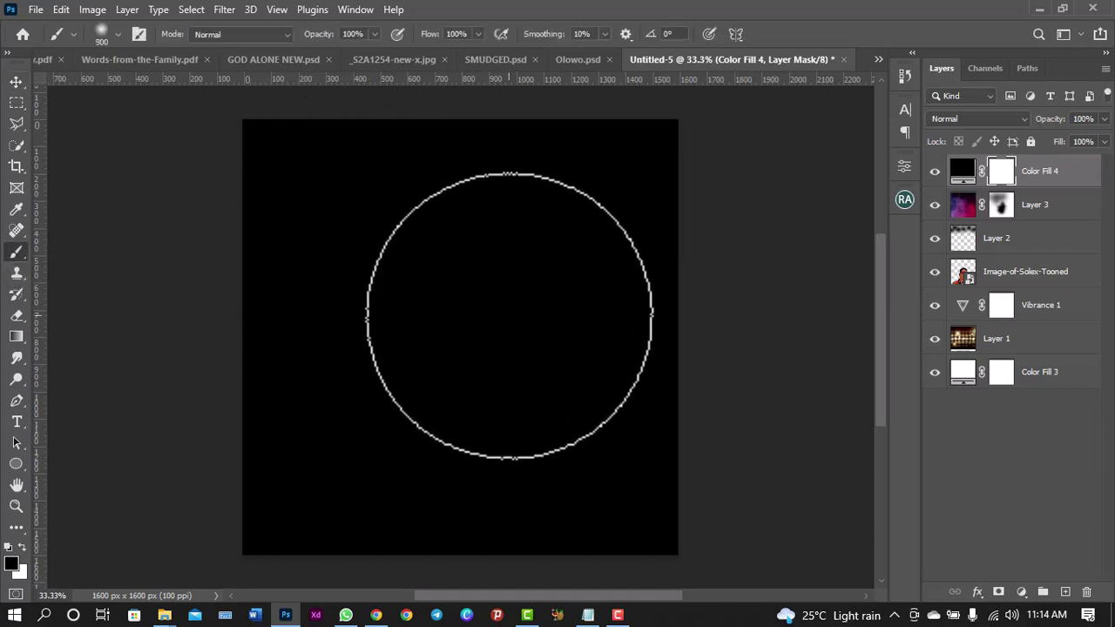
key("bracketright")
key("bracketright")
key("bracketright")
key("bracketright")
key("bracketright")
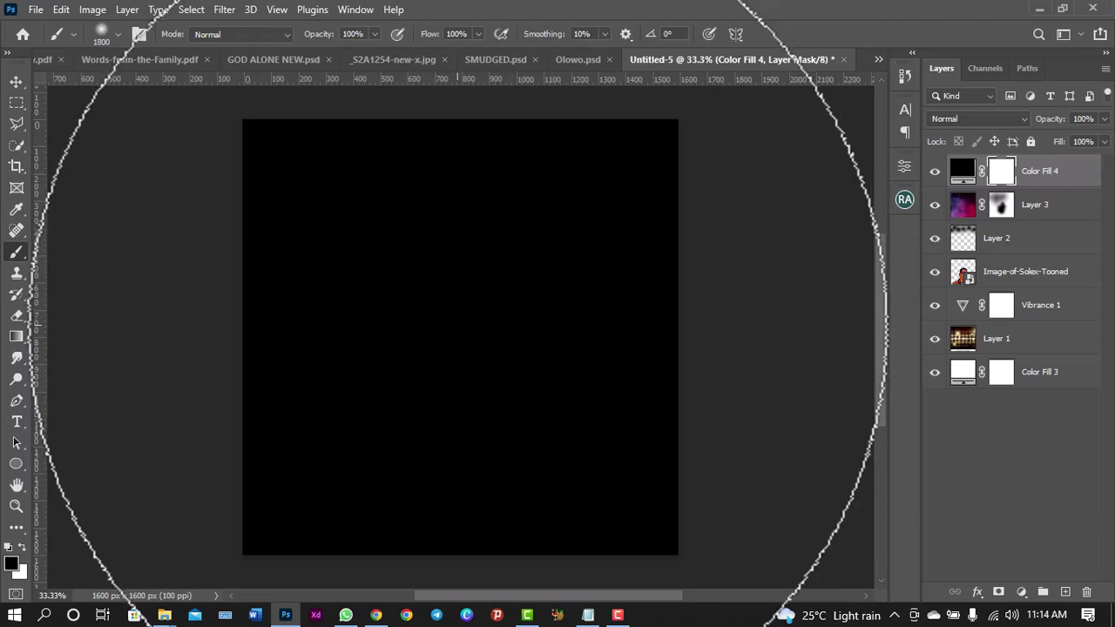
left_click(460, 340)
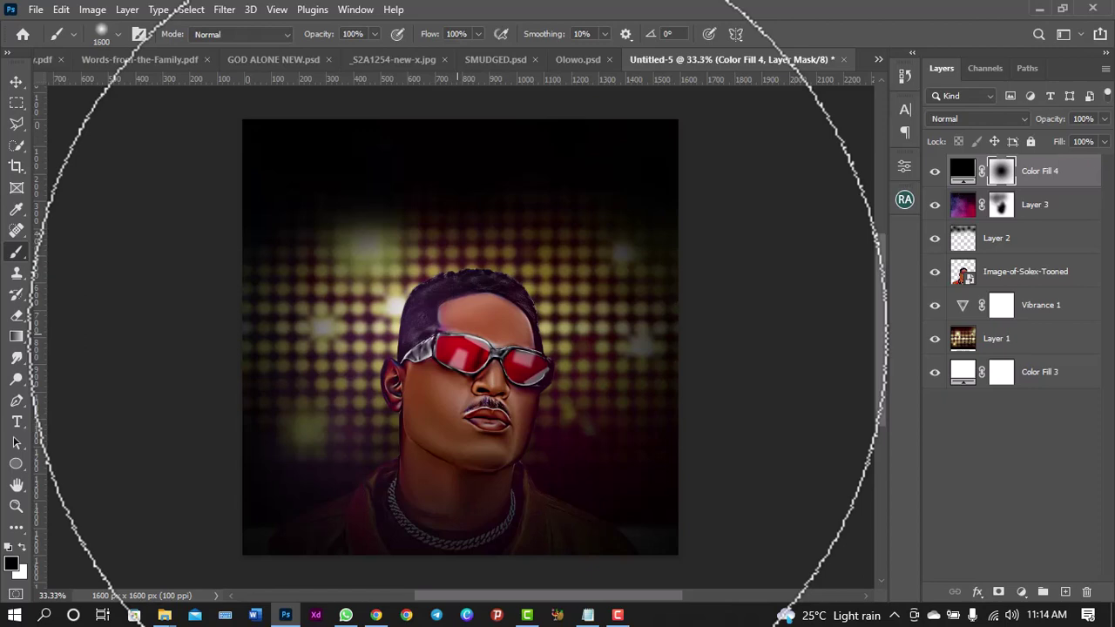
key("bracketleft")
key("bracketleft")
key("bracketleft")
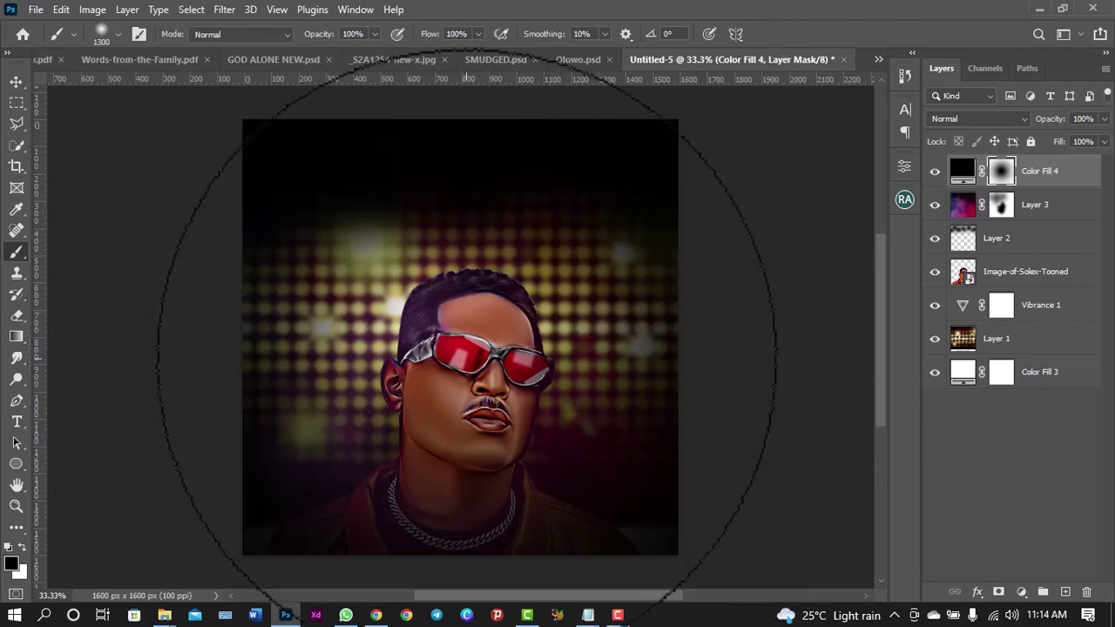
left_click(466, 357)
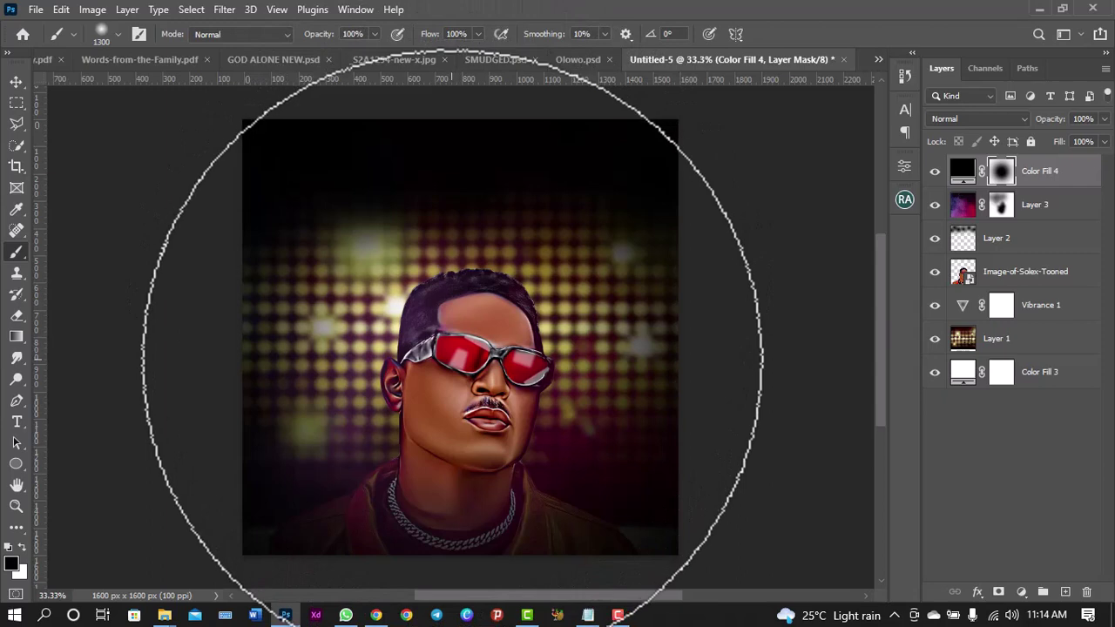
left_click(453, 358)
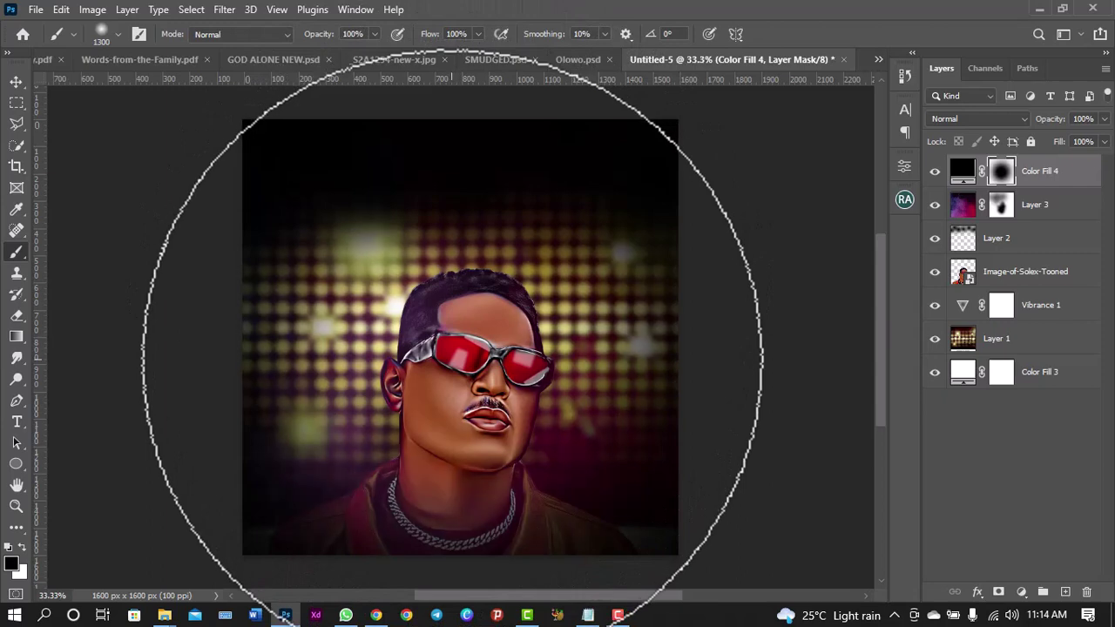
left_click(455, 318)
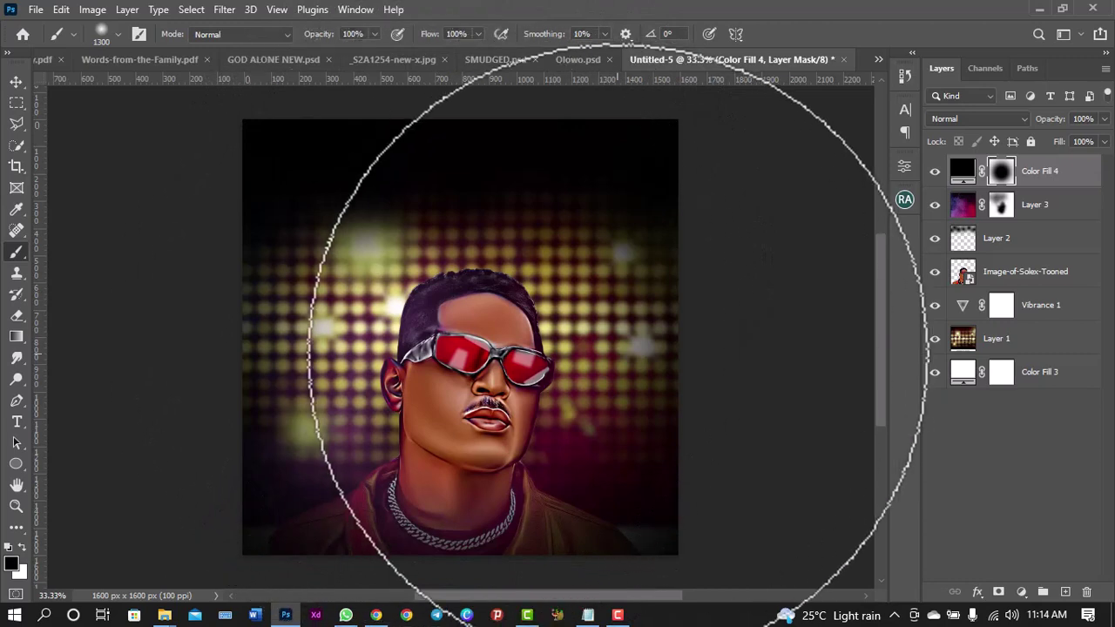
key("ctrl+minus")
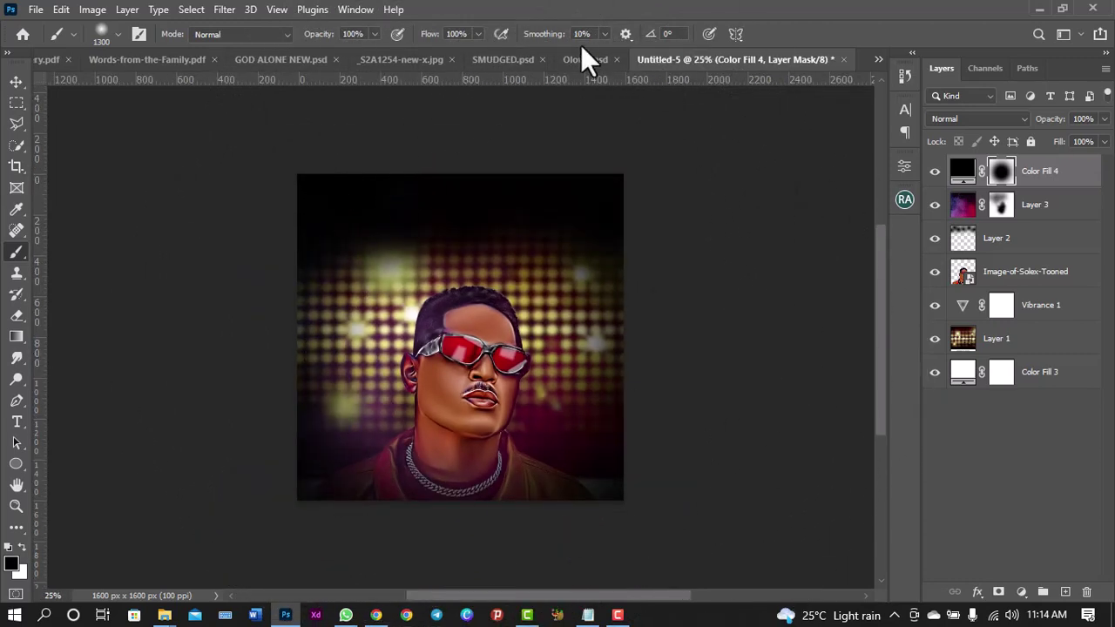
left_click(581, 58)
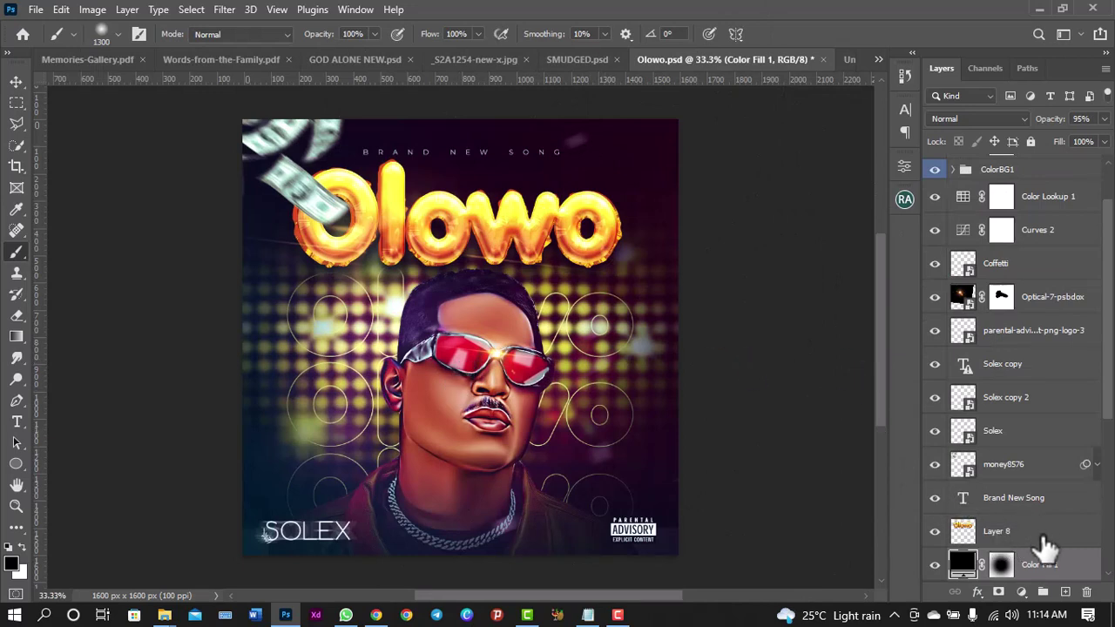
Copy Layer 8, the gold Olowo title, from the Olowo cover into Untitled-5
key("alt+bracketright")
key("alt+bracketright")
left_click(1043, 538)
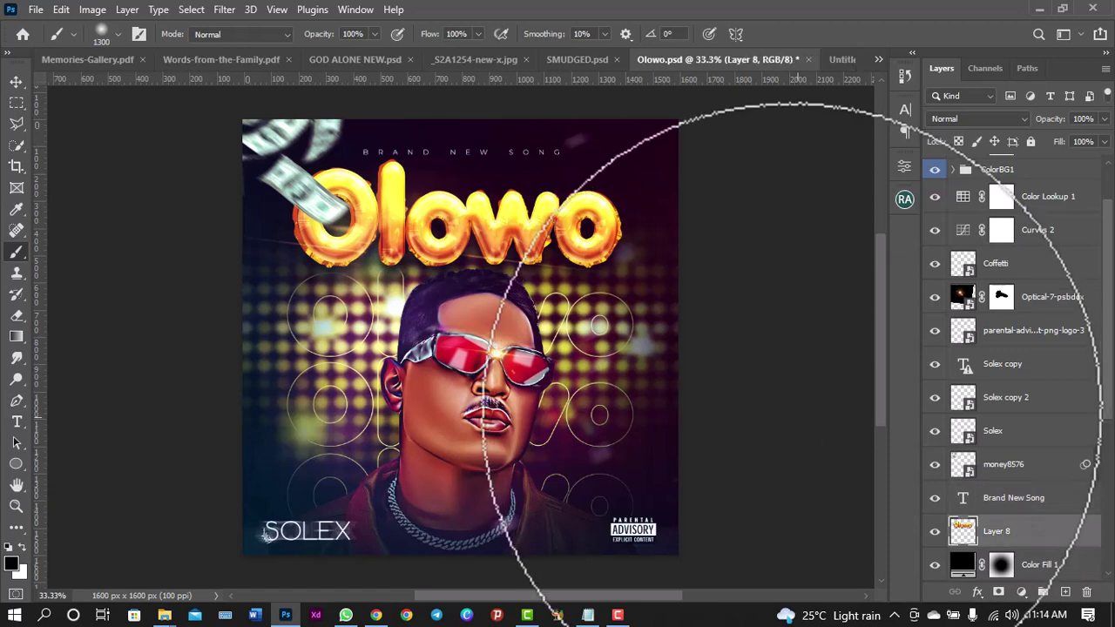
left_click(10, 80)
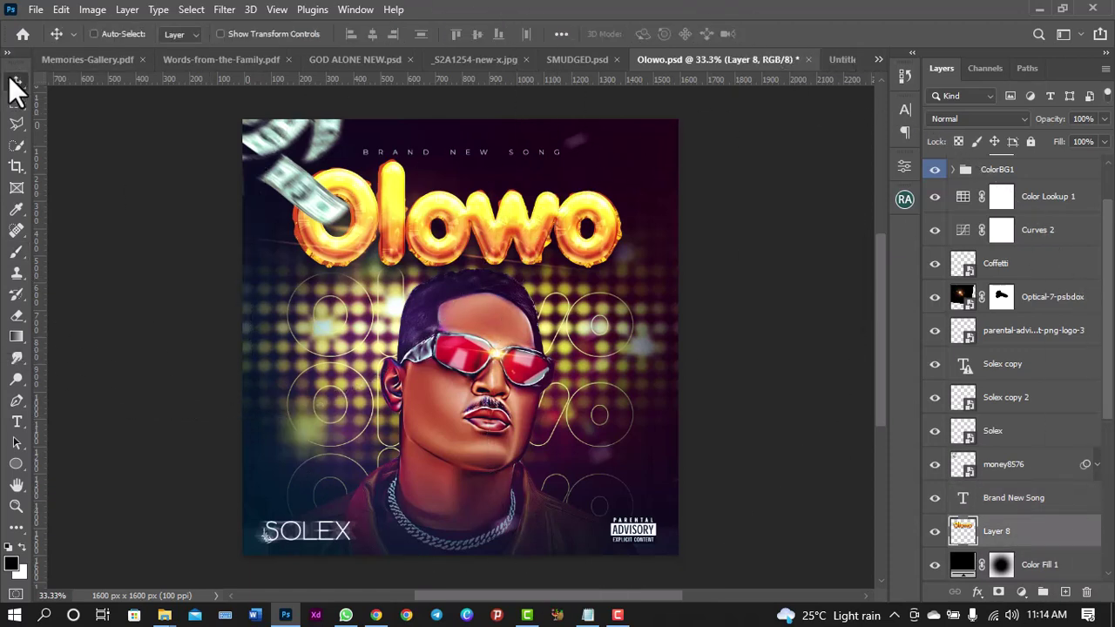
left_click(840, 62)
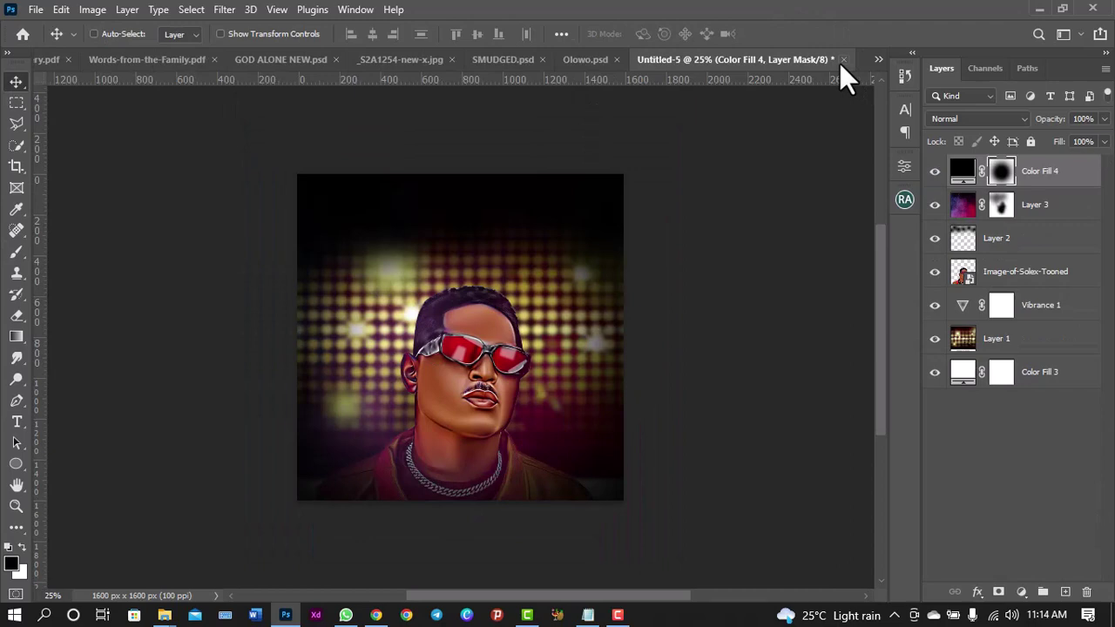
left_click(589, 57)
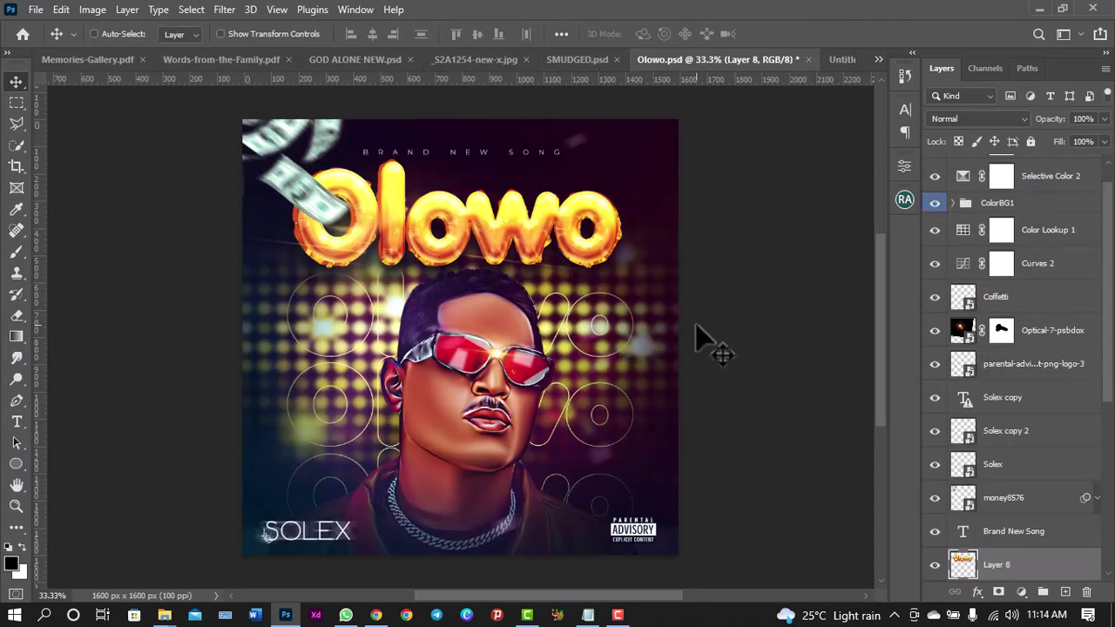
mouse_move(539, 396)
left_mouse_down()
mouse_move(839, 57)
mouse_move(547, 312)
left_mouse_up()
Select the lower Olowo text layer and view its Character settings
scroll(1111, 464, "down", 1)
scroll(1111, 463, "down", 5)
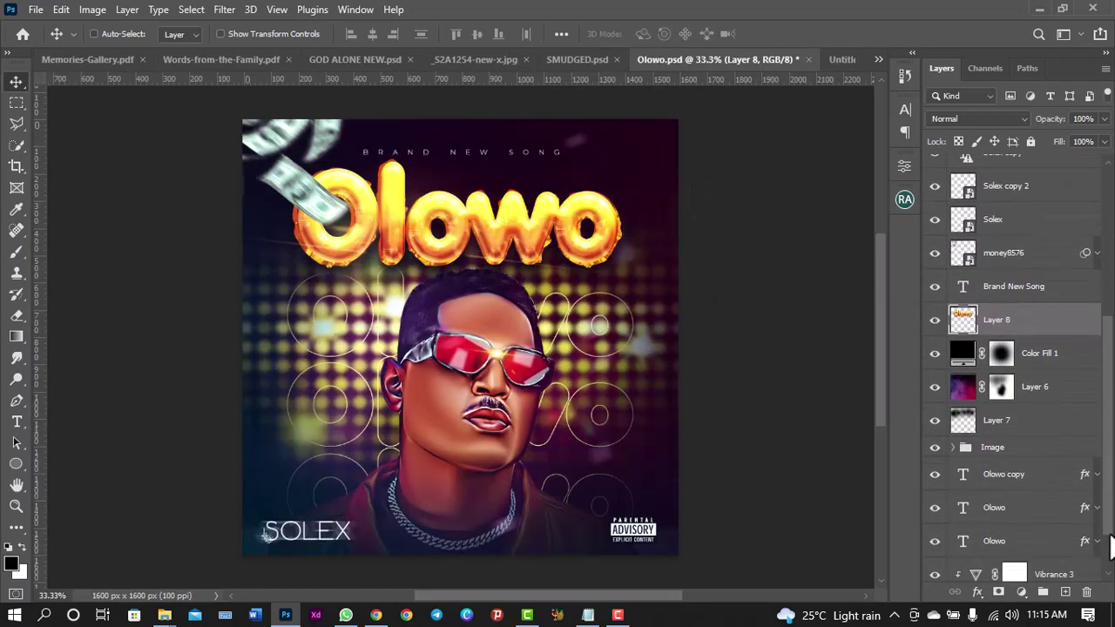
left_click(999, 518)
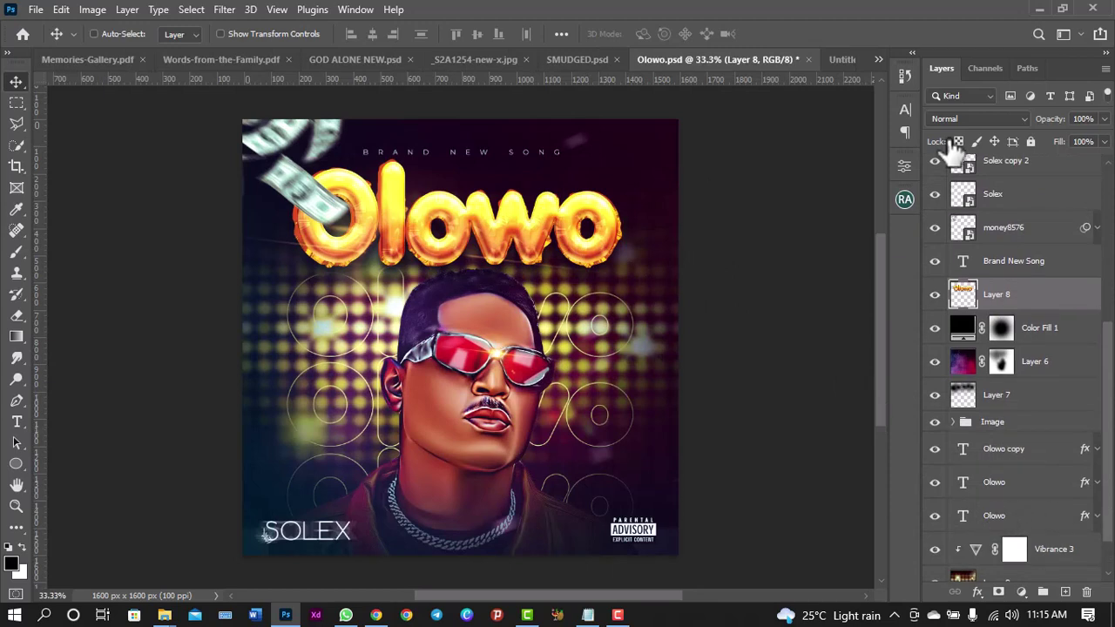
left_click(905, 108)
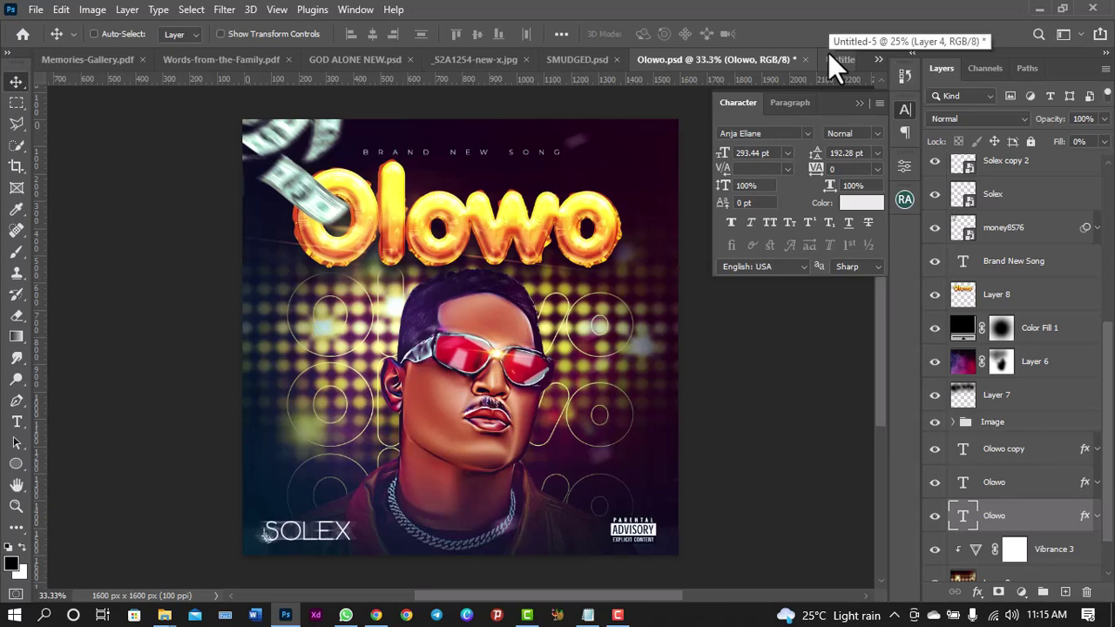
Copy the three outlined Olowo text layers into Untitled-5 and stack them below the Solex portrait
left_click(1013, 453, "shift")
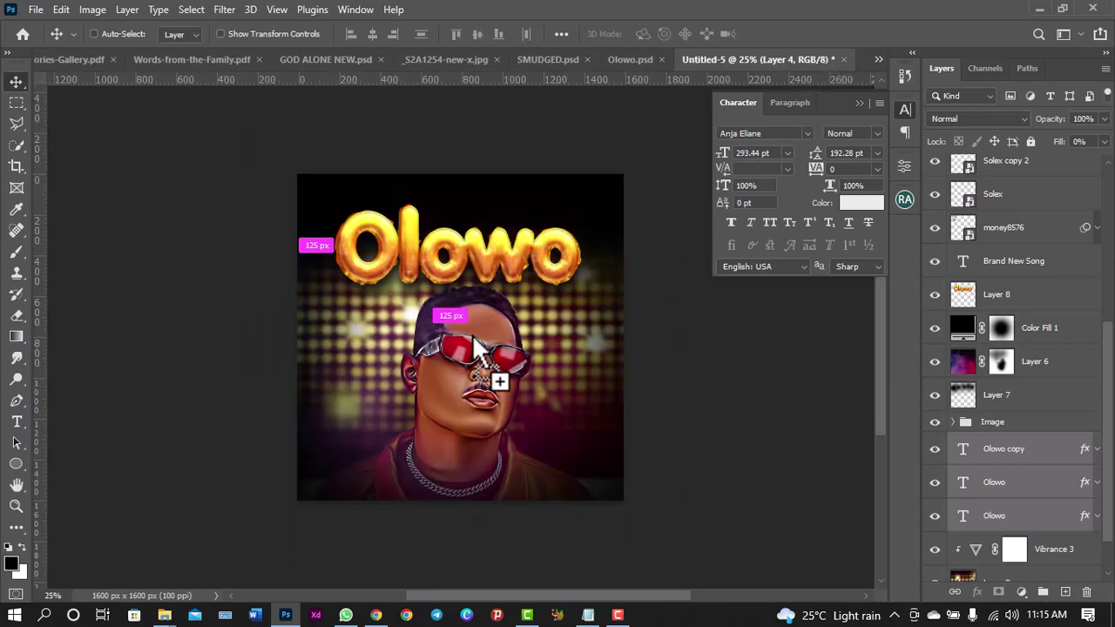
left_click_drag(823, 61, 465, 348)
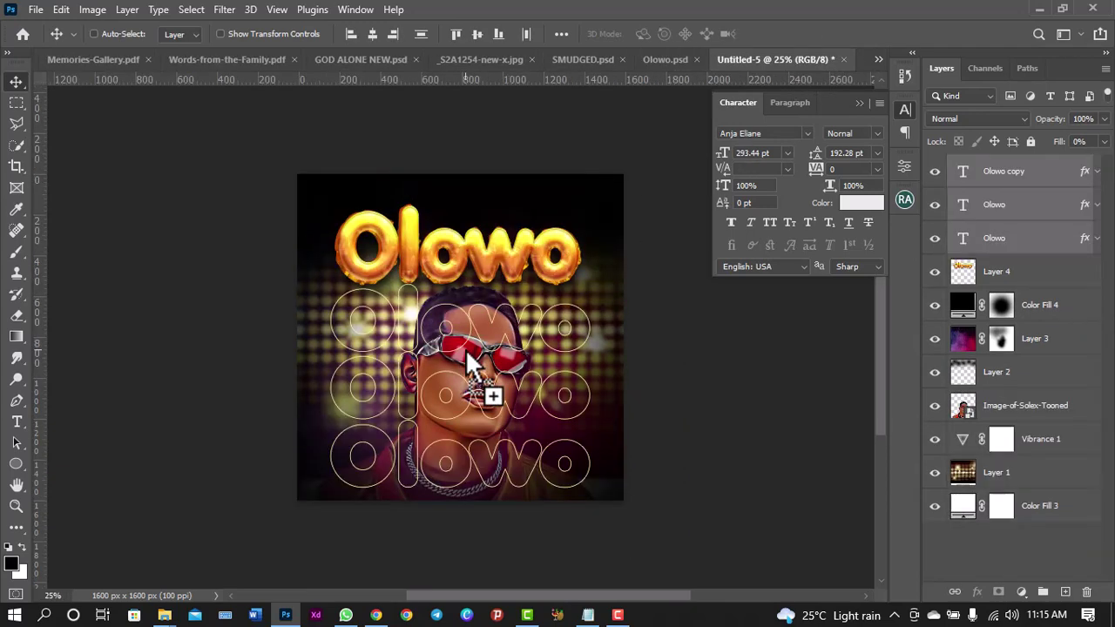
mouse_move(1028, 185)
left_mouse_down()
mouse_move(1023, 364)
mouse_move(1001, 423)
left_mouse_up()
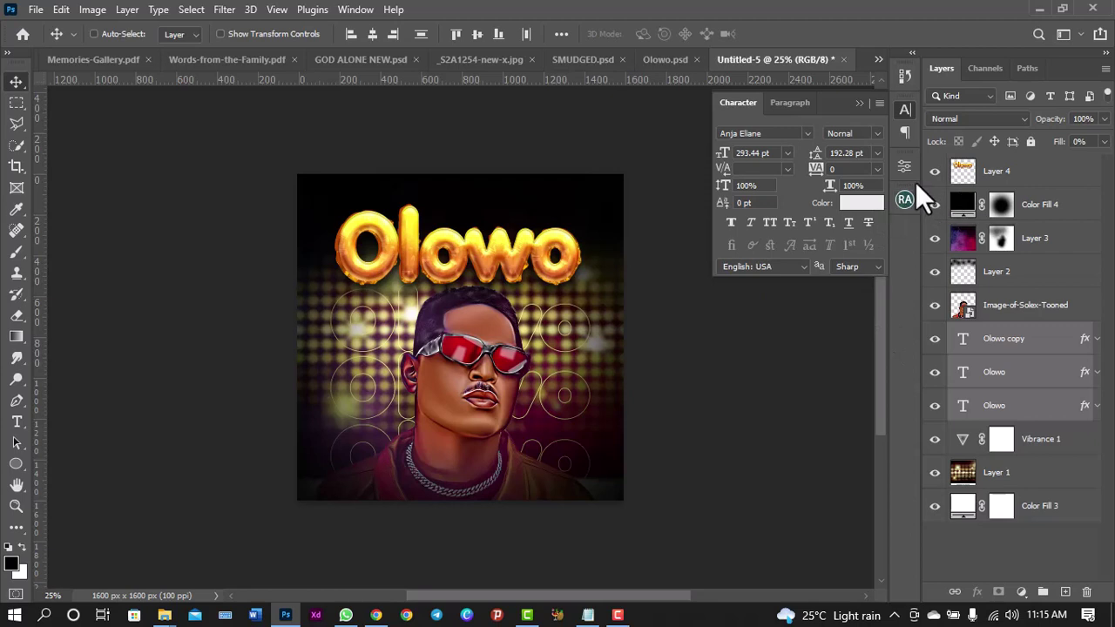
left_click(1037, 343)
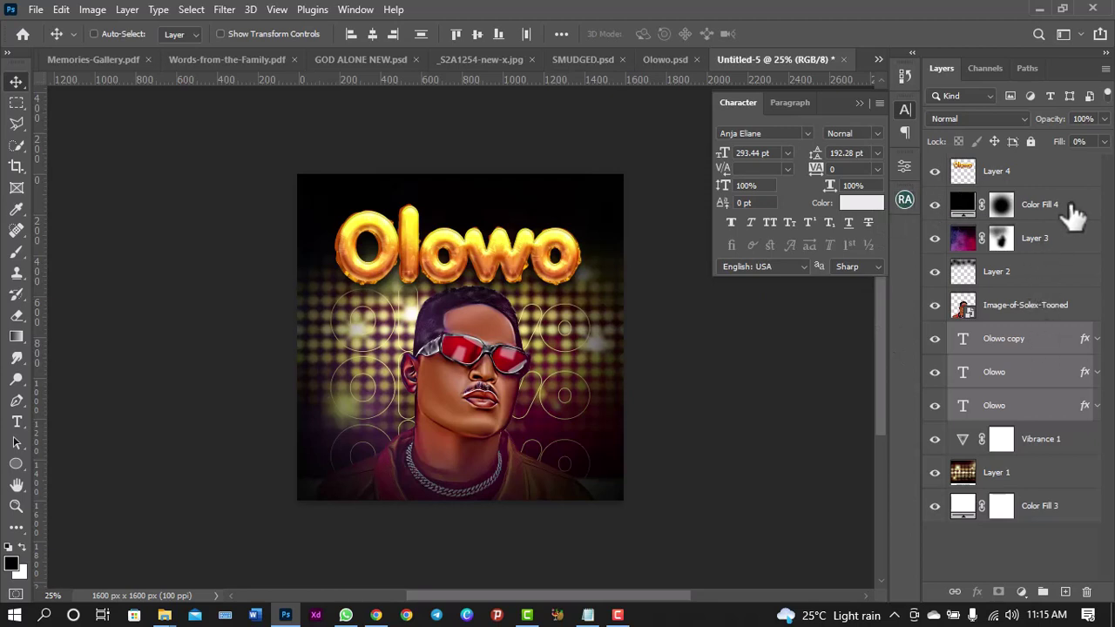
Open and review the Olowo copy layer's 3 px pale-yellow outside stroke settings
left_click(1103, 141)
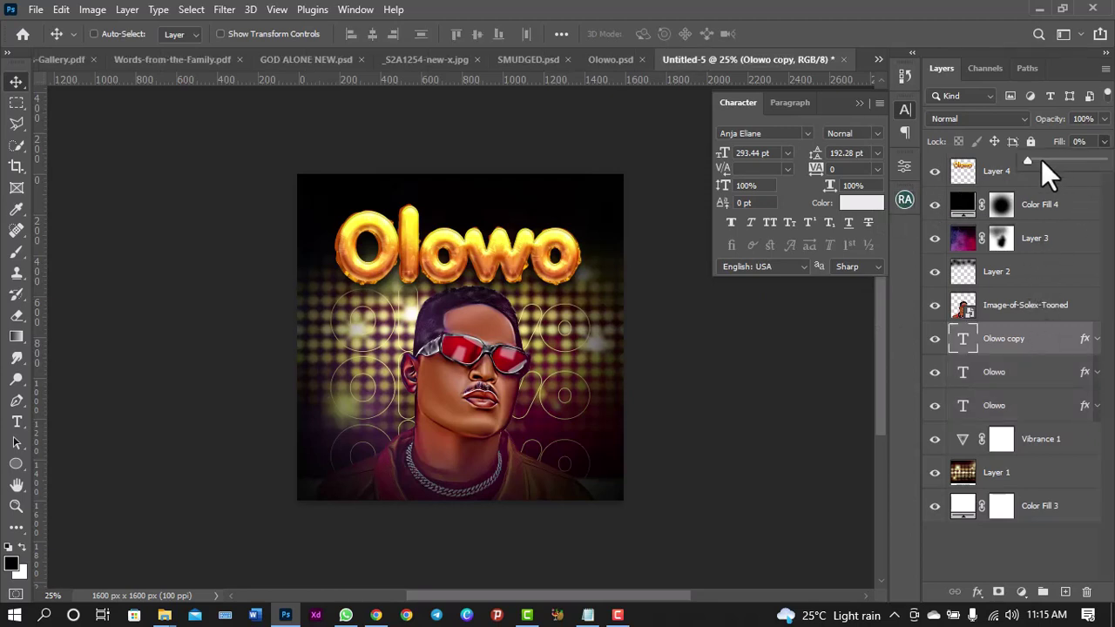
left_click(1084, 346)
left_click(1097, 339)
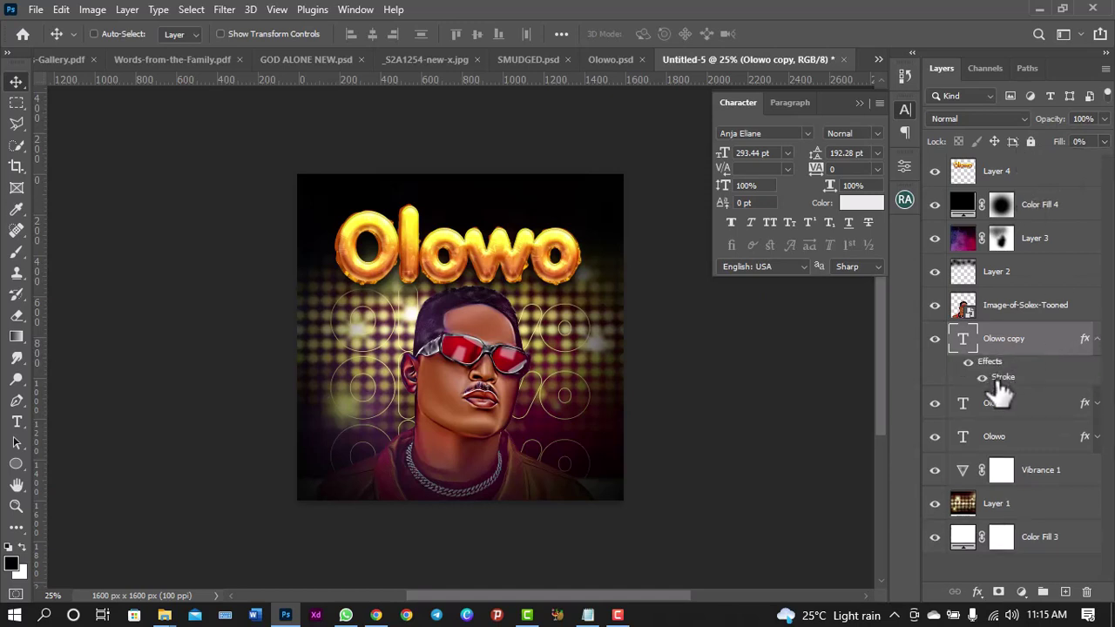
double_click(999, 390)
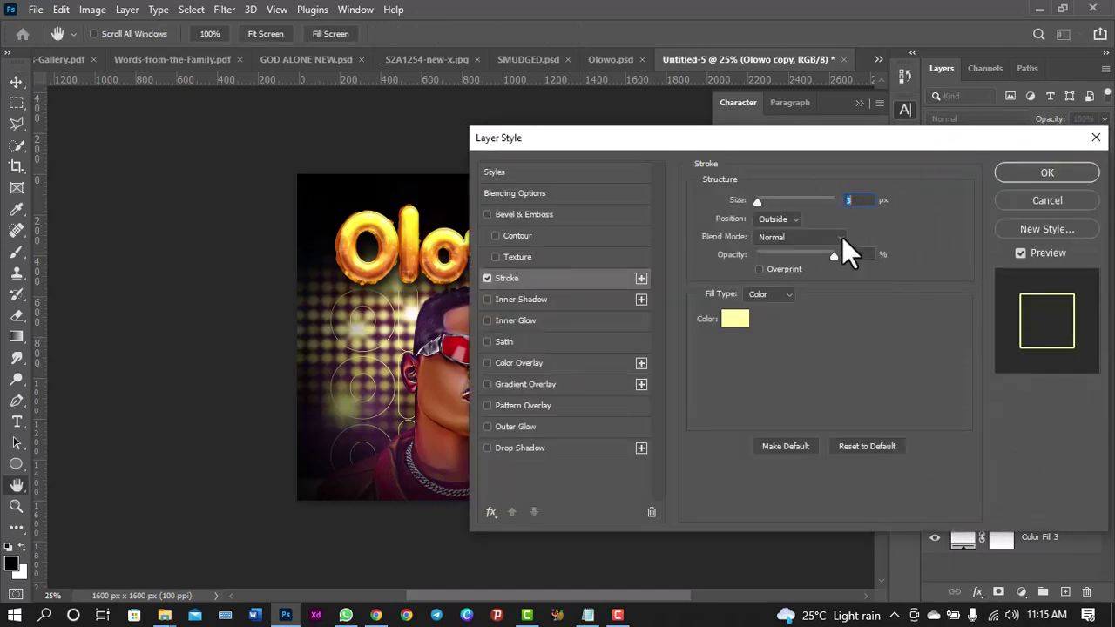
left_click_drag(787, 144, 916, 121)
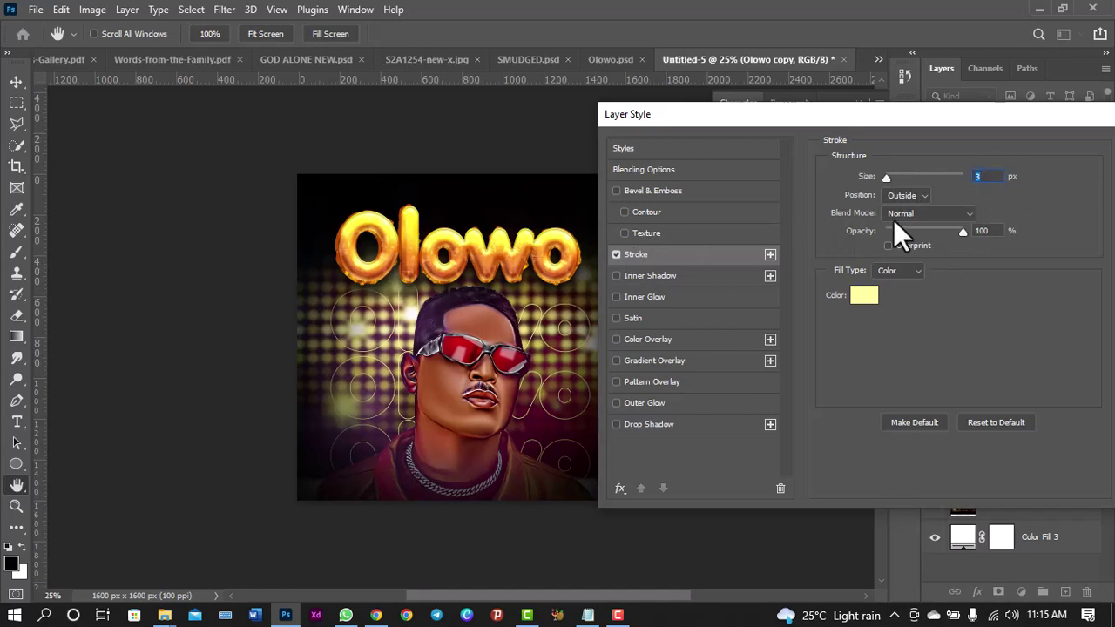
left_click_drag(973, 123, 894, 156)
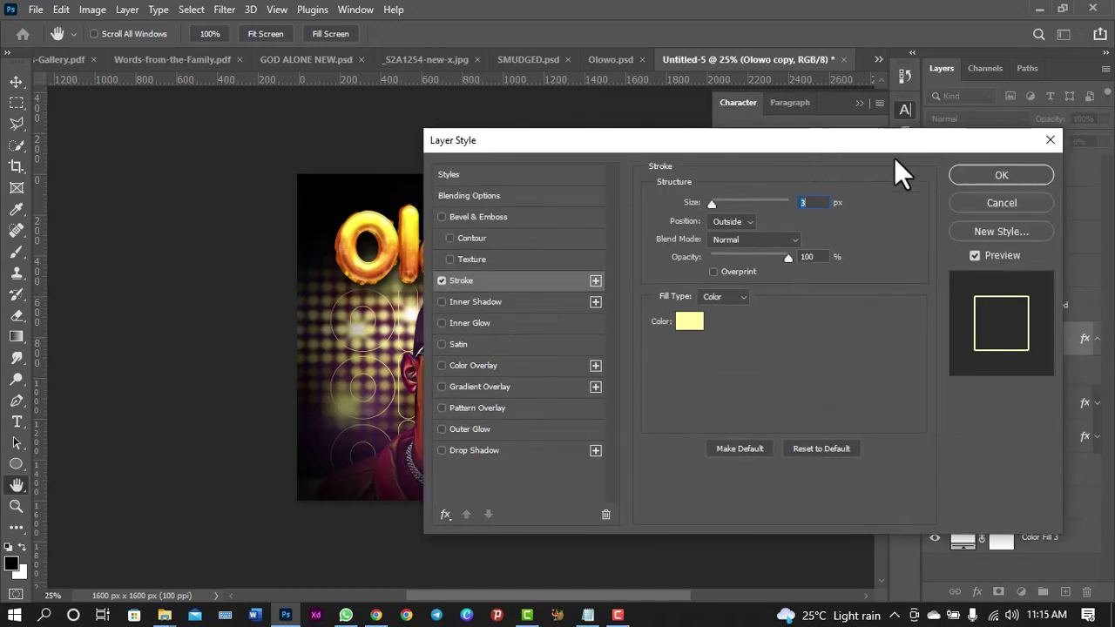
Keep the stroke unchanged, close the Character panel, and select gold title Layer 4
left_click(1000, 180)
left_click(1096, 339)
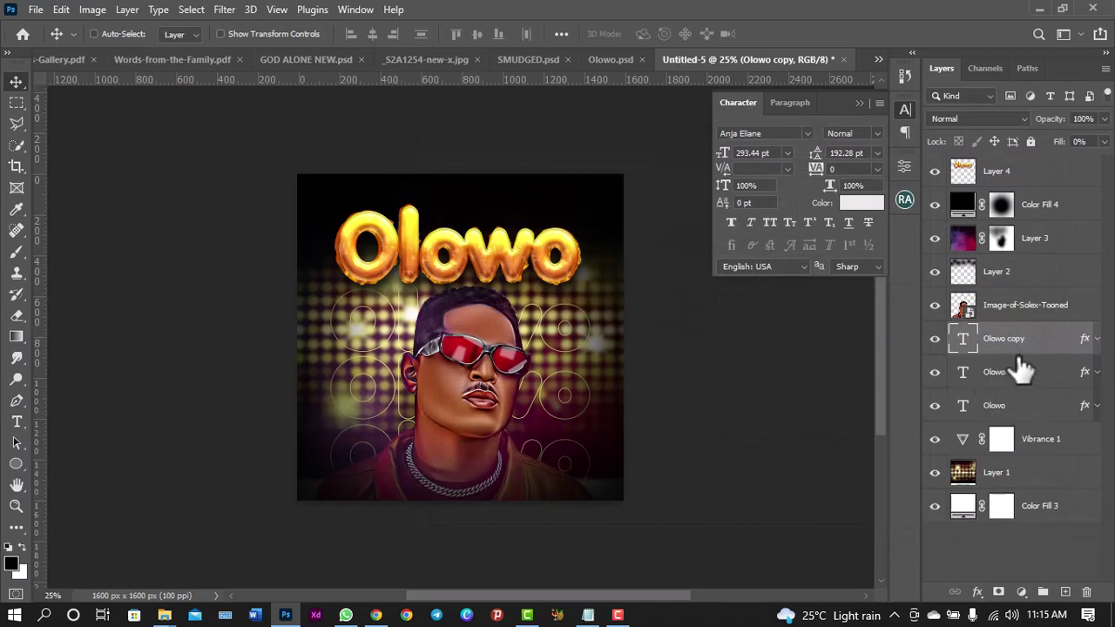
left_click(907, 109)
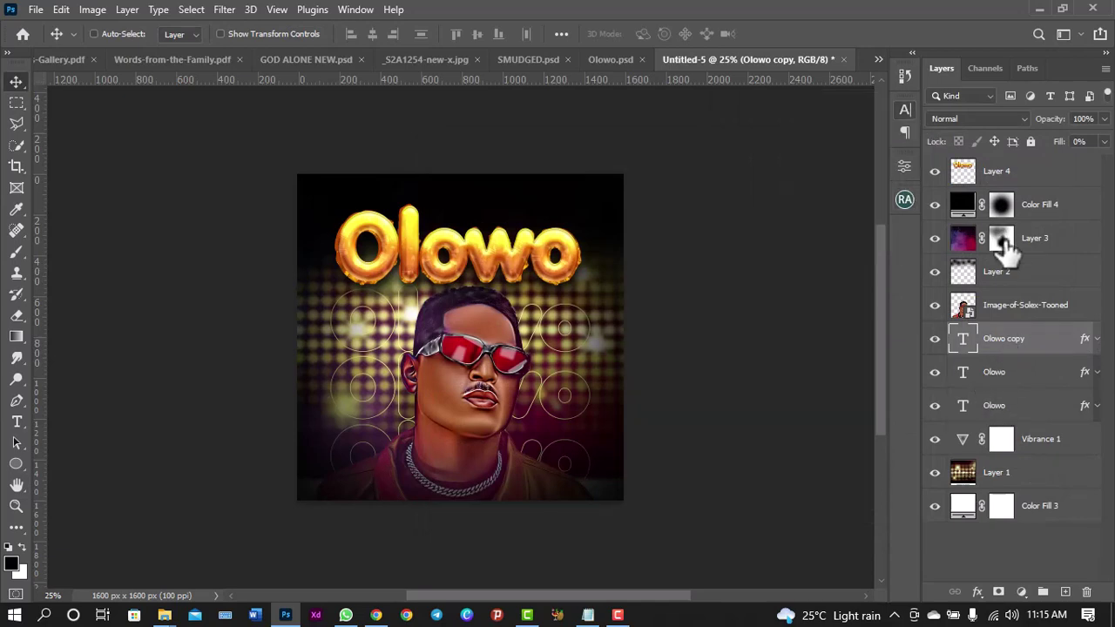
left_click(1062, 184)
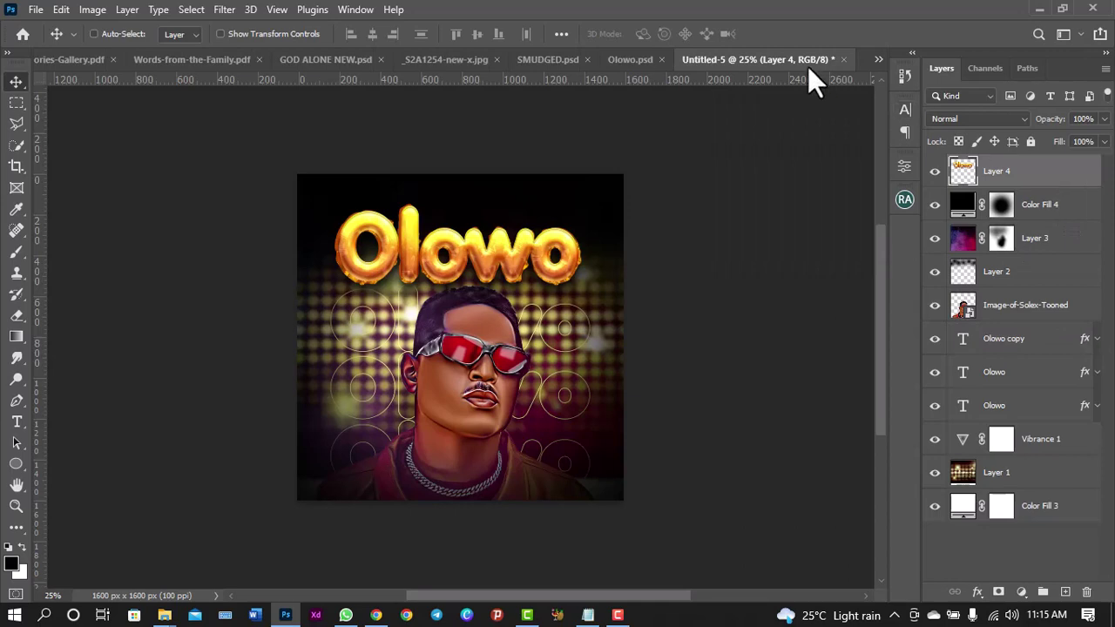
Duplicate the Brand New Song text layer from Olowo.psd into Untitled-5, named Brand New Song
left_click(624, 54)
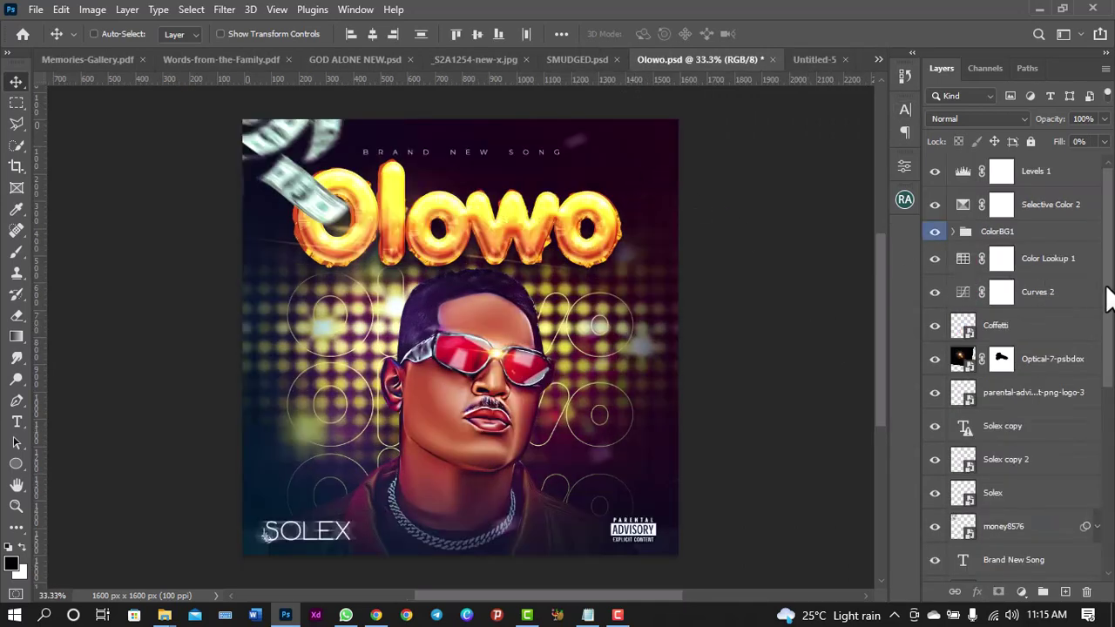
mouse_move(1111, 383)
left_mouse_down()
mouse_move(1111, 477)
mouse_move(1111, 442)
left_mouse_up()
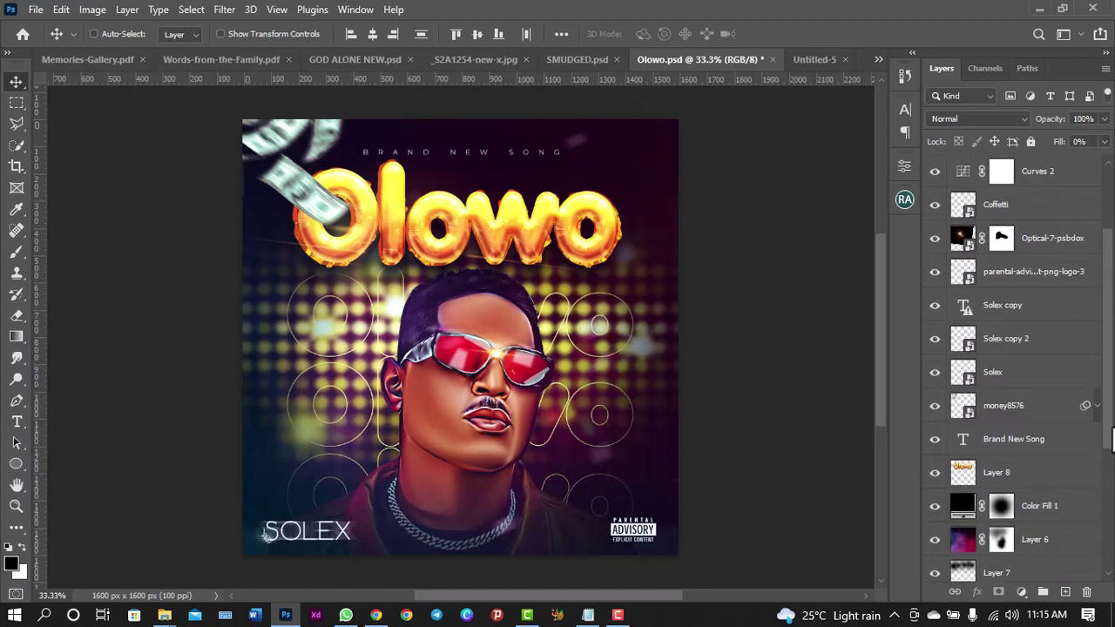
left_click(1017, 447)
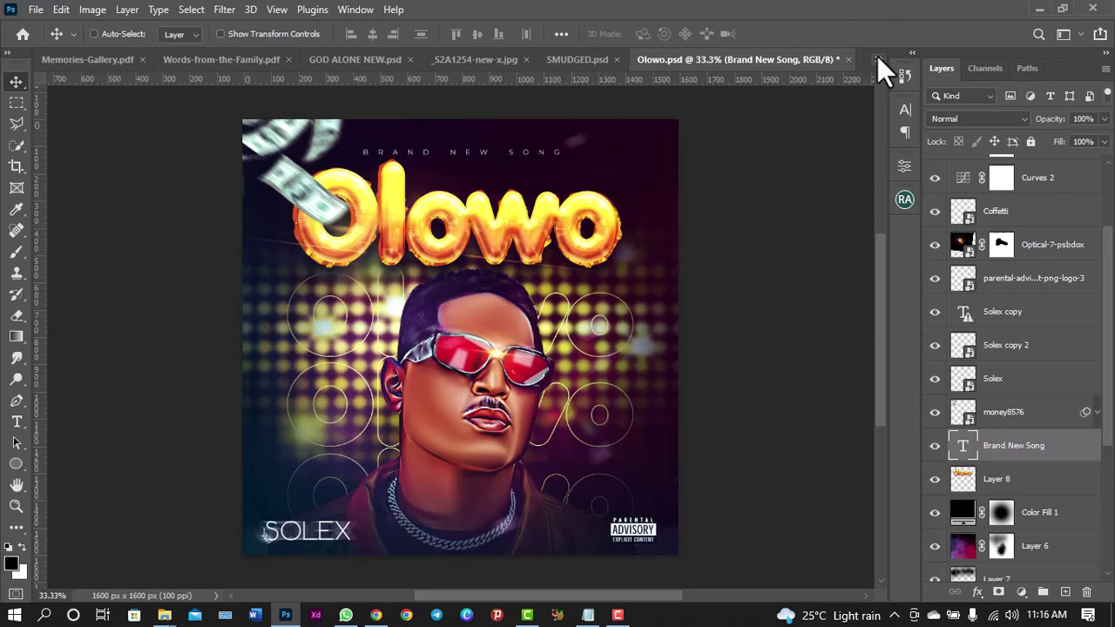
right_click(1026, 454)
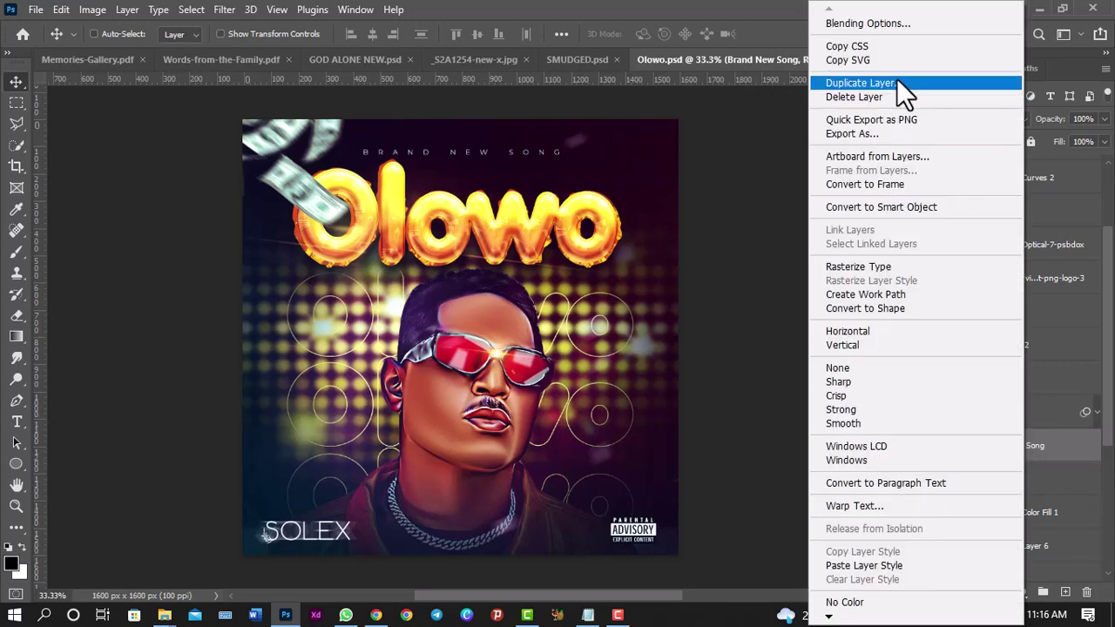
left_click(896, 83)
left_click(590, 216)
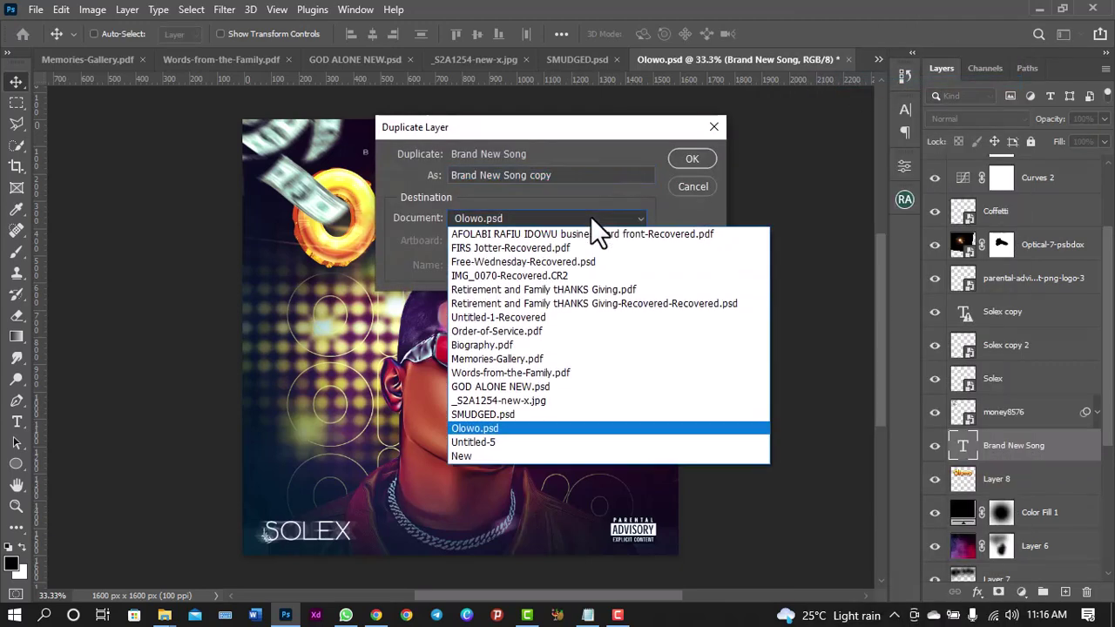
left_click(465, 439)
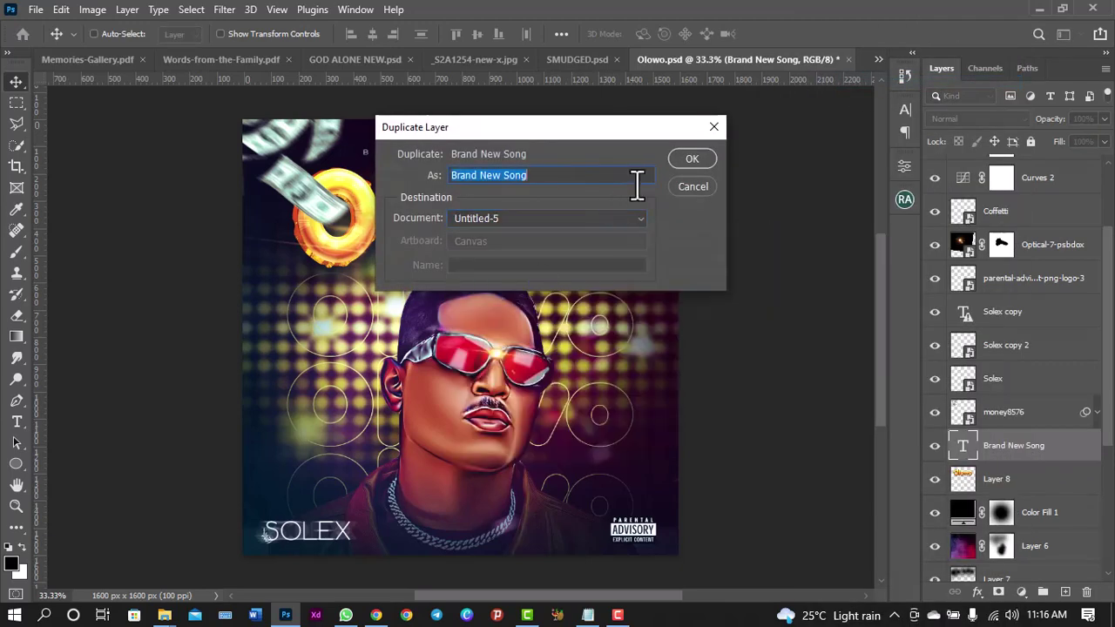
left_click(692, 156)
Switch to Untitled-5 and zoom out to see the whole canvas
left_click(878, 57)
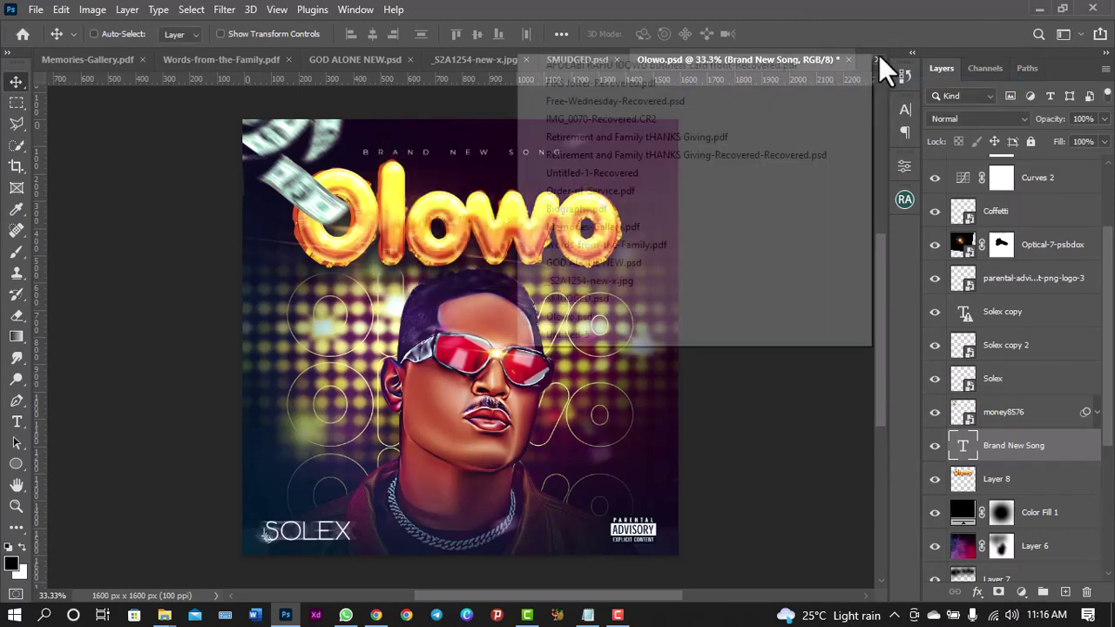
left_click(591, 335)
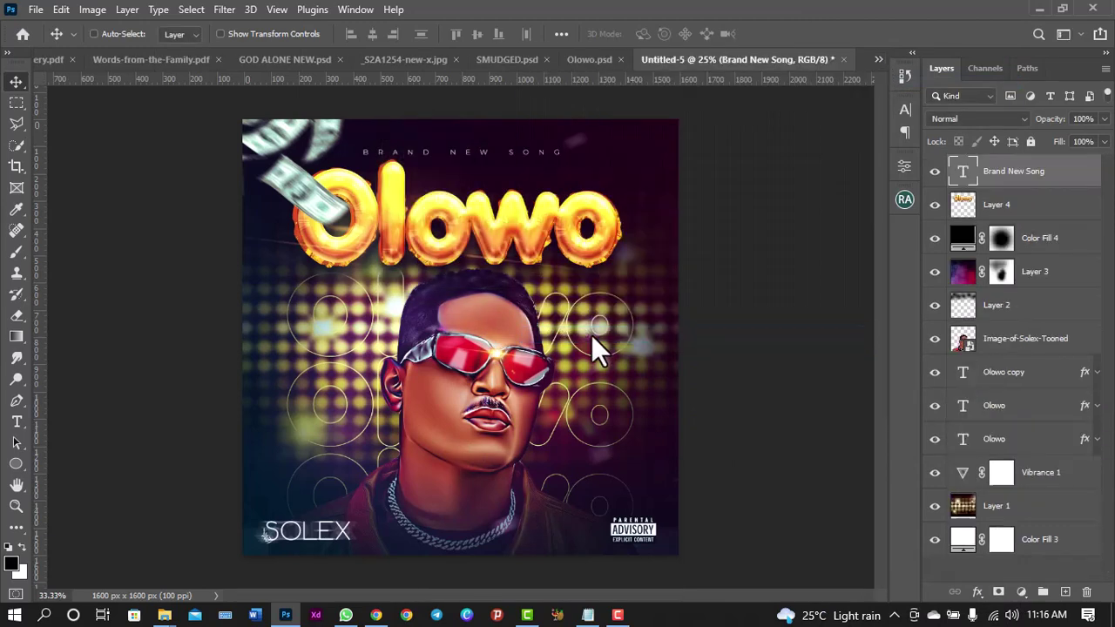
key("ctrl+minus")
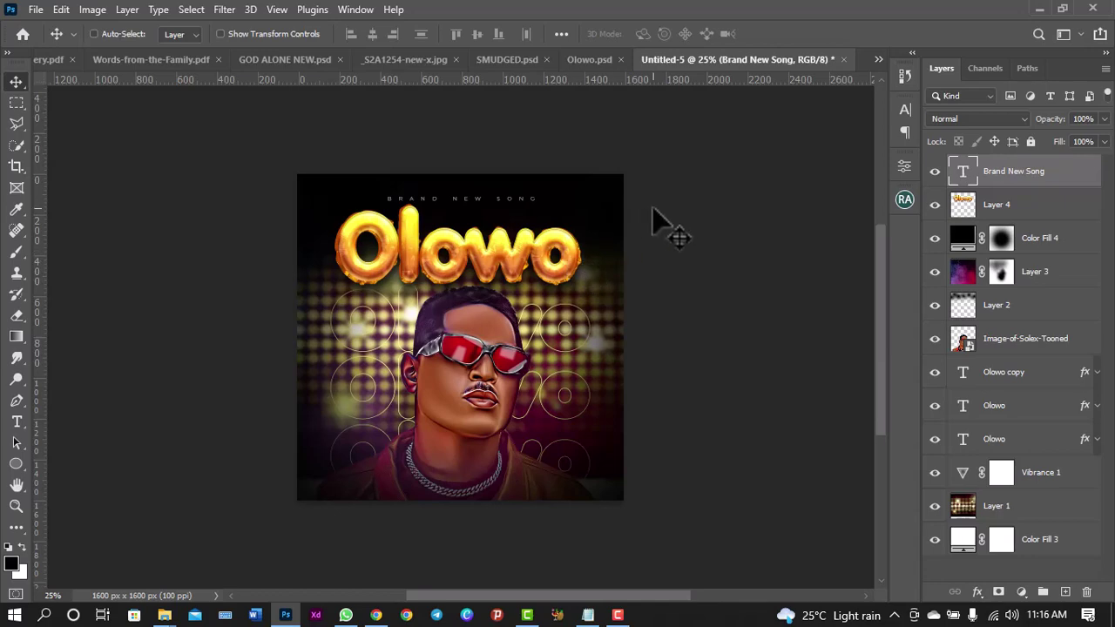
Drag the money8576 layer from Olowo.psd into Untitled-5
left_click(588, 61)
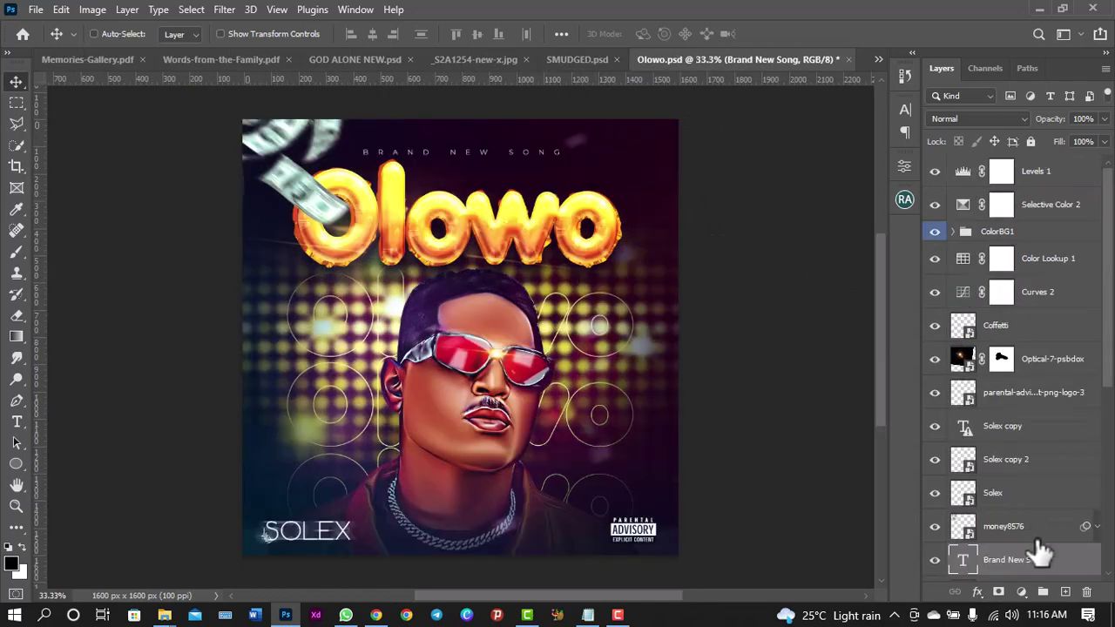
left_click(1027, 534)
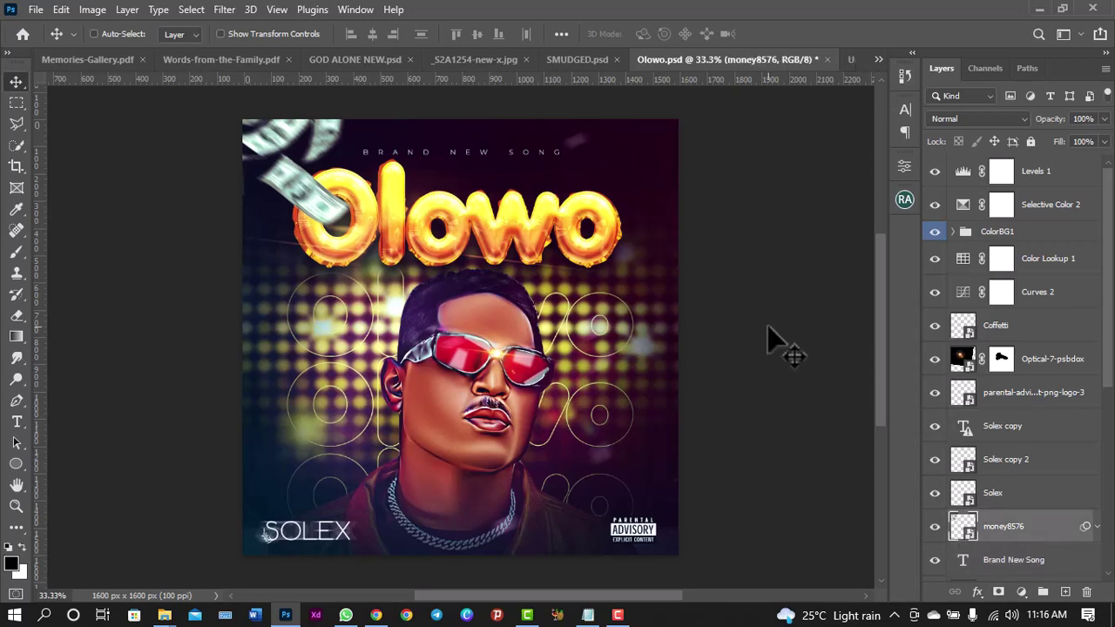
key("ctrl")
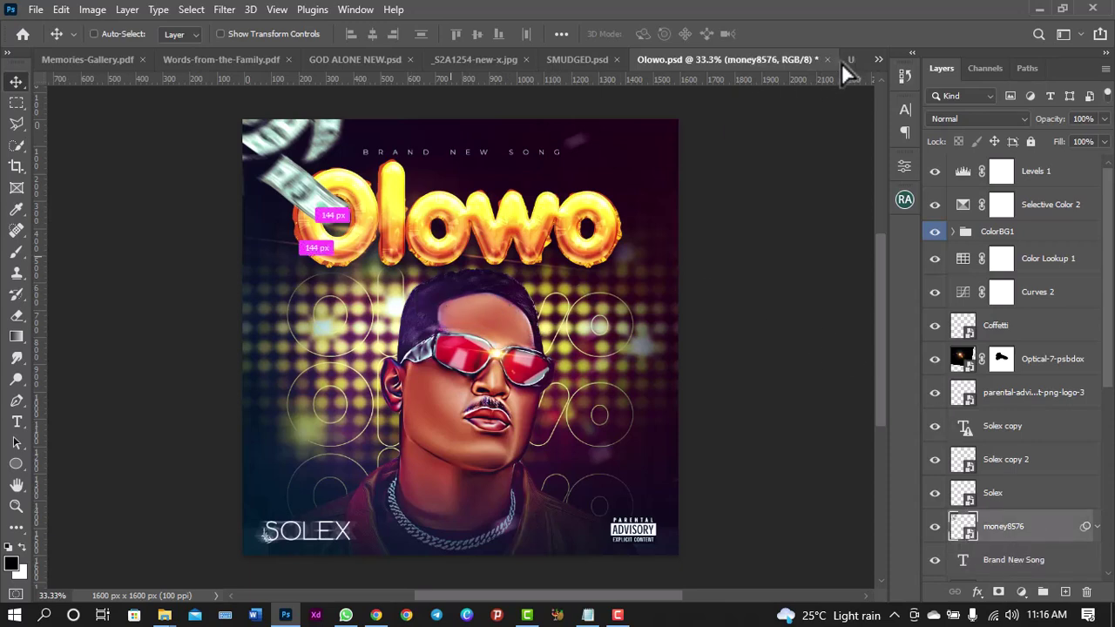
mouse_move(843, 68)
left_mouse_down()
mouse_move(475, 268)
mouse_move(442, 275)
left_mouse_up()
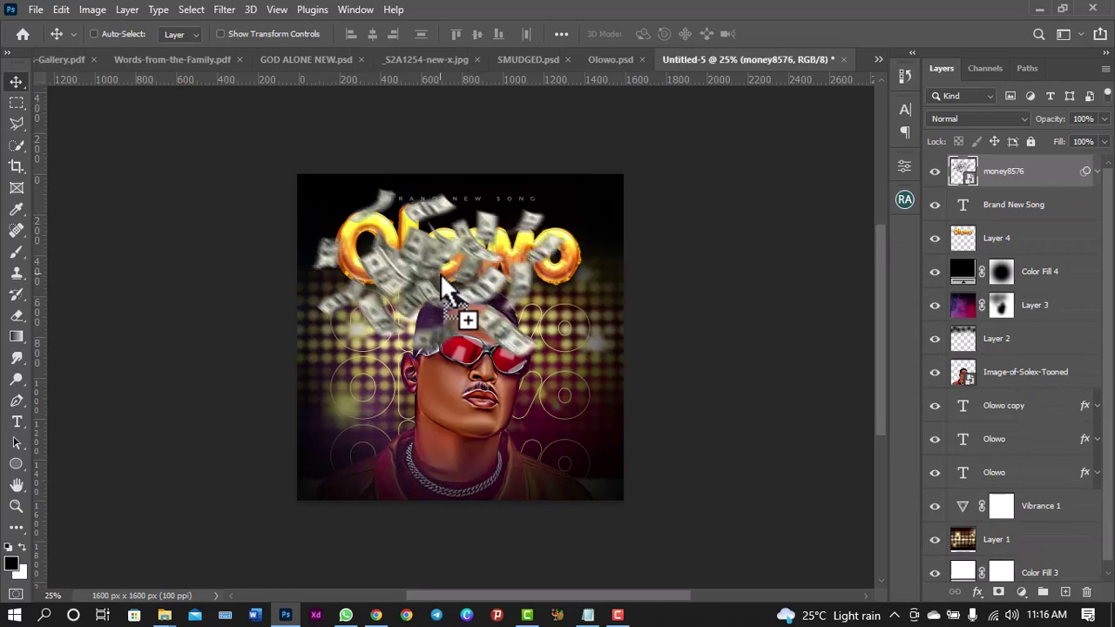
Place the money image at the top-left, enable its Motion Blur smart filter, and return to Olowo.psd
mouse_move(519, 332)
left_mouse_down()
mouse_move(498, 350)
mouse_move(514, 392)
left_mouse_up()
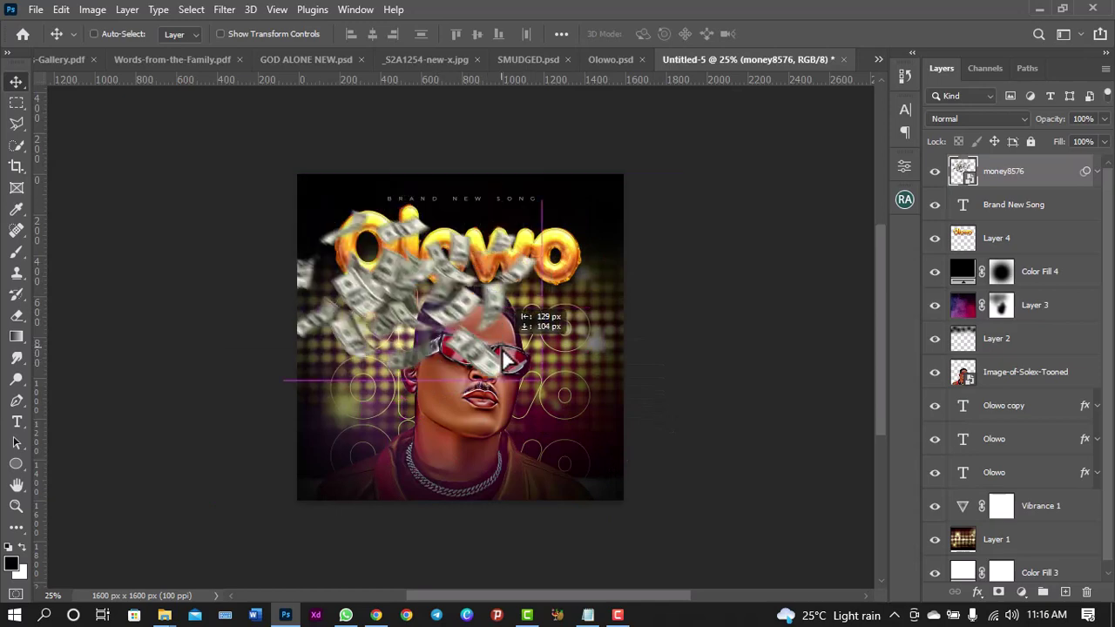
left_click(1096, 172)
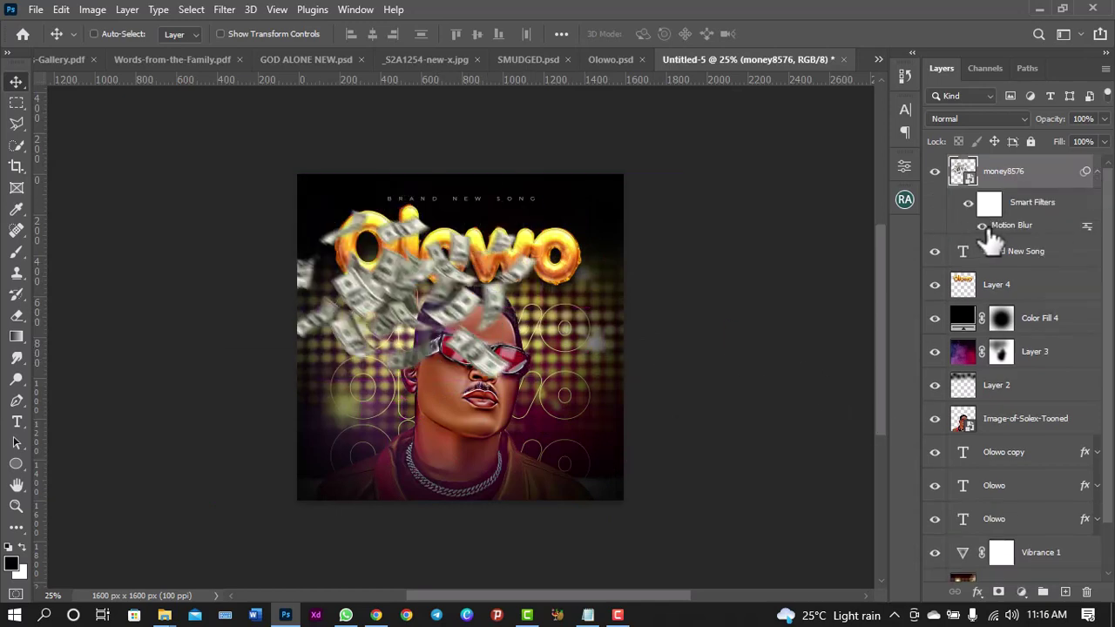
mouse_move(511, 297)
left_mouse_down()
mouse_move(554, 391)
mouse_move(396, 199)
left_mouse_up()
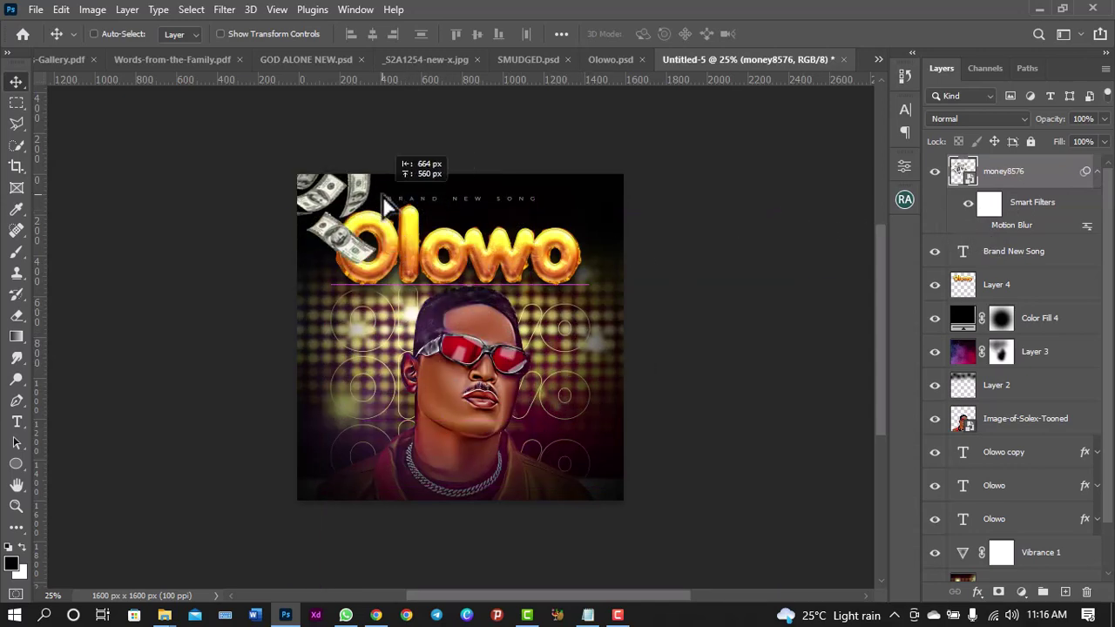
left_click_drag(395, 198, 381, 183)
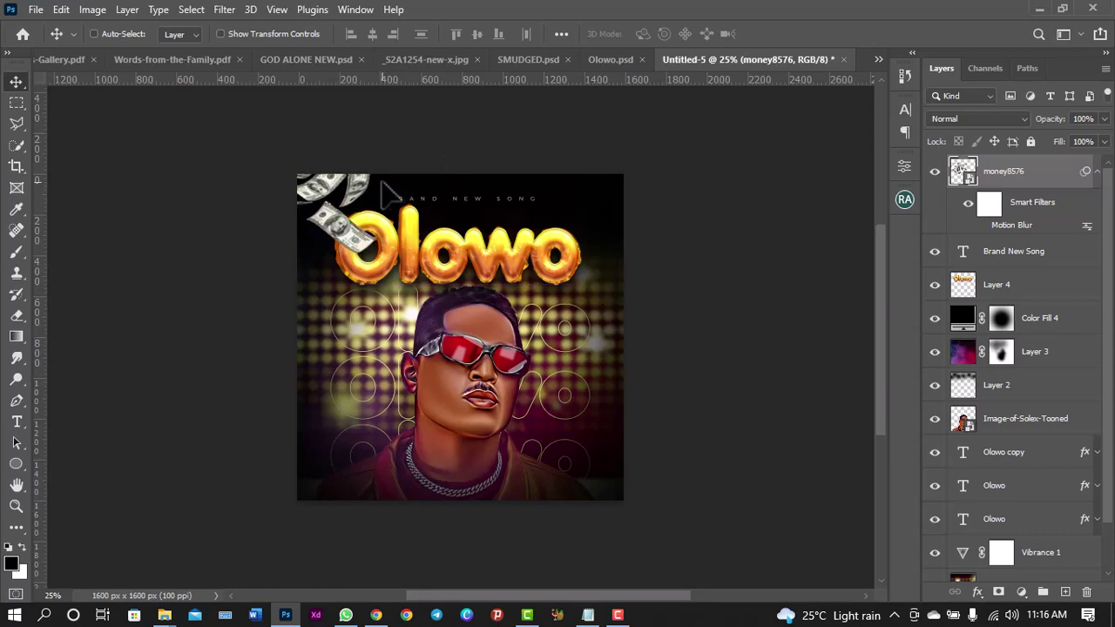
mouse_move(1011, 225)
left_click(981, 226)
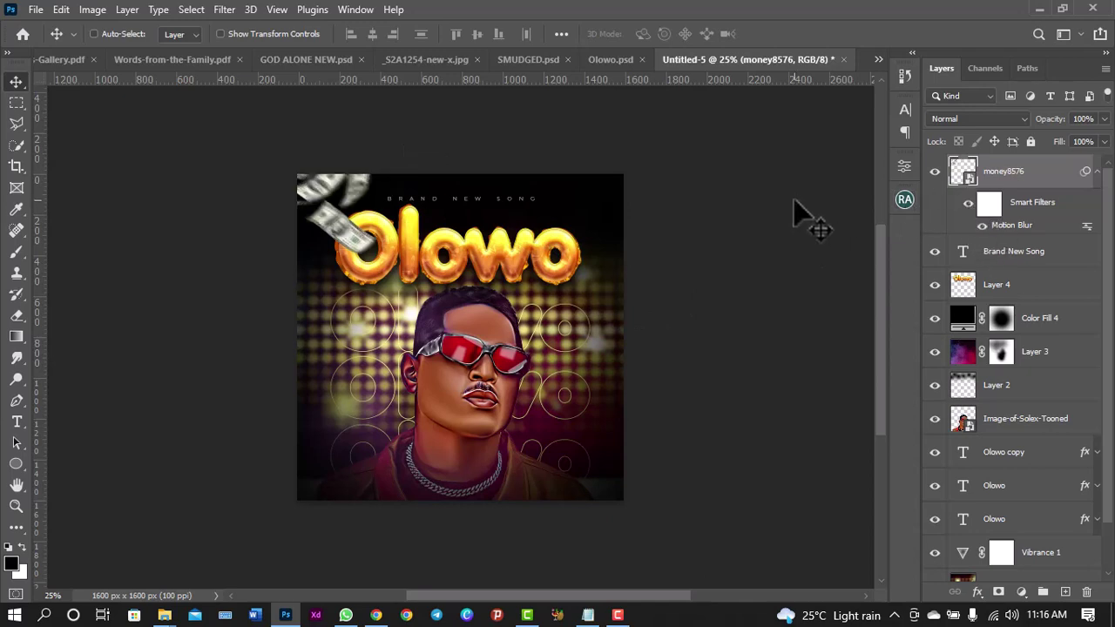
left_click(601, 54)
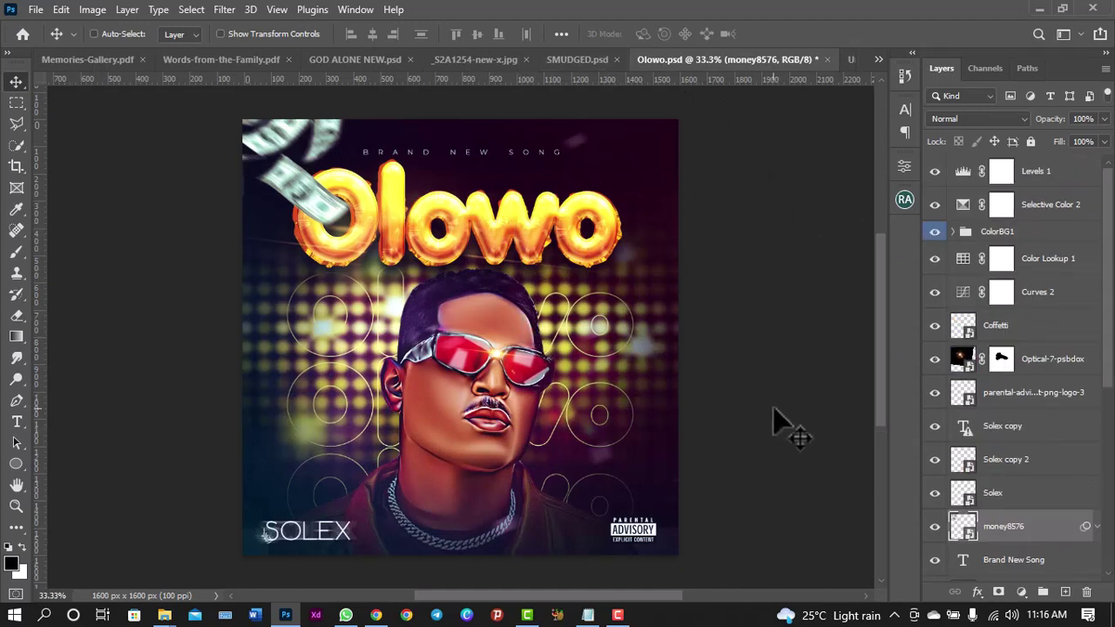
Copy the Solex copy artist-name text layer from Olowo.psd into Untitled-5 at the lower left
left_click(1010, 497)
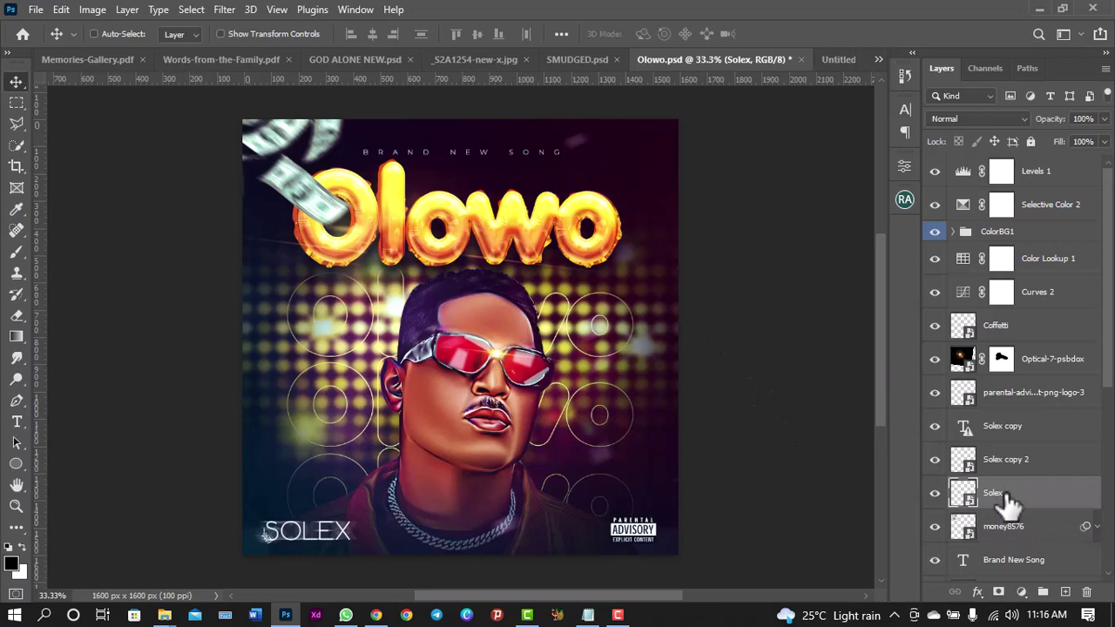
left_click(1010, 429)
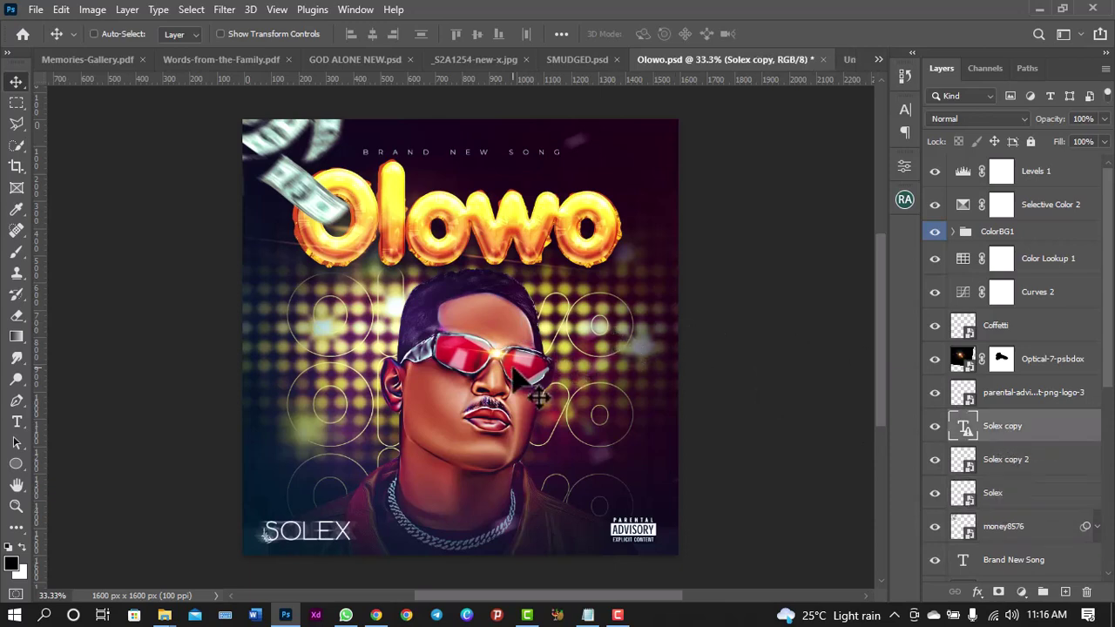
key("shift+Up")
key("shift+Up")
key("shift+Up")
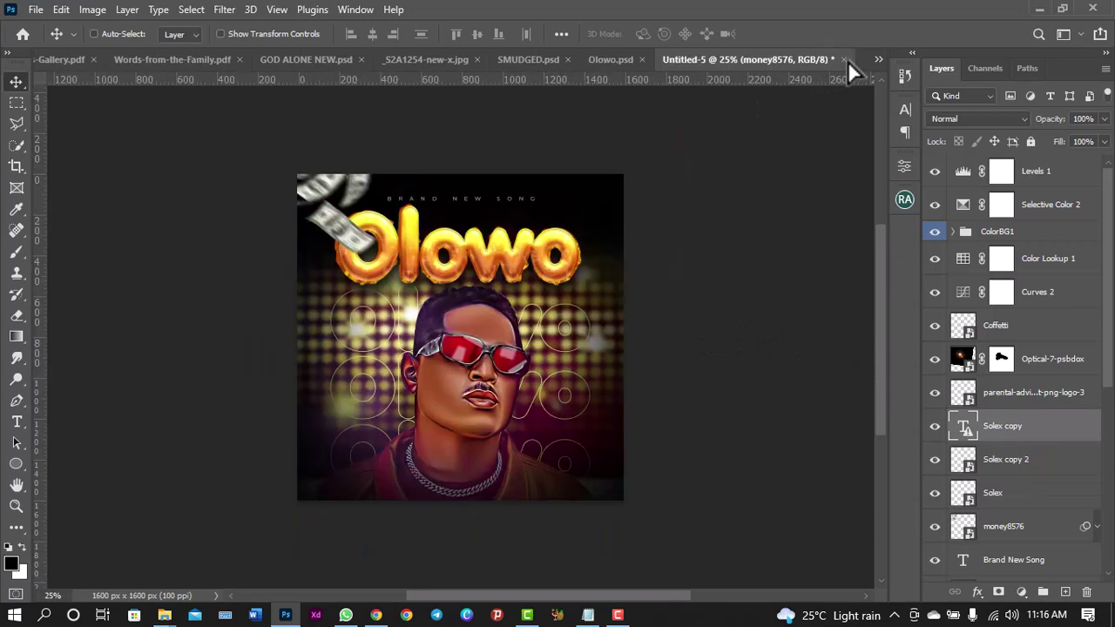
left_click_drag(849, 65, 476, 378)
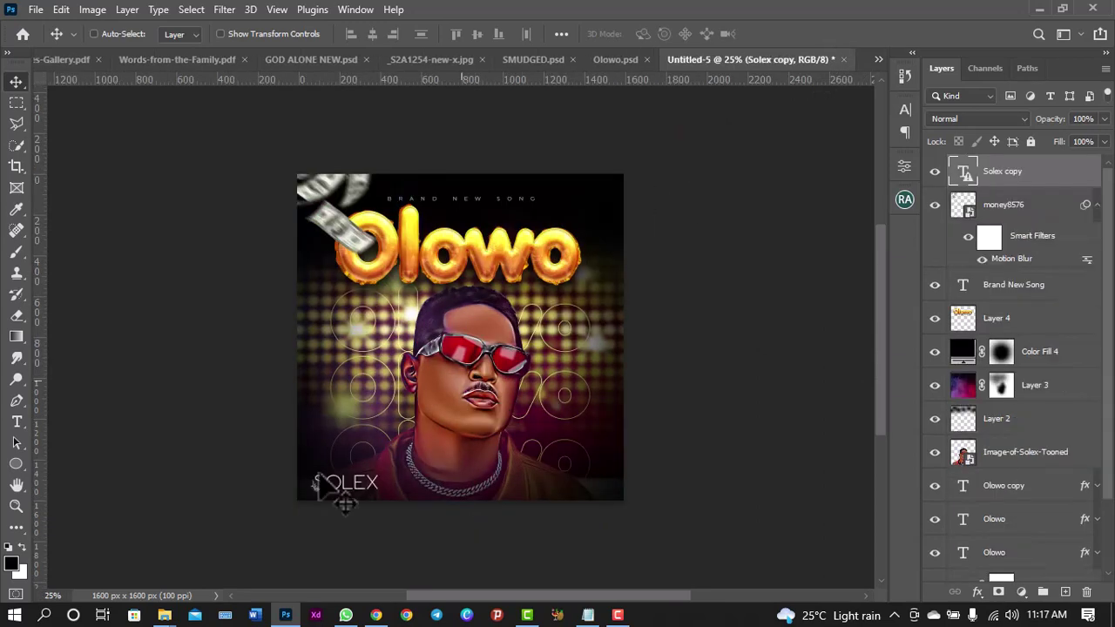
key("ctrl+plus")
key("ctrl+plus")
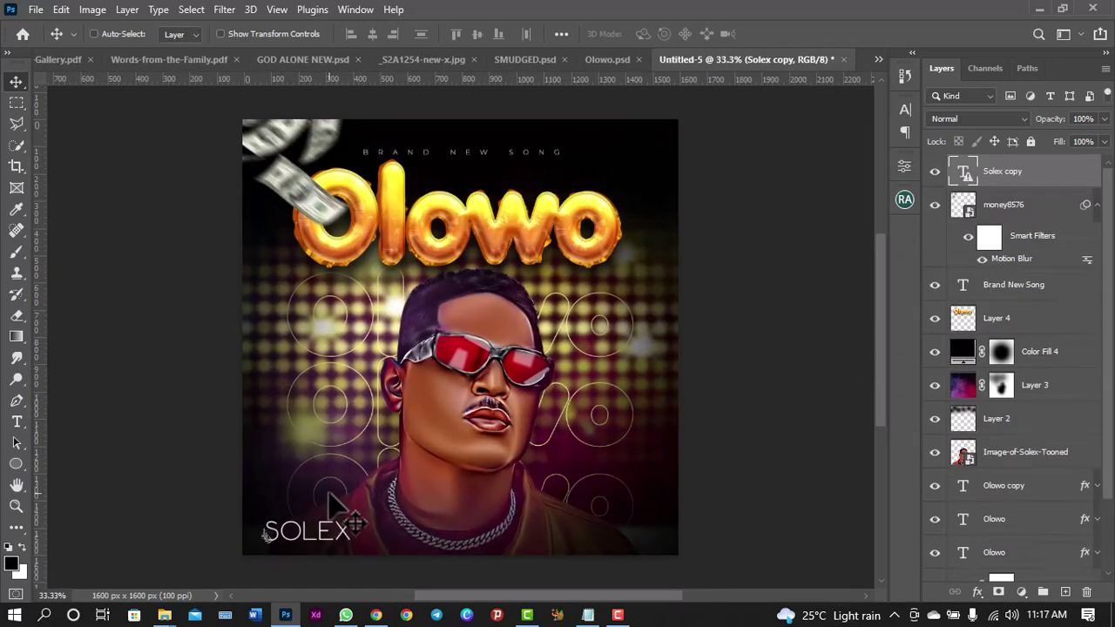
left_click(904, 111)
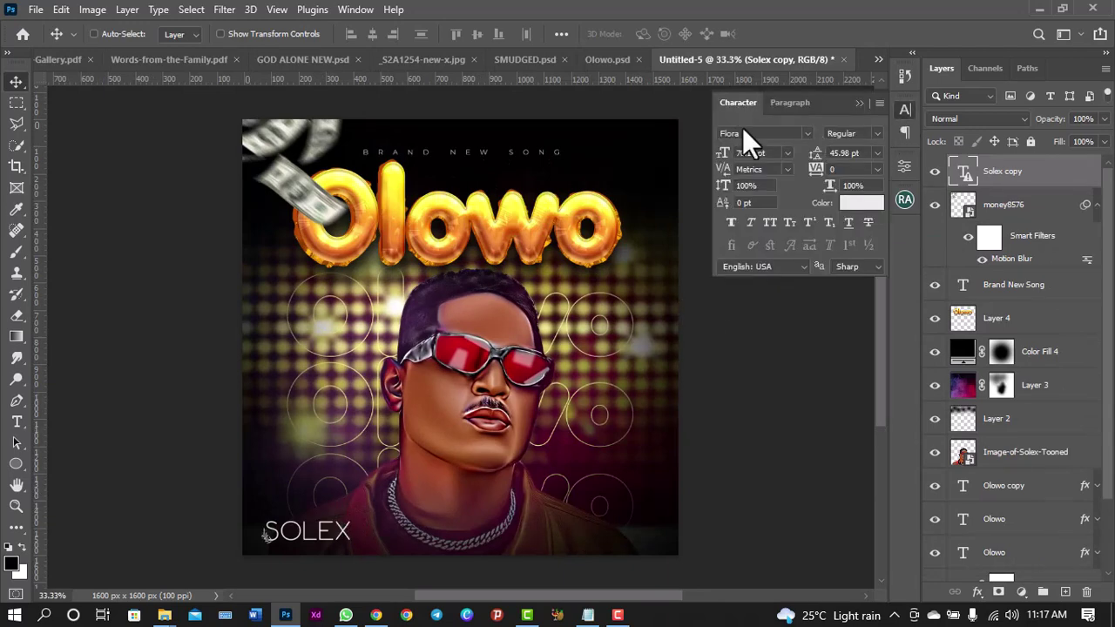
left_click(902, 109)
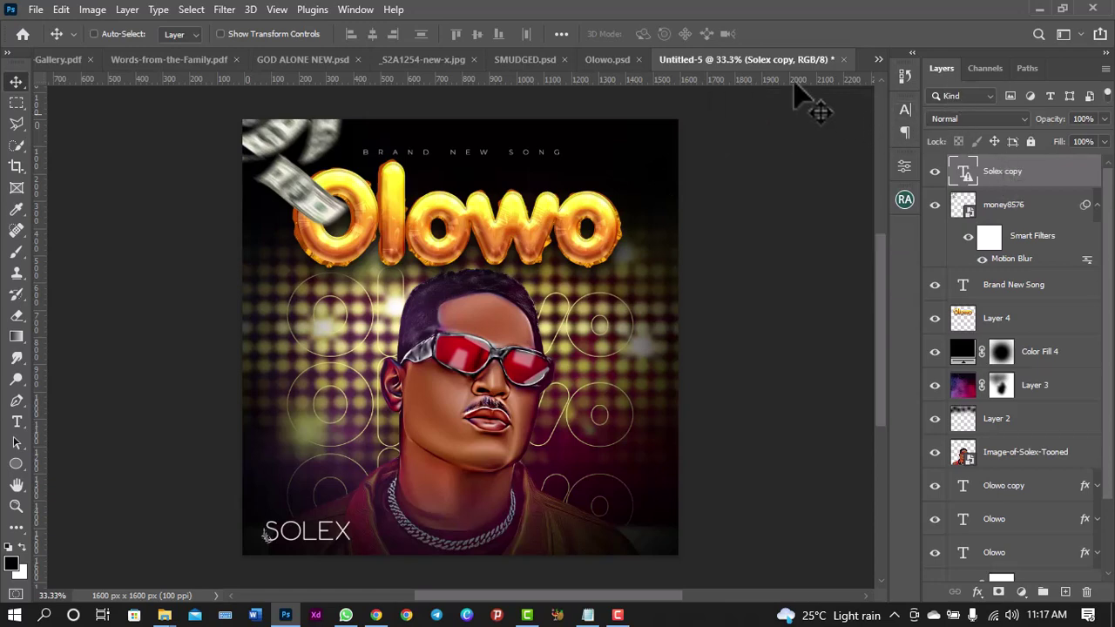
left_click(971, 204)
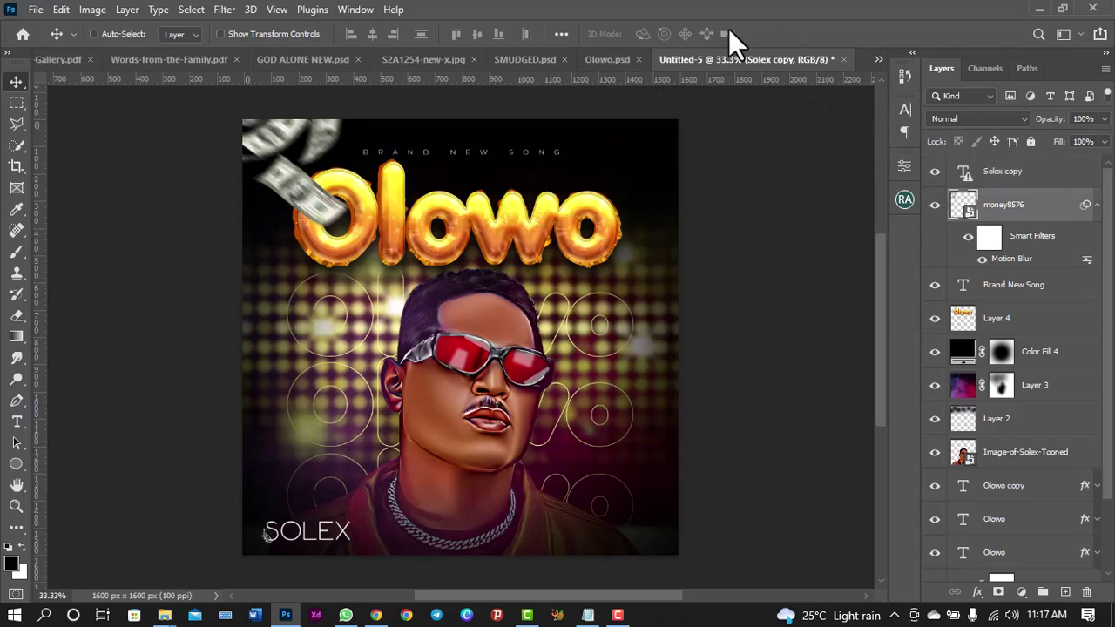
Drag the Solex copy 2 and Solex layers from Olowo.psd into Untitled-5
left_click(603, 59)
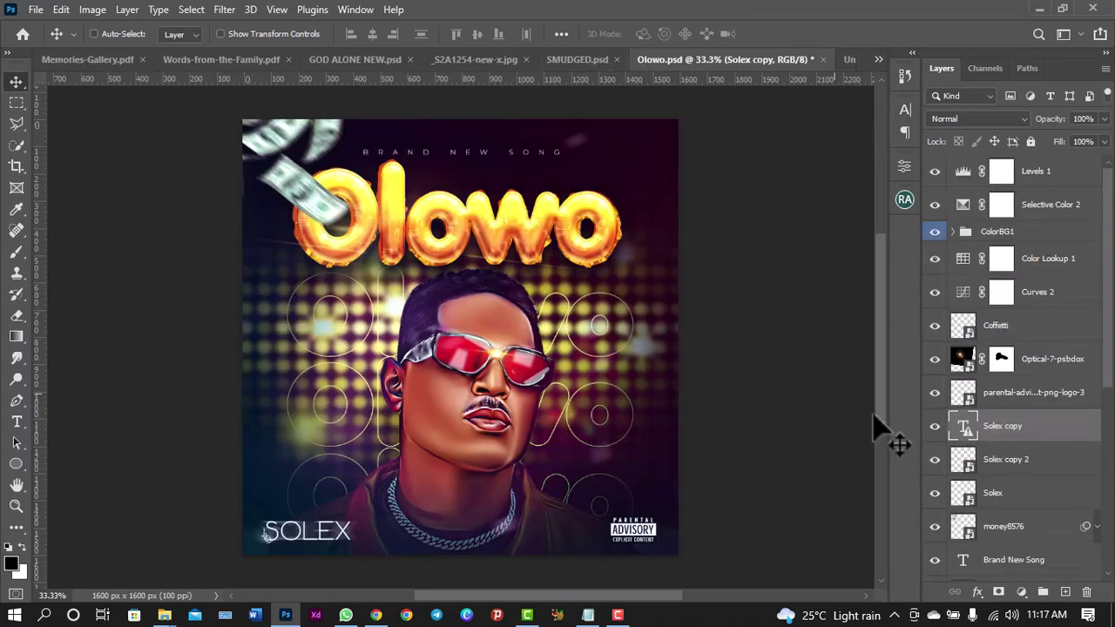
left_click(1002, 459)
left_click(1016, 492, "ctrl")
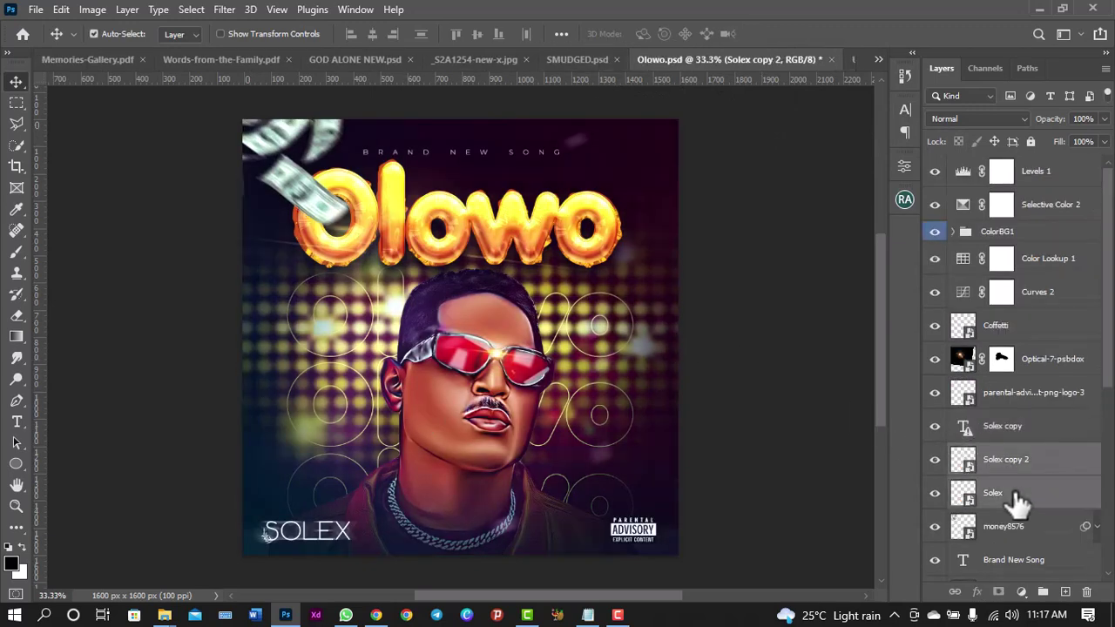
mouse_move(736, 224)
left_mouse_down()
mouse_move(832, 78)
mouse_move(540, 435)
left_mouse_up()
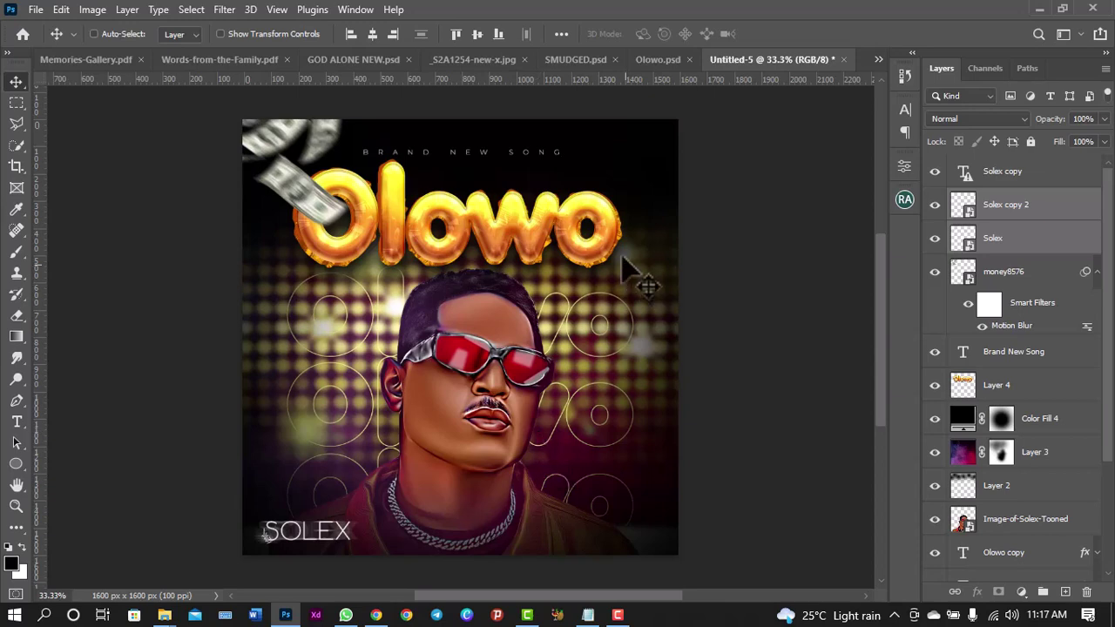
Duplicate the Parental Advisory logo layer from Olowo.psd into Untitled-5
left_click(641, 55)
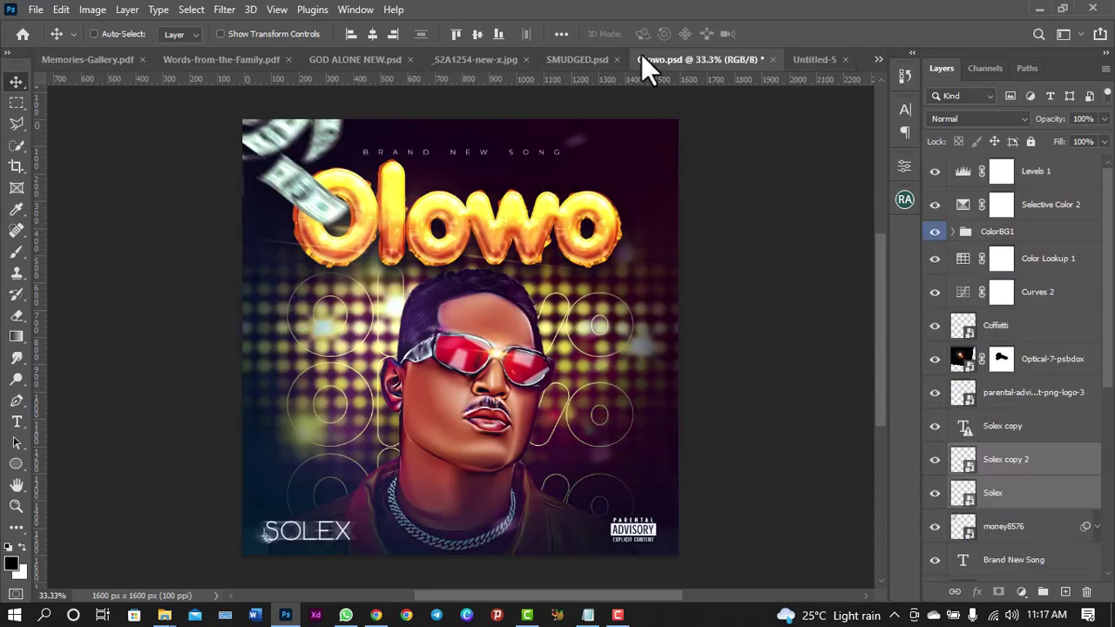
left_click(1026, 396)
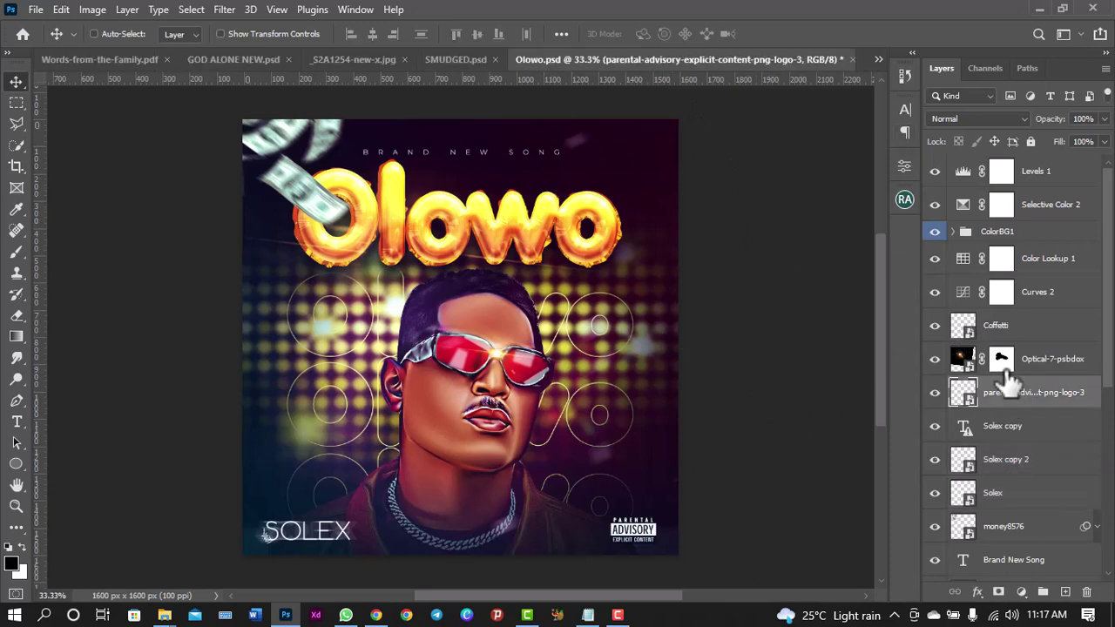
right_click(1026, 400)
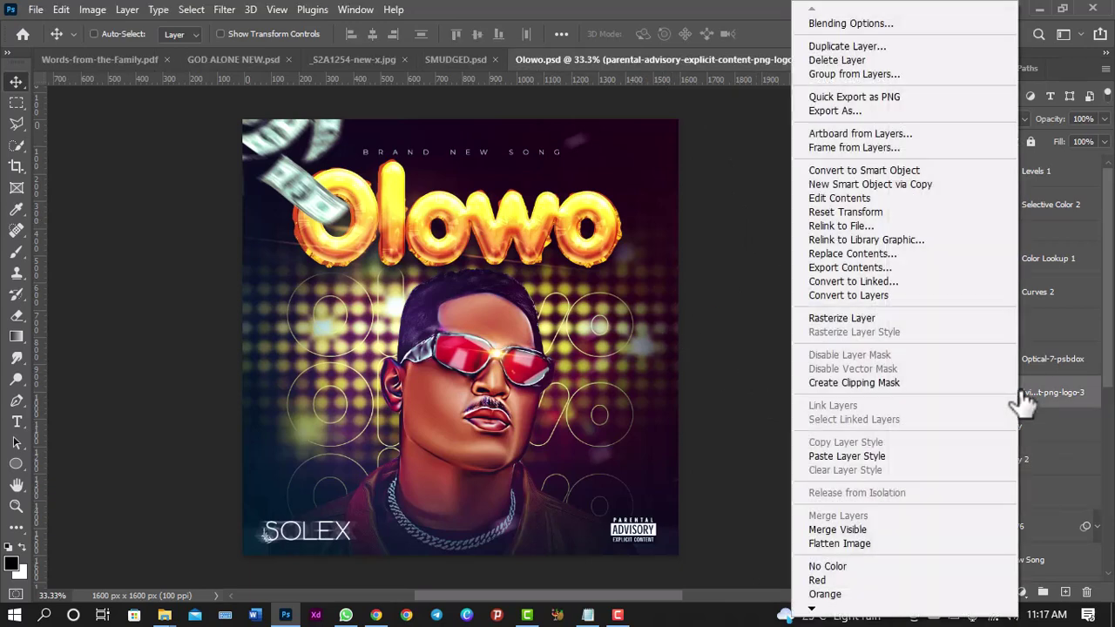
left_click(882, 48)
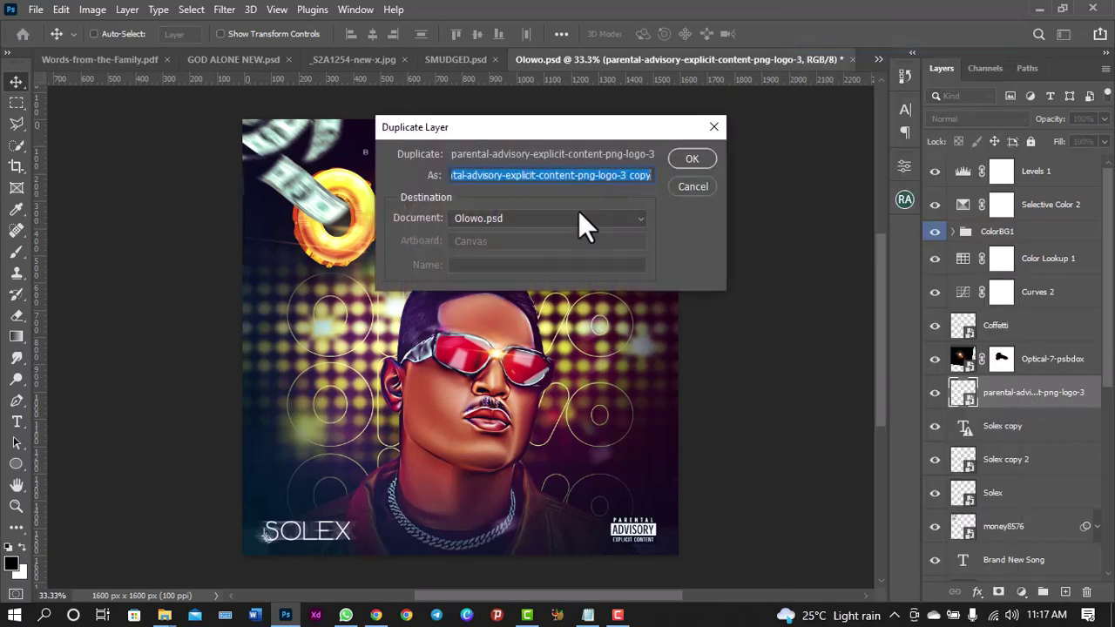
left_click(578, 216)
left_click(466, 444)
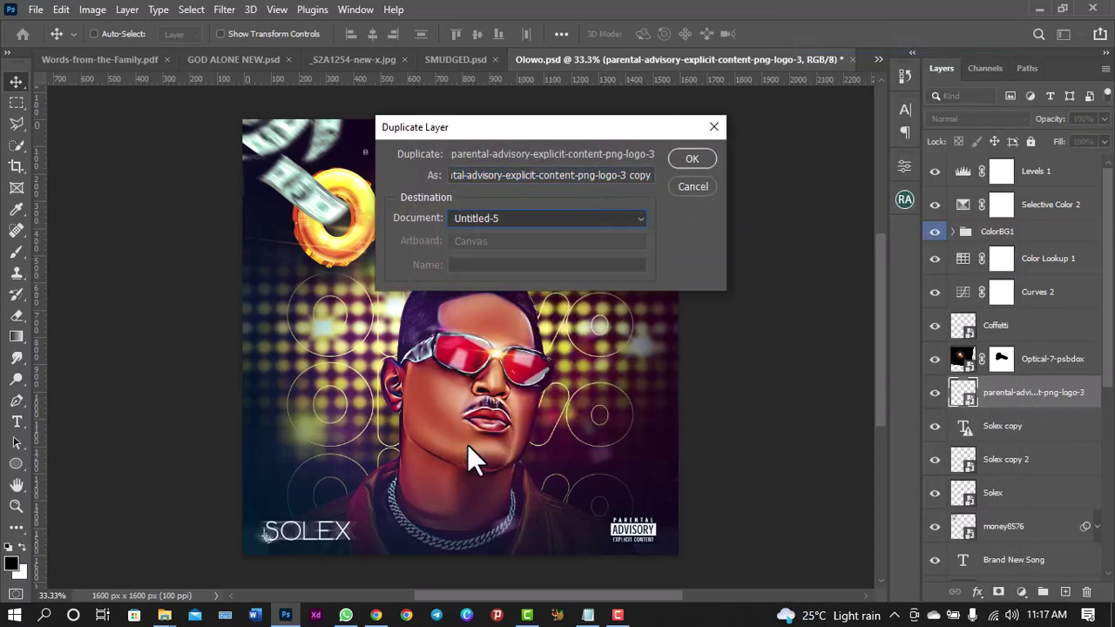
key("shift+Tab")
left_click(677, 161)
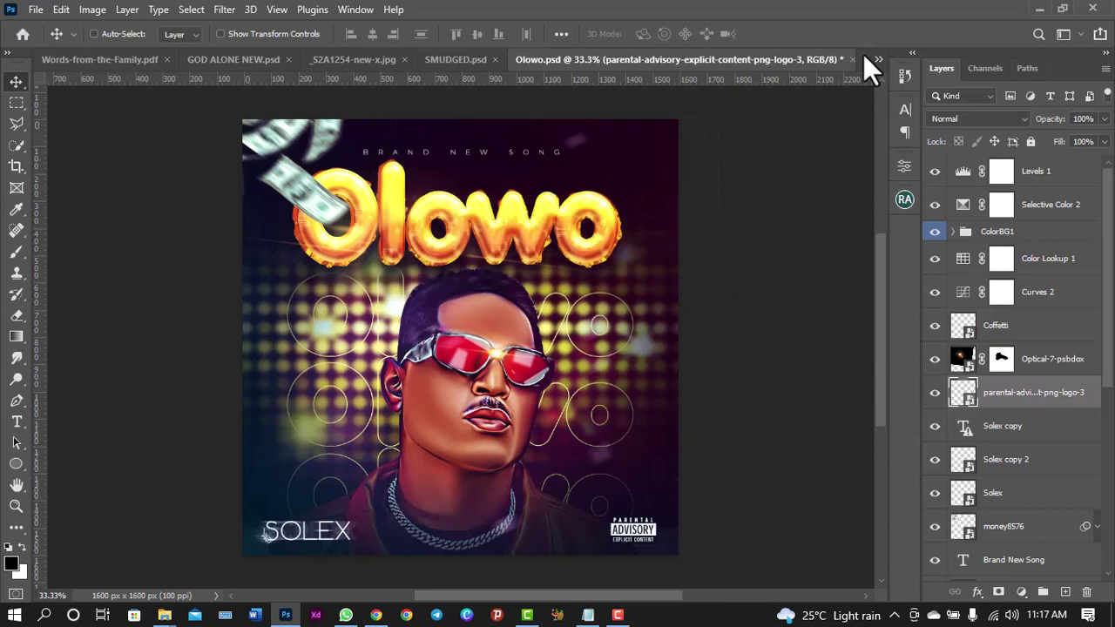
Check the logo at Untitled-5's lower right, select money8576, and return to Olowo.psd
left_click(876, 59)
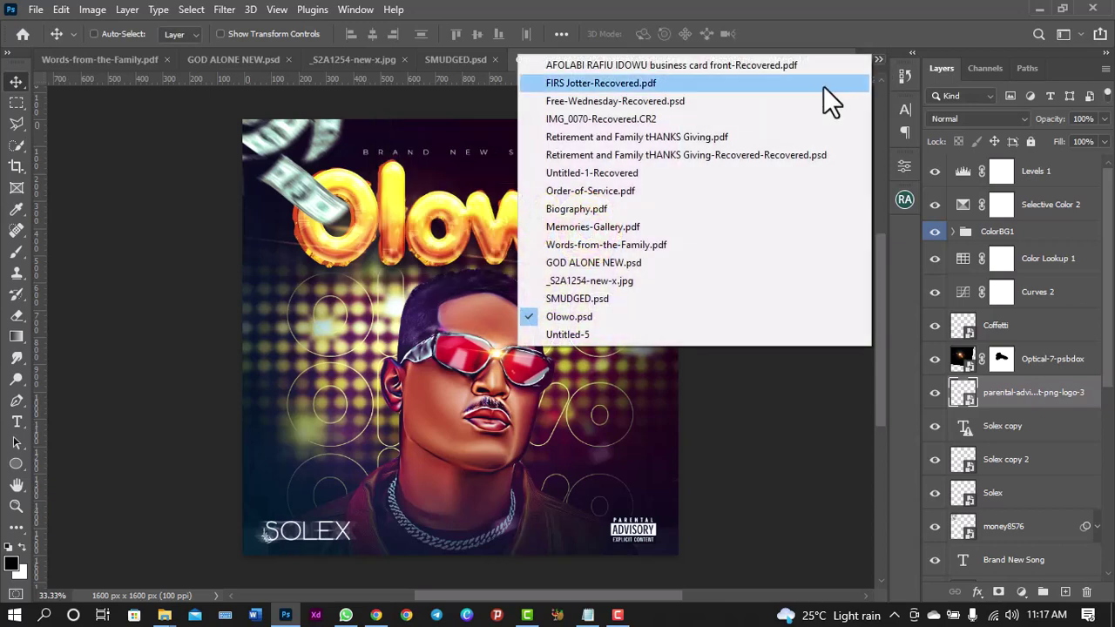
left_click(581, 331)
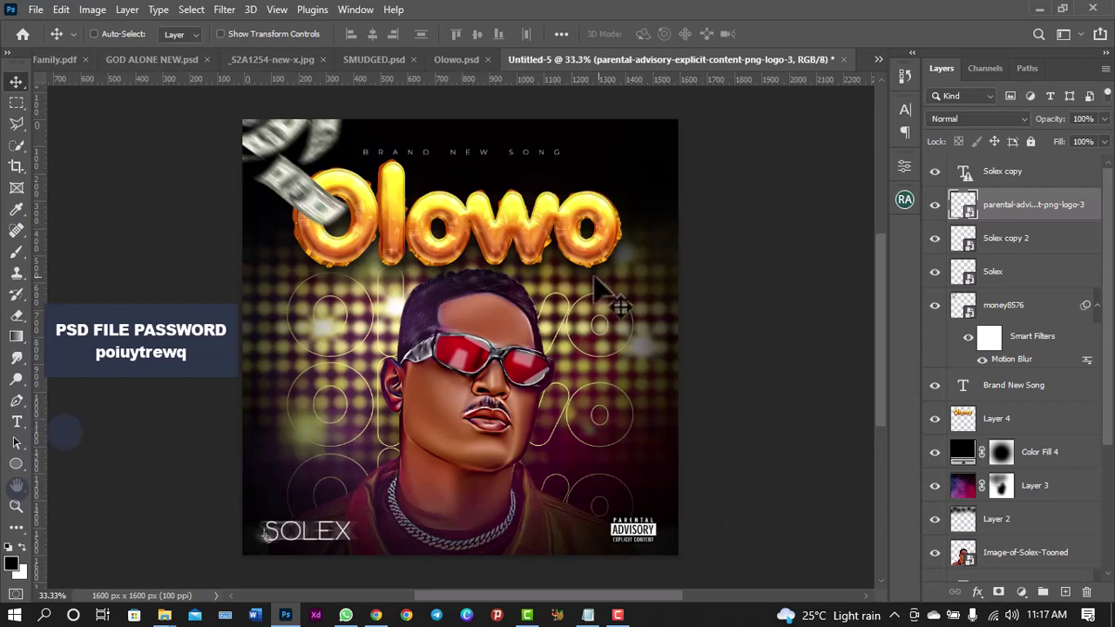
key("ctrl")
key("ctrl+minus")
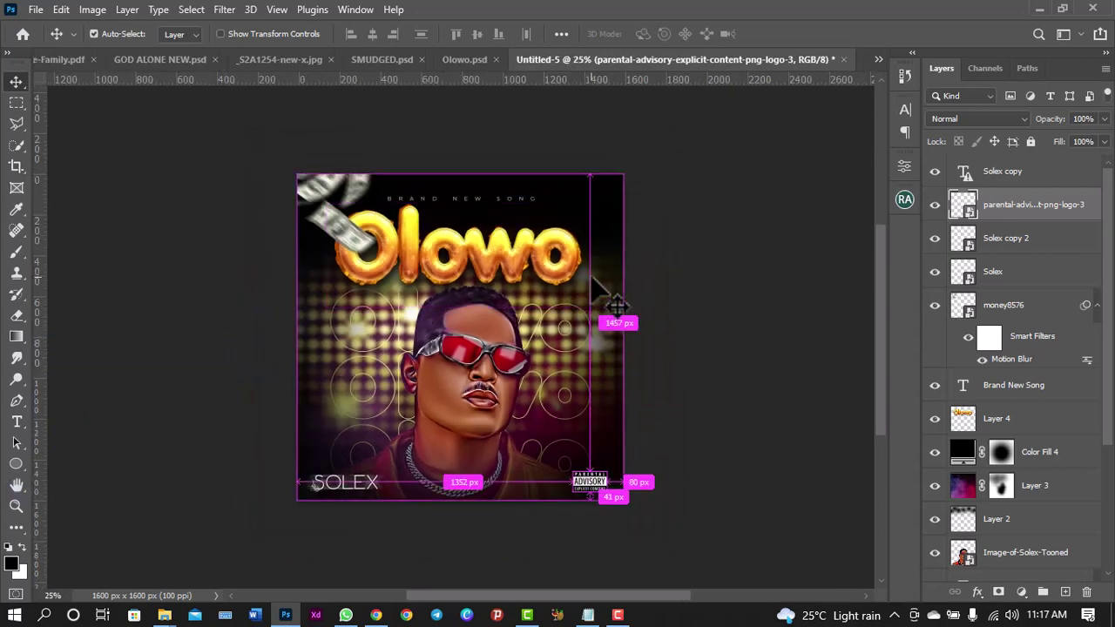
left_click(362, 257, "ctrl")
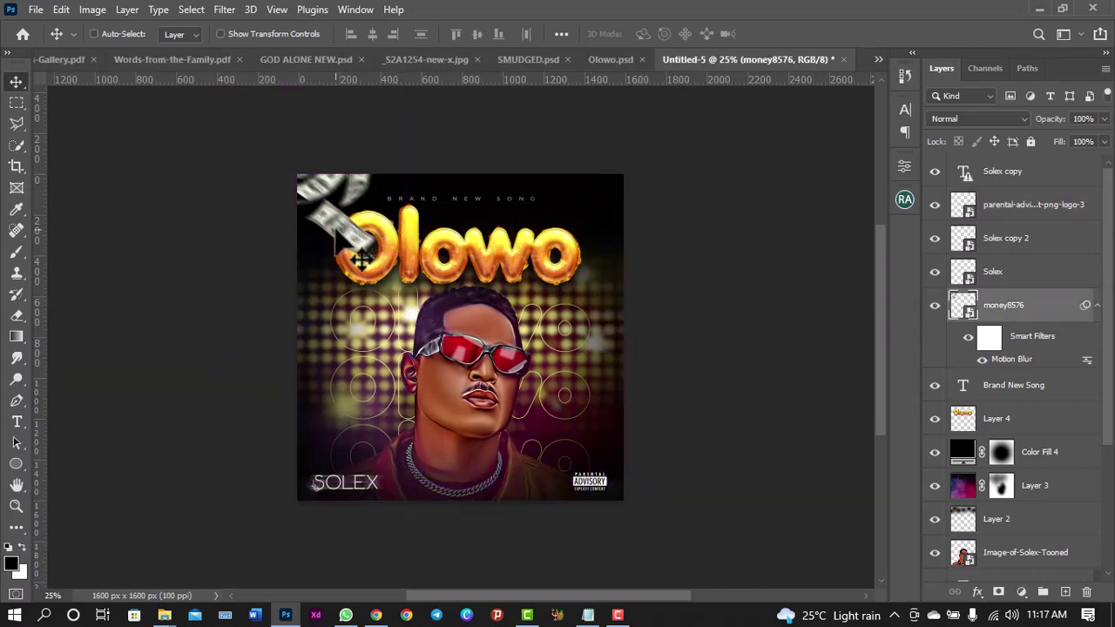
left_click(607, 60)
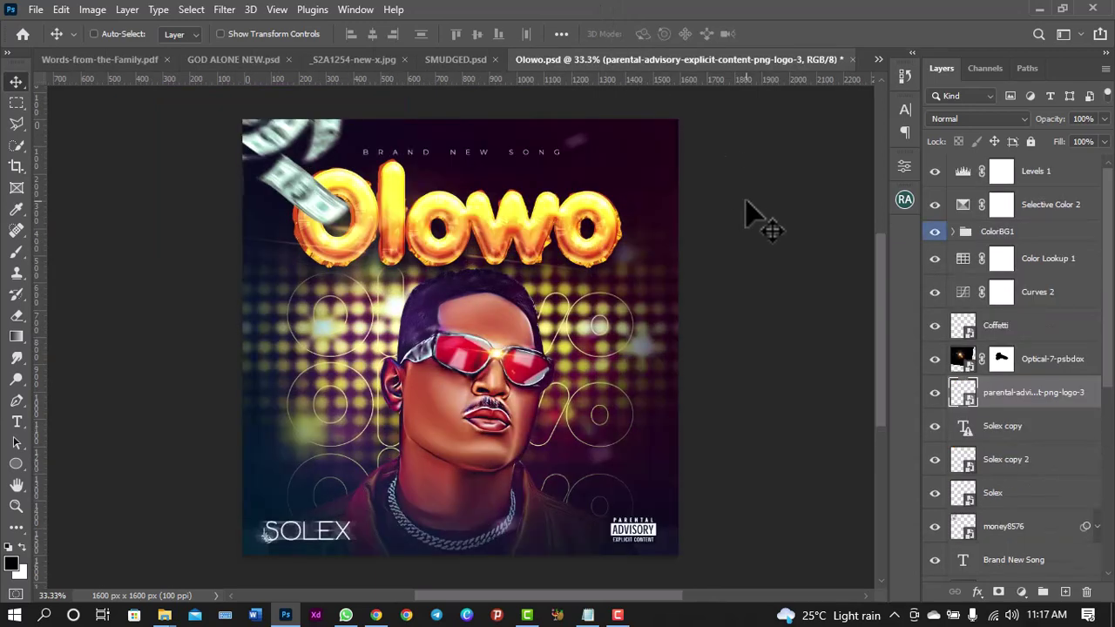
Duplicate the Optical-7-psbdox flare layer from Olowo.psd into Untitled-5
left_click(1040, 366)
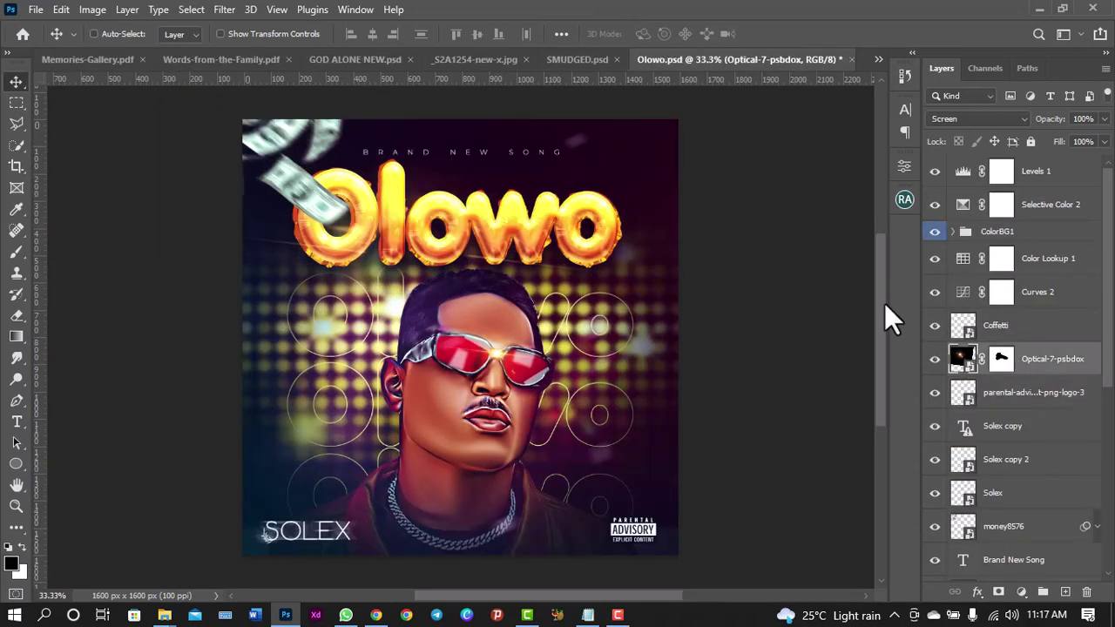
right_click(1040, 361)
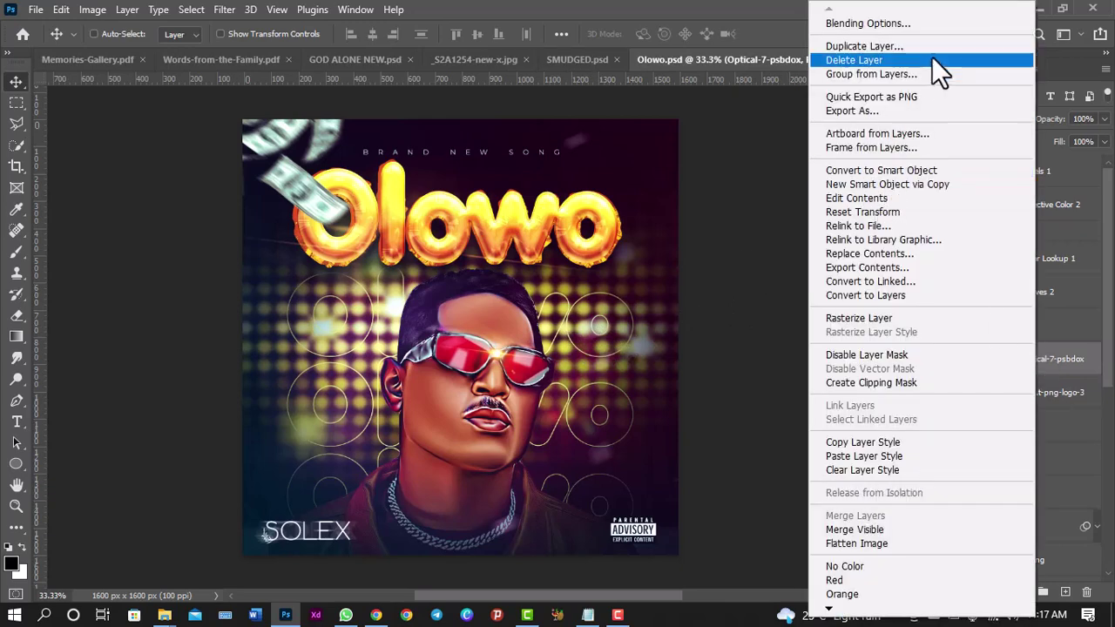
left_click(929, 45)
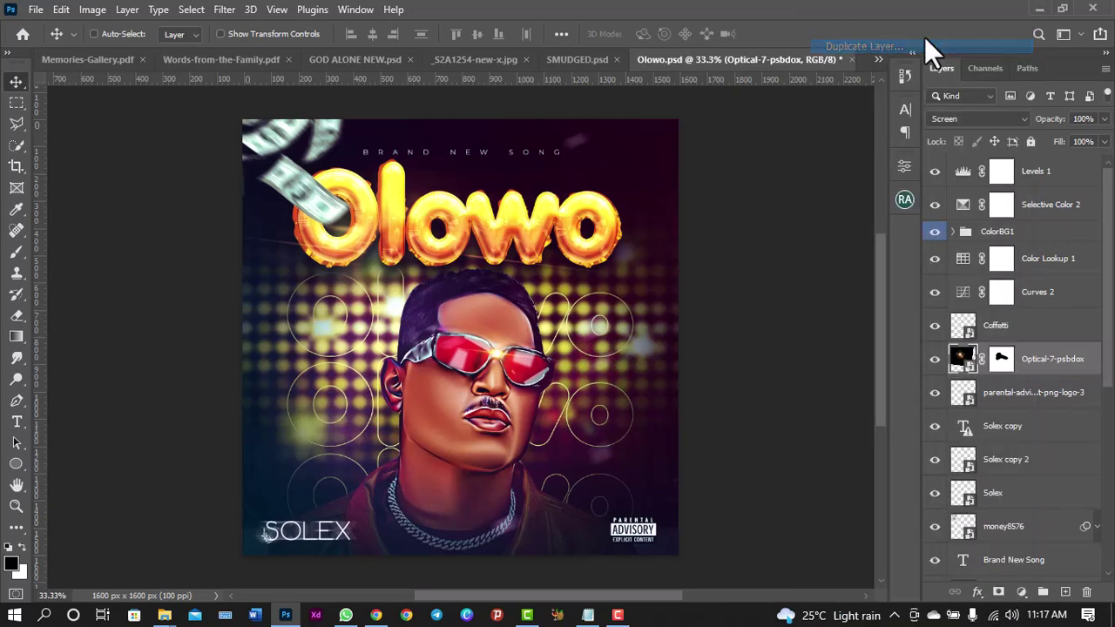
left_click(537, 218)
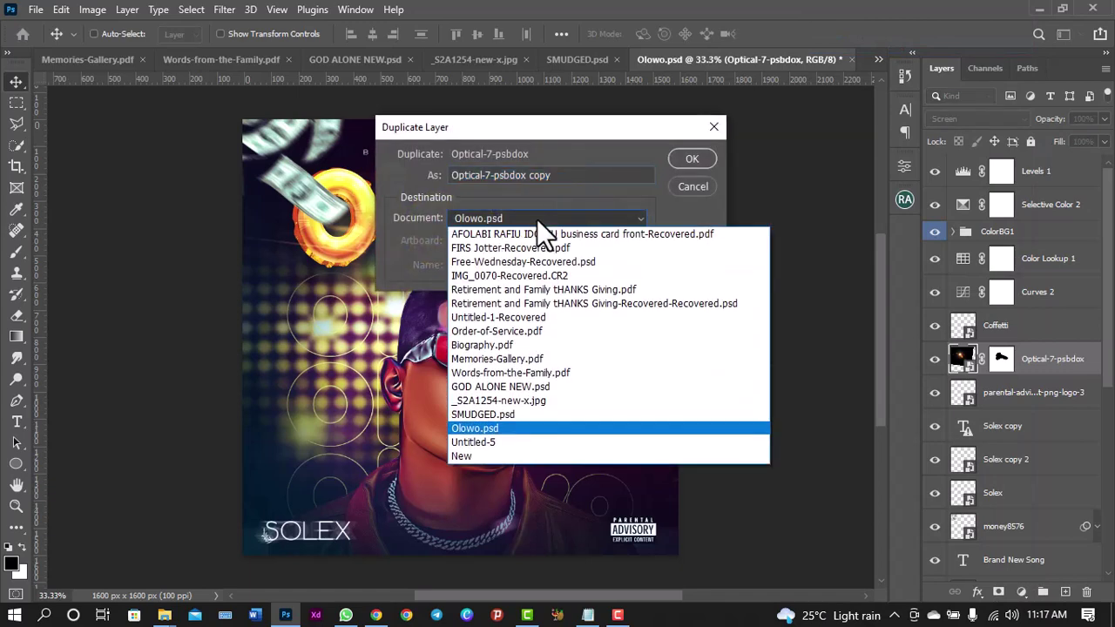
left_click(467, 443)
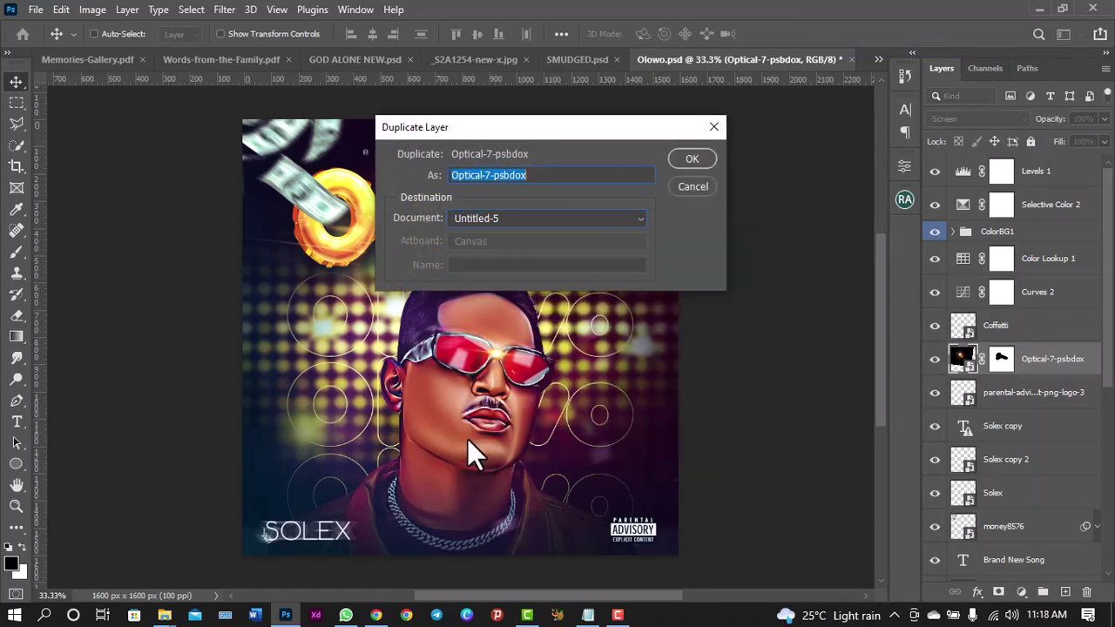
left_click(690, 159)
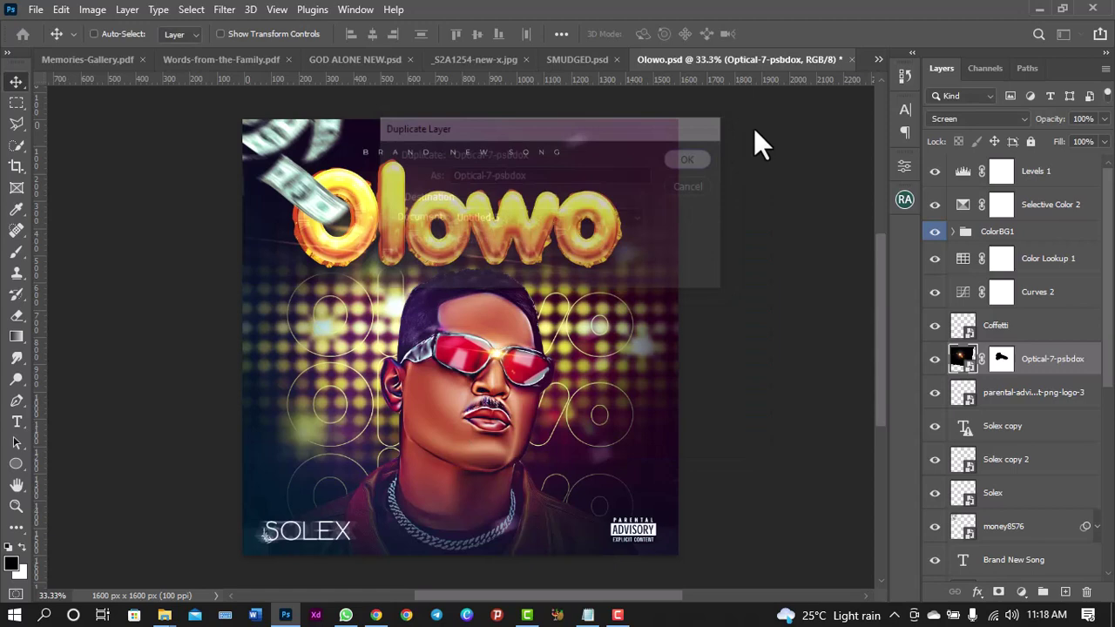
In Untitled-5, nudge the flare onto Solex's glasses, then return to Olowo.psd
left_click(877, 59)
left_click(607, 335)
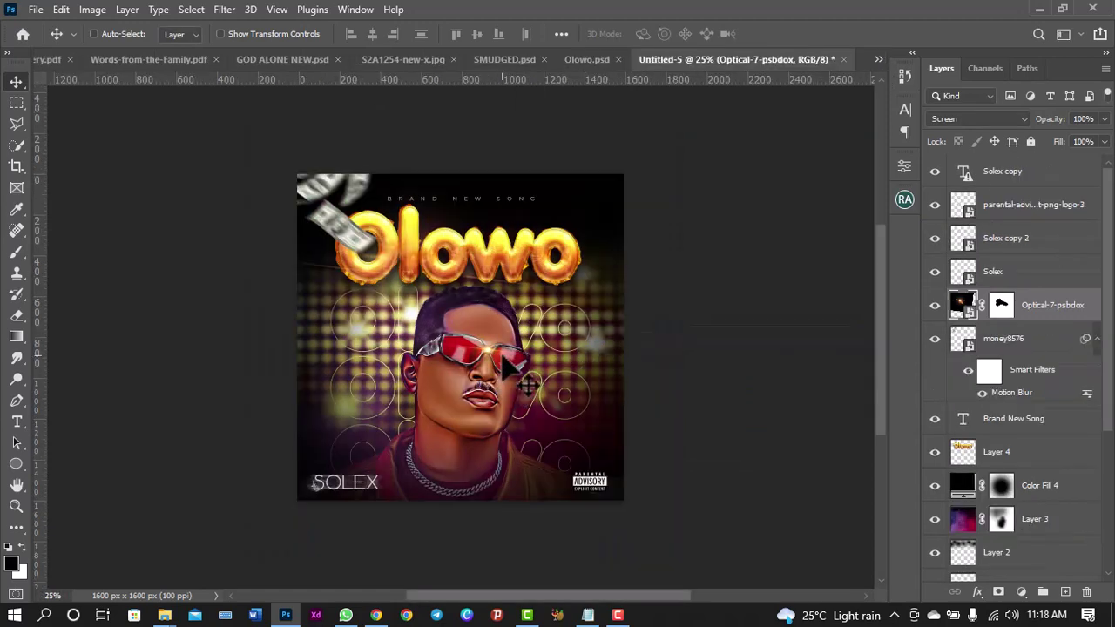
key("ctrl+plus")
key("ctrl+plus")
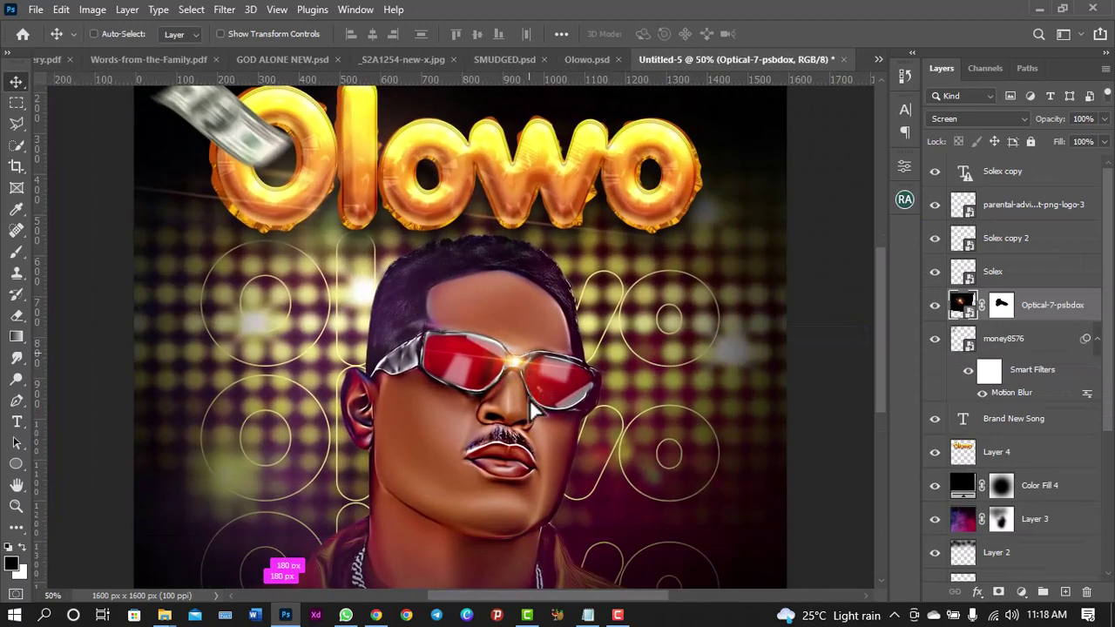
mouse_move(505, 364)
left_mouse_down()
mouse_move(521, 396)
mouse_move(527, 370)
left_mouse_up()
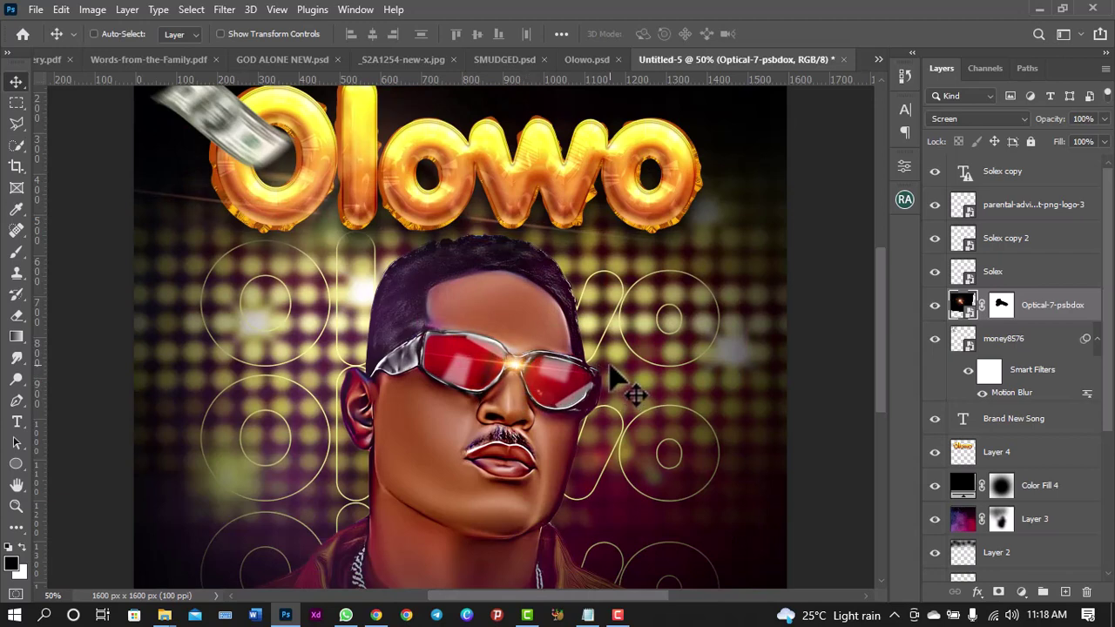
key("ctrl+minus")
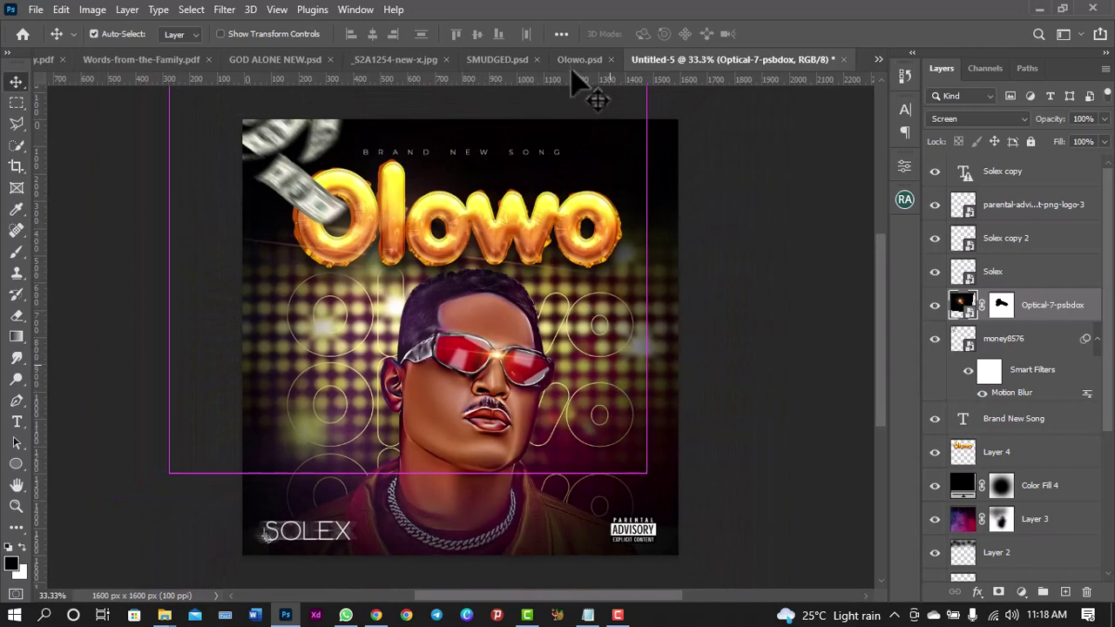
left_click(570, 63)
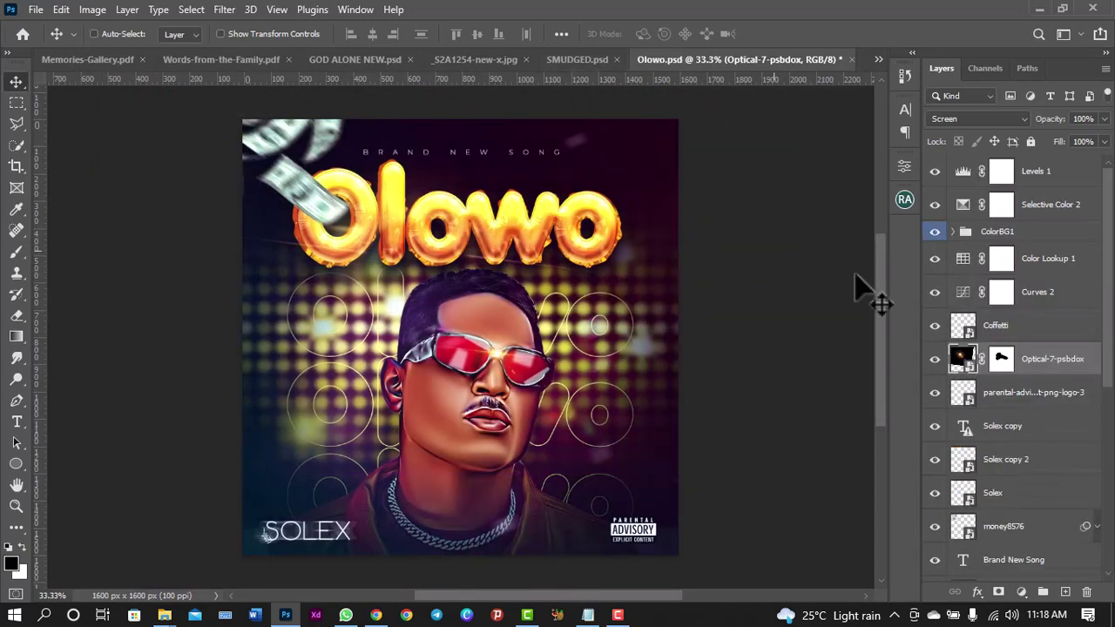
Copy the Coffetti confetti layer into Untitled-5 and move it to the top of the stack
left_click(1038, 331)
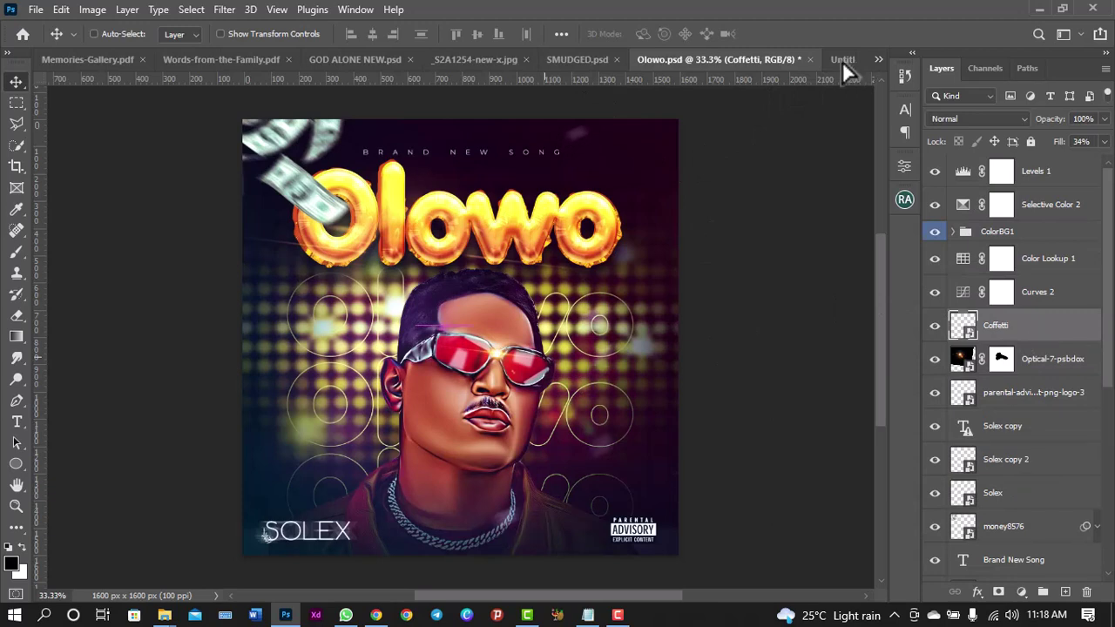
left_click_drag(841, 61, 523, 374)
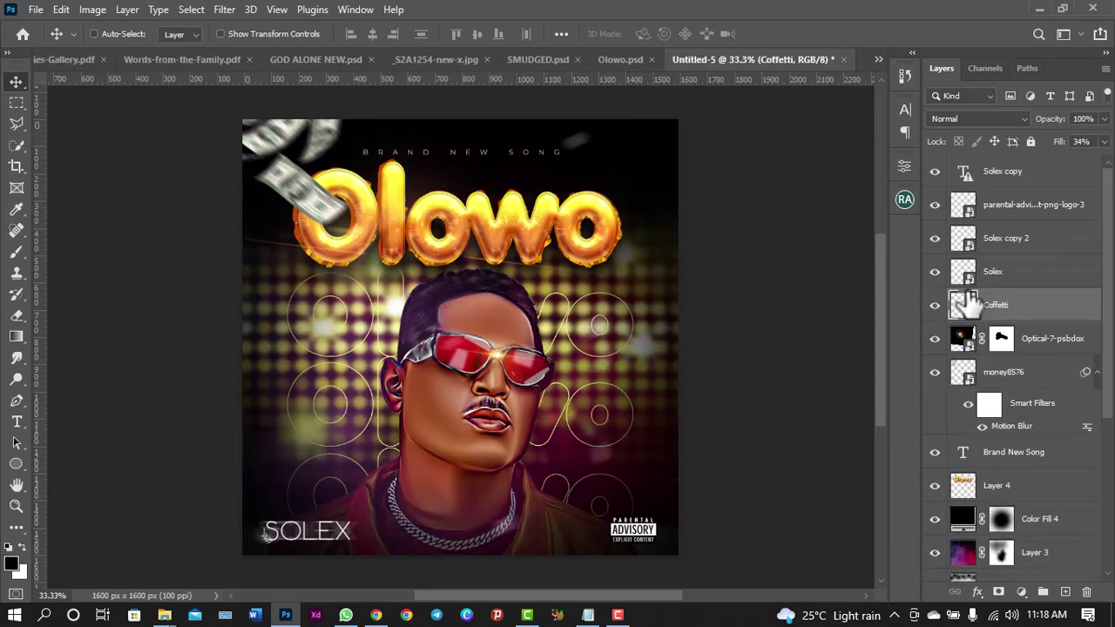
mouse_move(962, 305)
left_mouse_down()
mouse_move(1045, 192)
mouse_move(1045, 164)
left_mouse_up()
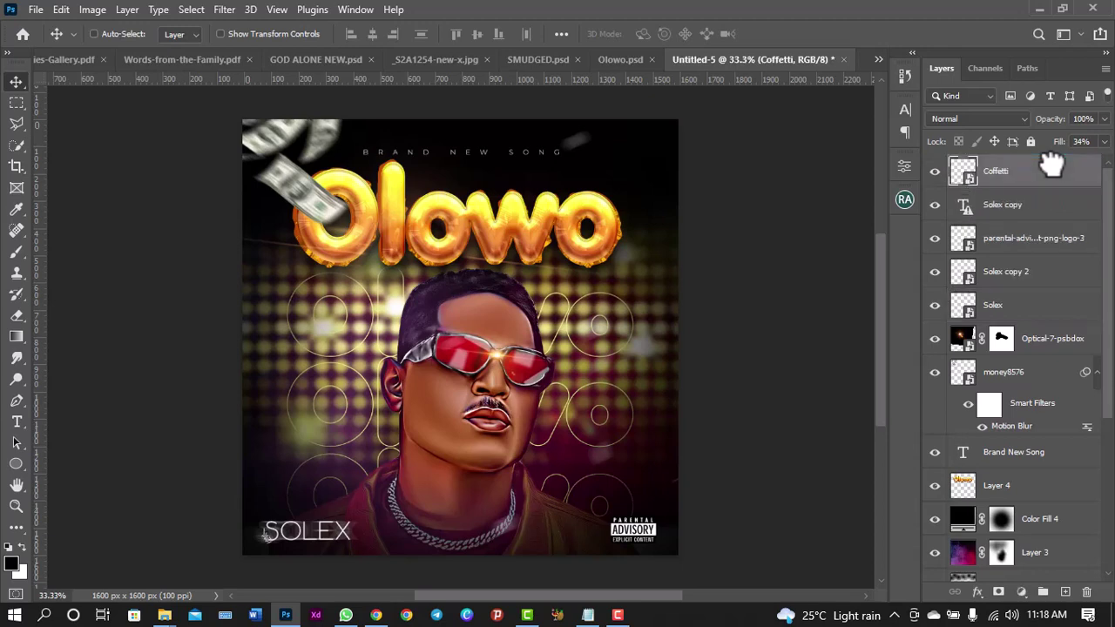
Back in Olowo.psd, compare Curves 2 on and off, then select Levels 1 through Curves 2
left_click(616, 57)
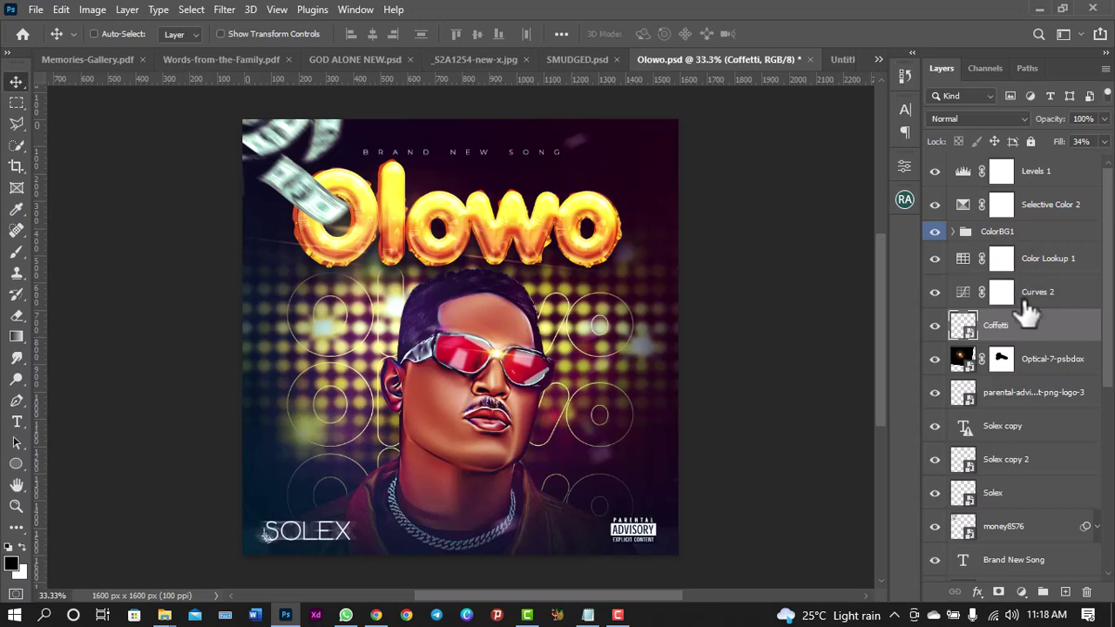
left_click(958, 295)
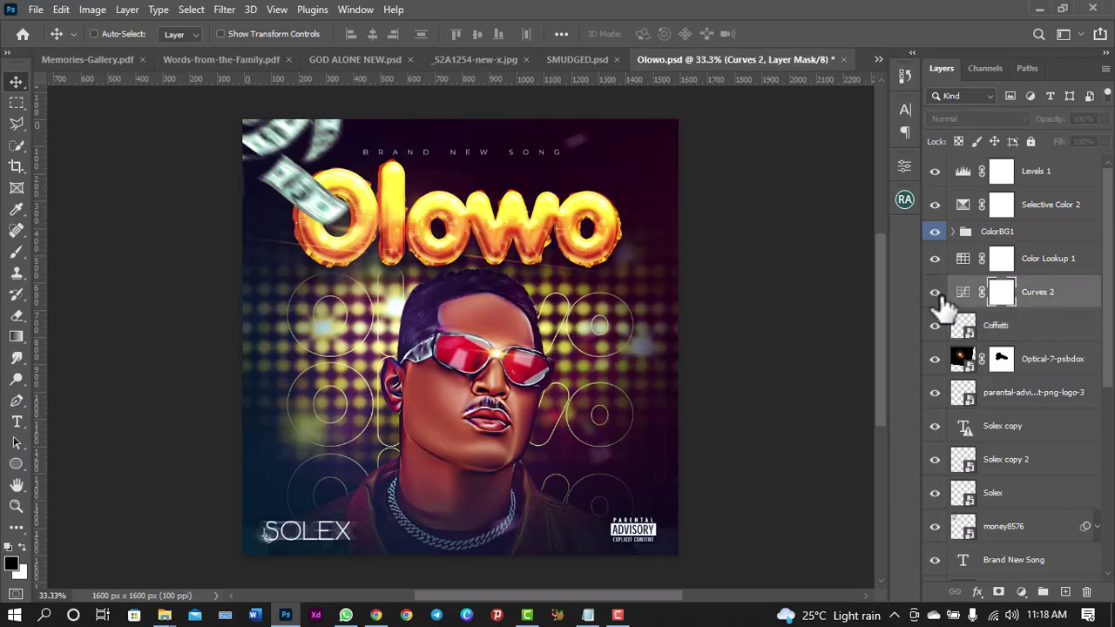
left_click(935, 293)
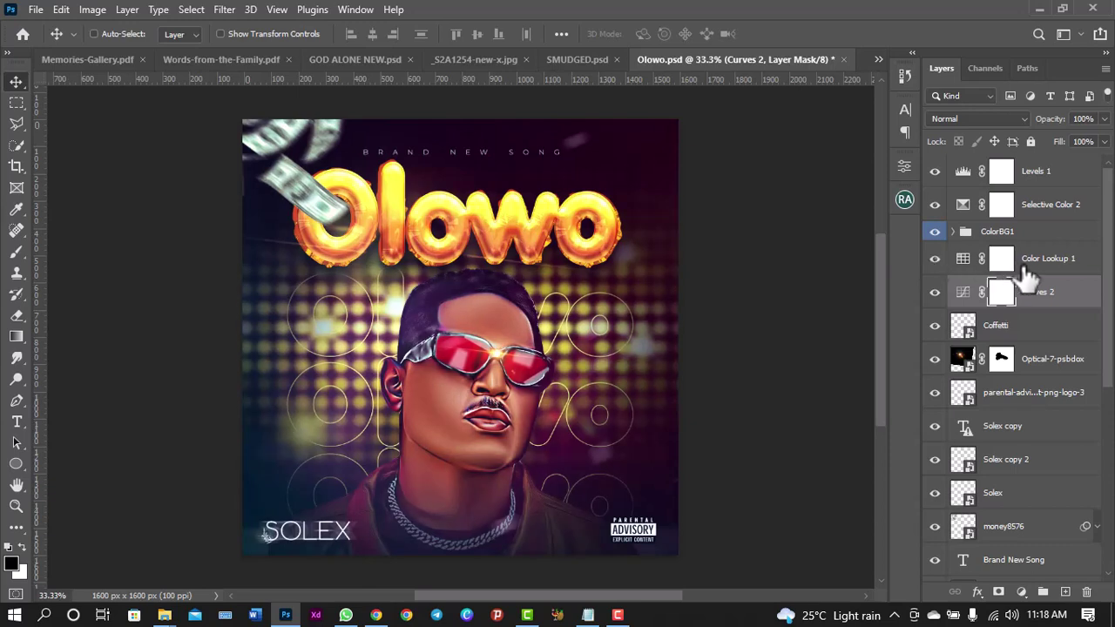
left_click(1055, 174, "shift")
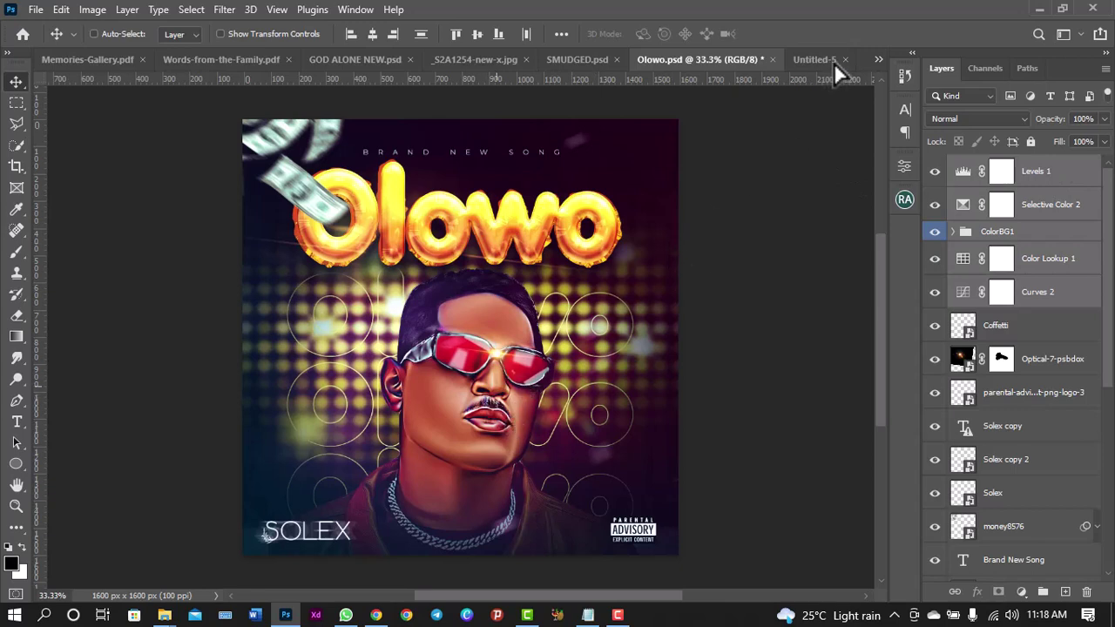
Drop the Levels, Selective Color, Color Lookup, Curves and ColorBG1 layers onto Untitled-5's canvas and compare zoomed views
left_click_drag(833, 62, 465, 354)
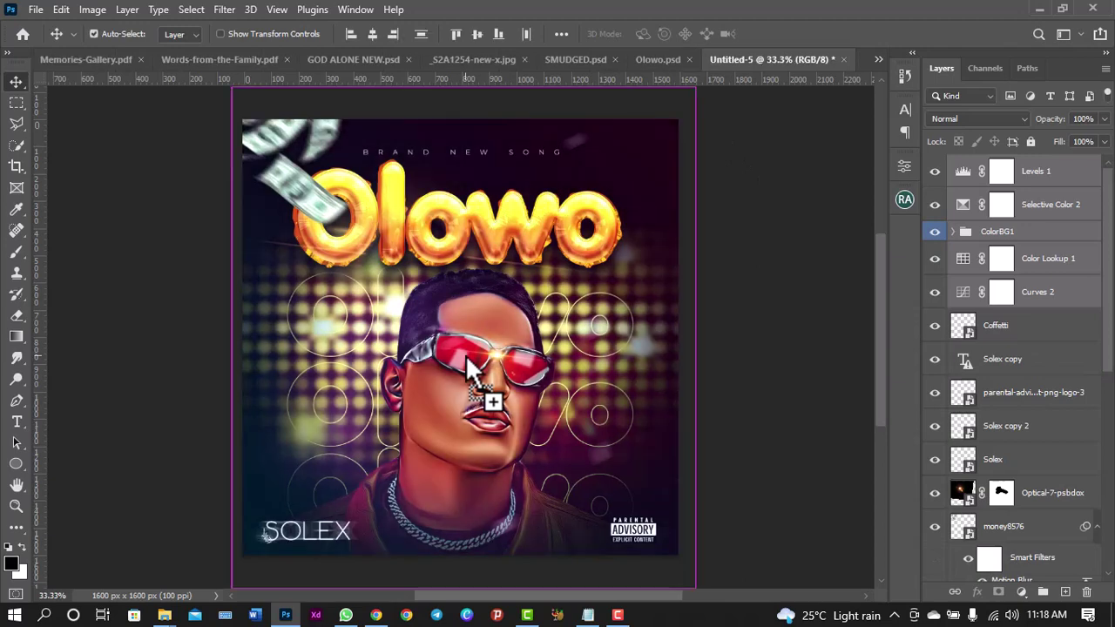
key("ctrl+minus")
key("ctrl+minus")
key("ctrl+minus")
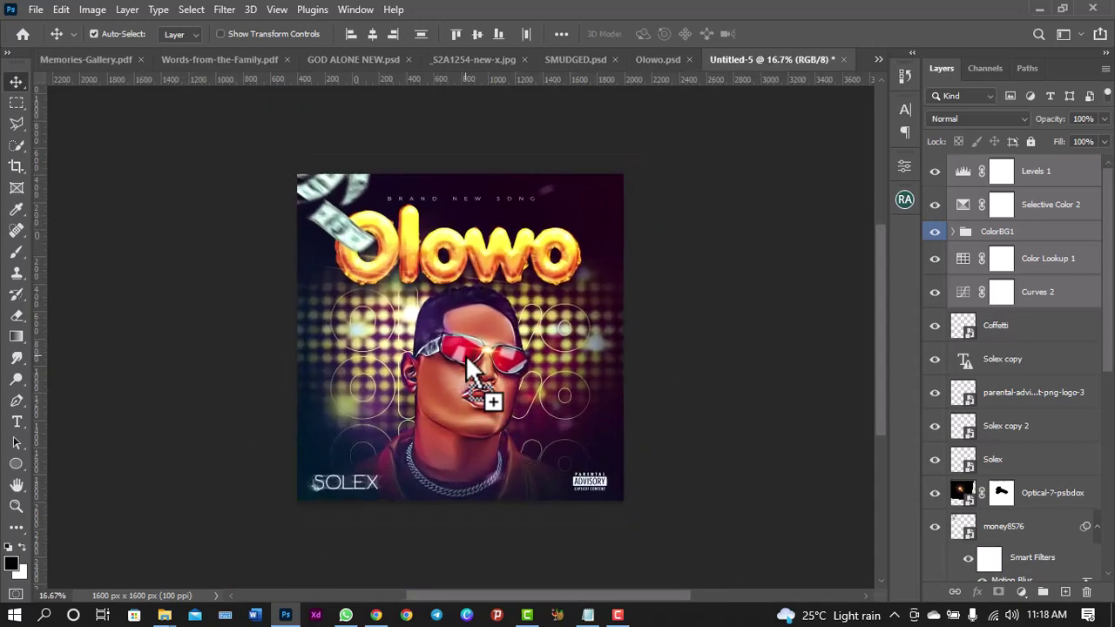
key("ctrl+plus")
key("ctrl+plus")
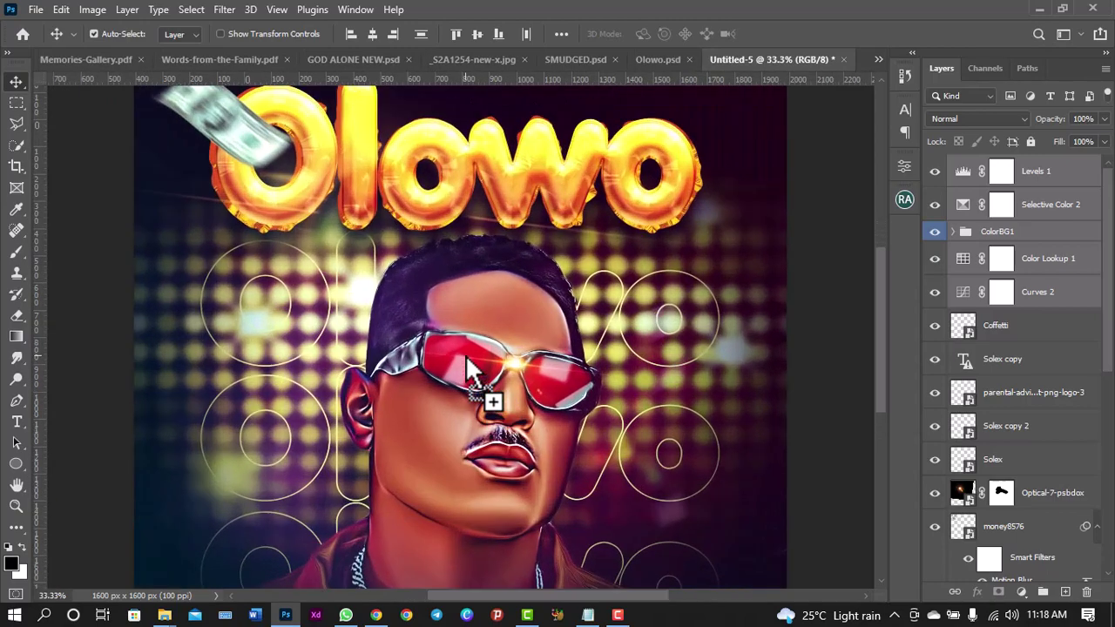
key("ctrl+minus")
key("ctrl+minus")
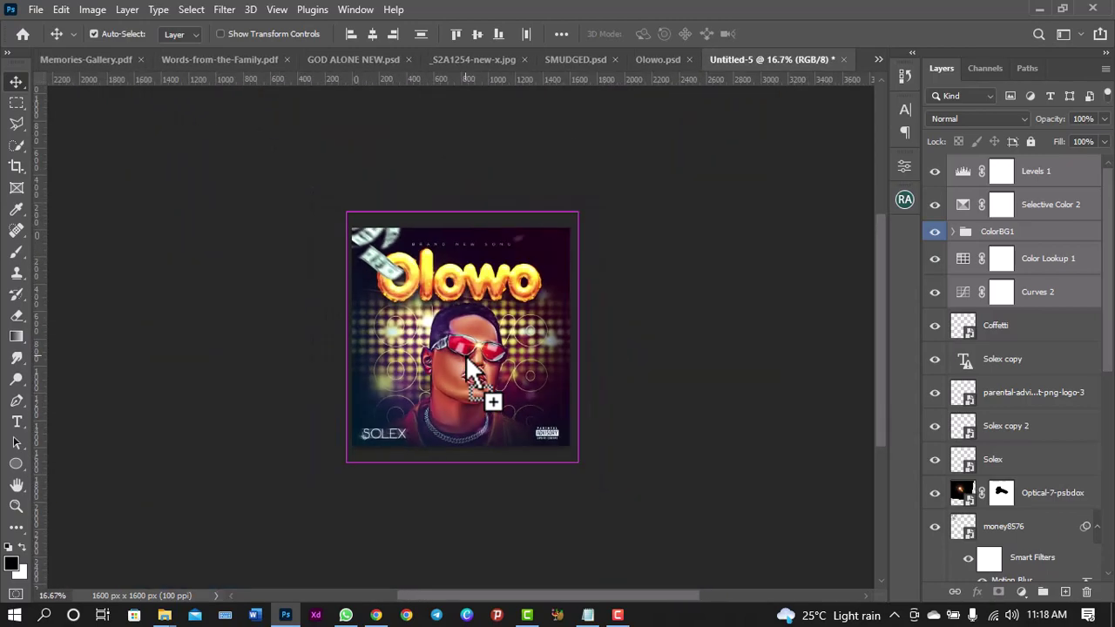
key("ctrl+plus")
key("ctrl+plus")
key("ctrl+plus")
key("ctrl+plus")
key("ctrl+minus")
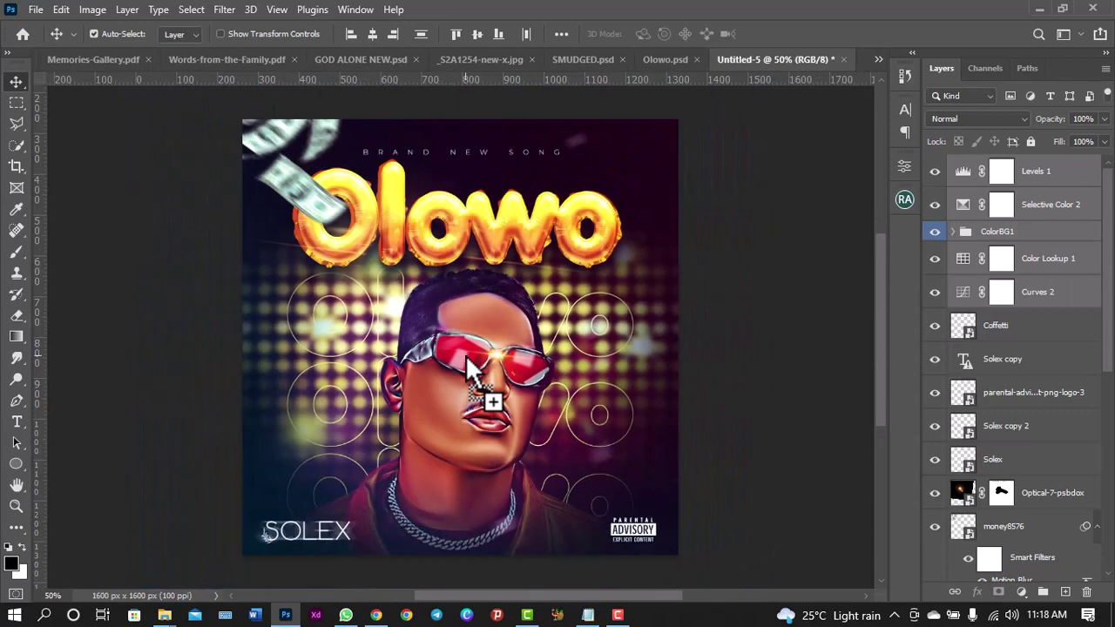
key("ctrl+minus")
key("ctrl+minus")
key("ctrl+plus")
key("ctrl+plus")
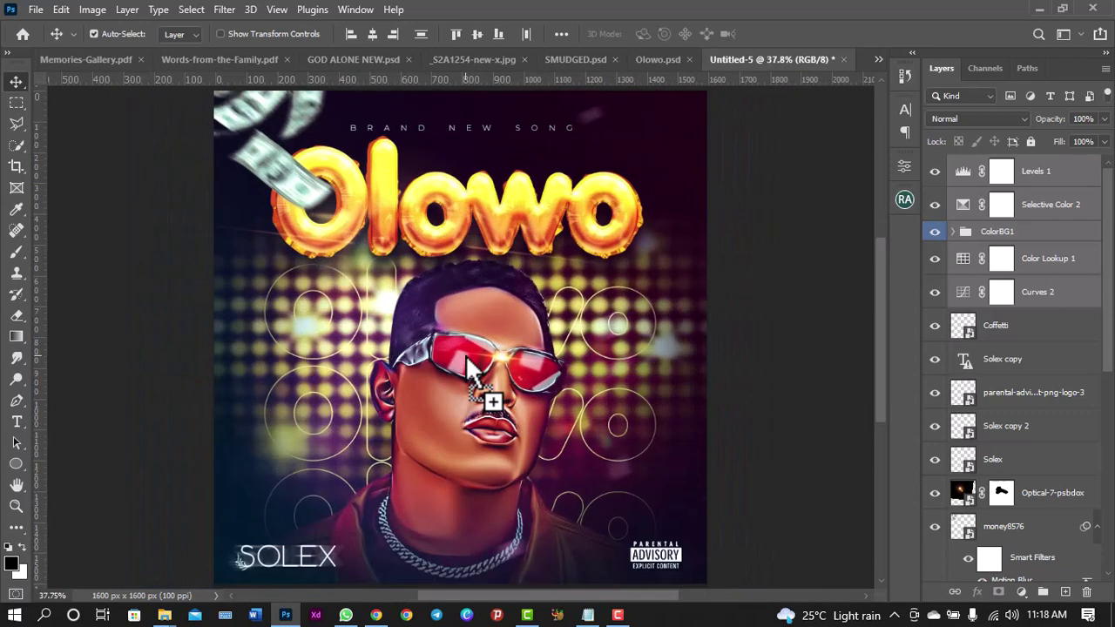
key("ctrl+minus")
key("ctrl+minus")
key("ctrl+minus")
key("ctrl+plus")
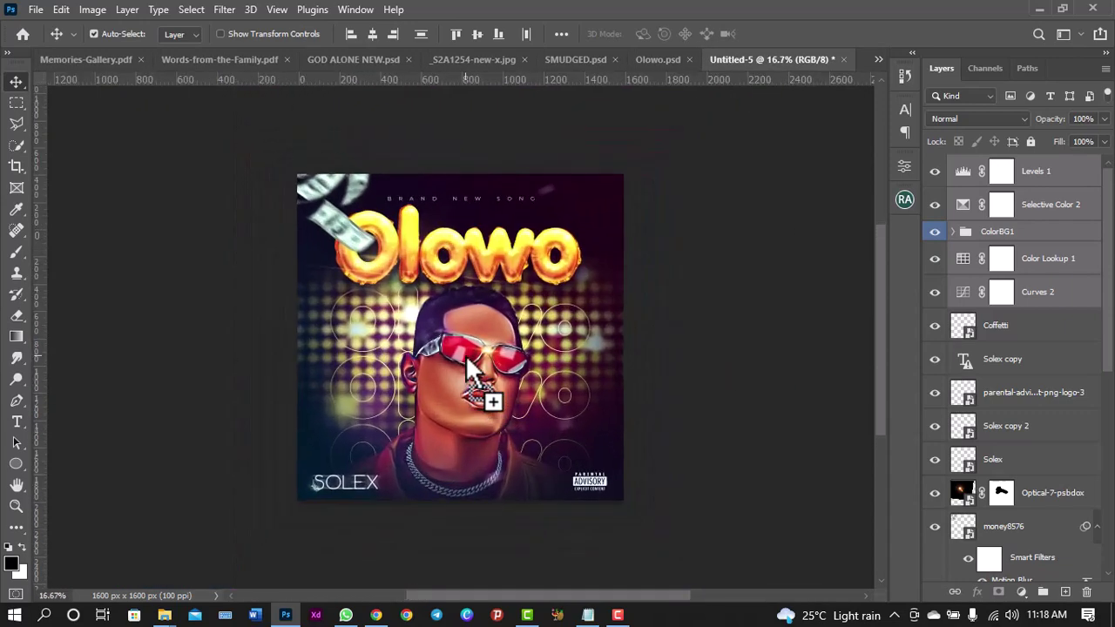
key("ctrl+plus")
key("ctrl")
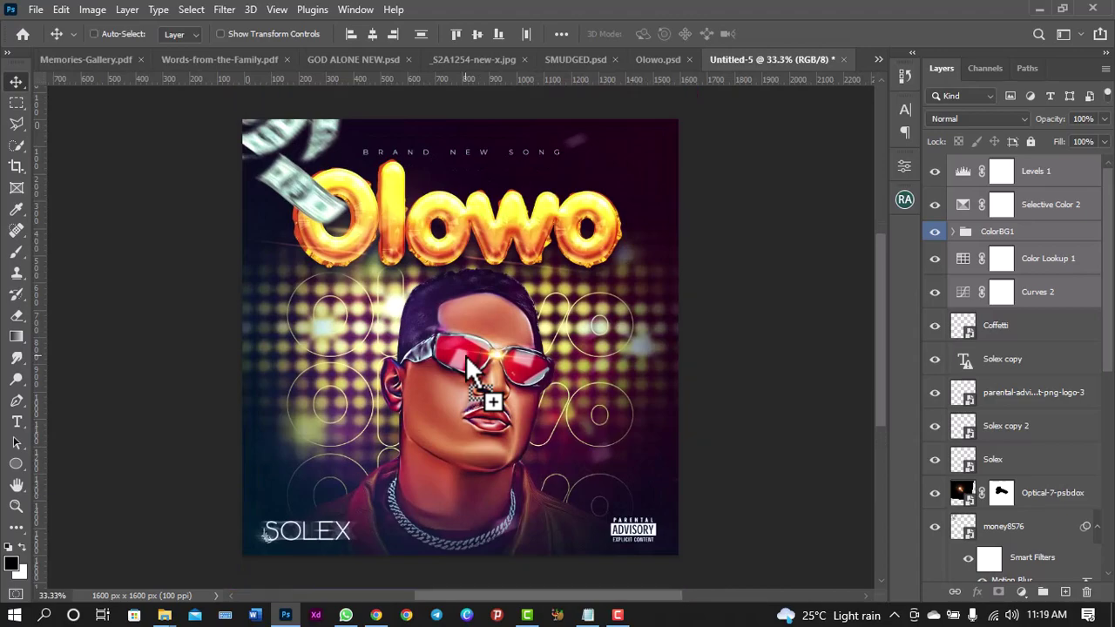